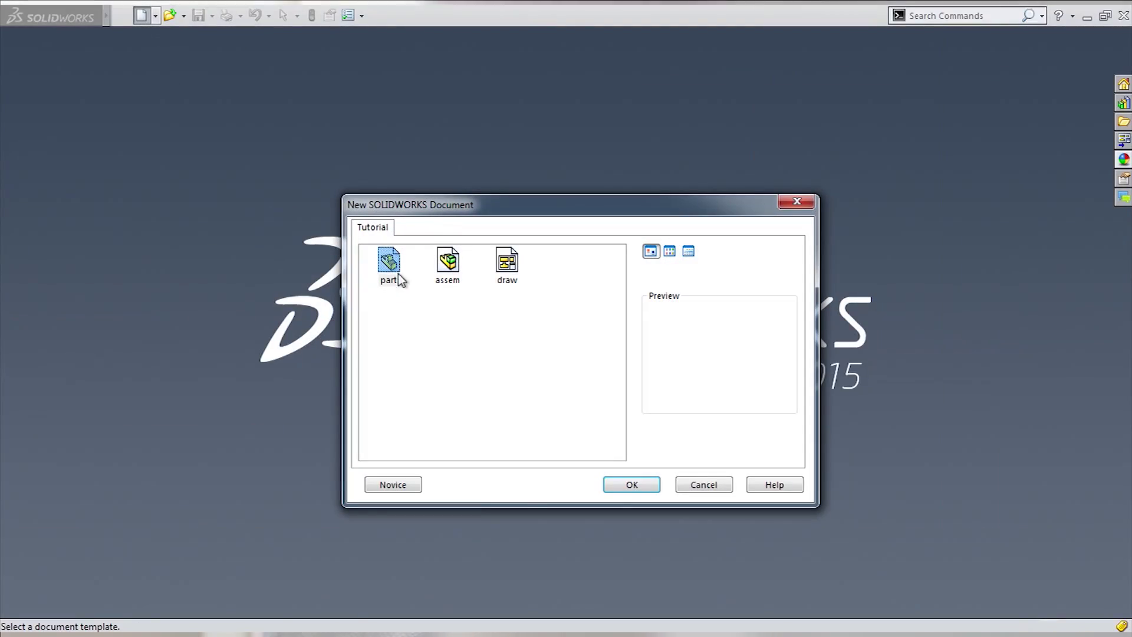
Create a new part and start a sketch on the Right plane.
{"action": "left_click", "coordinate": [634, 484]}
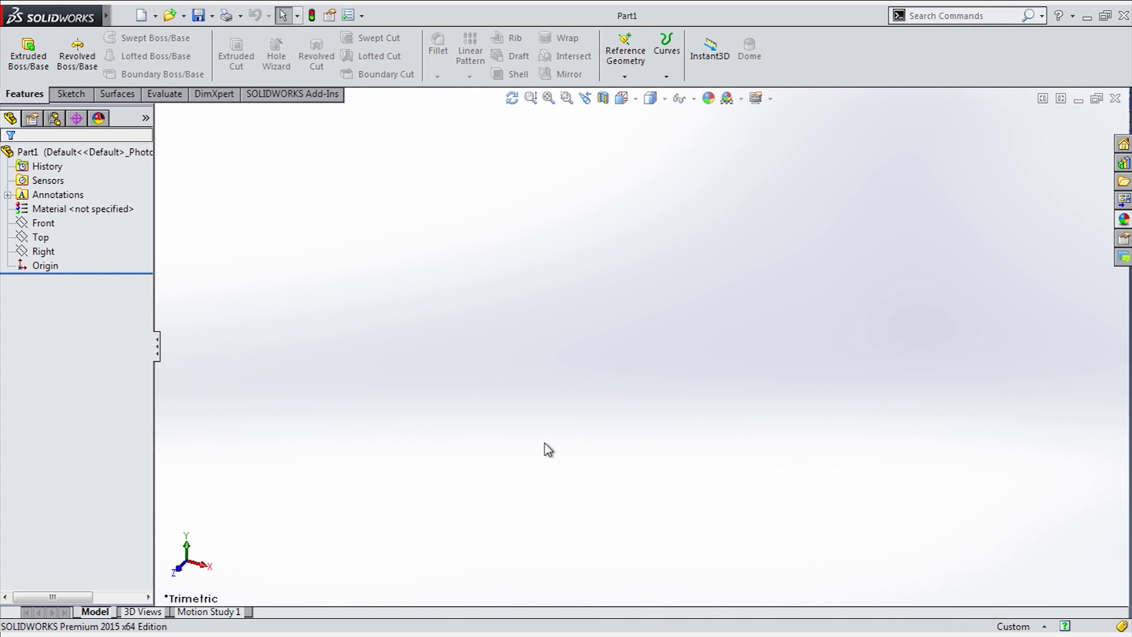
{"action": "left_click", "coordinate": [40, 238]}
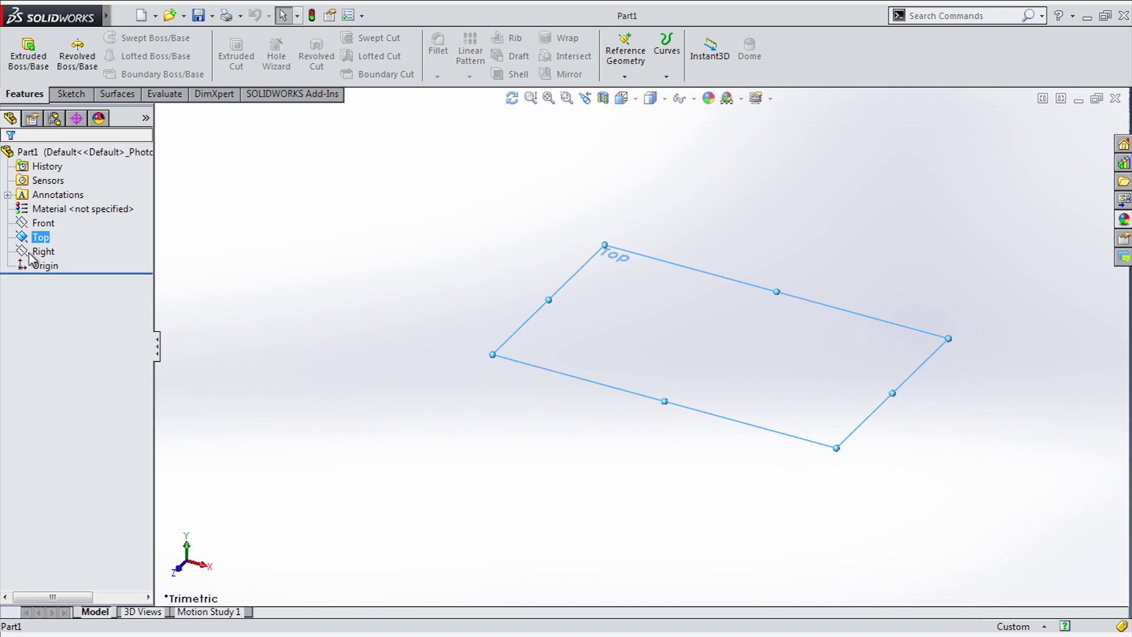
{"action": "left_click", "coordinate": [43, 251]}
{"action": "left_click", "coordinate": [62, 229]}
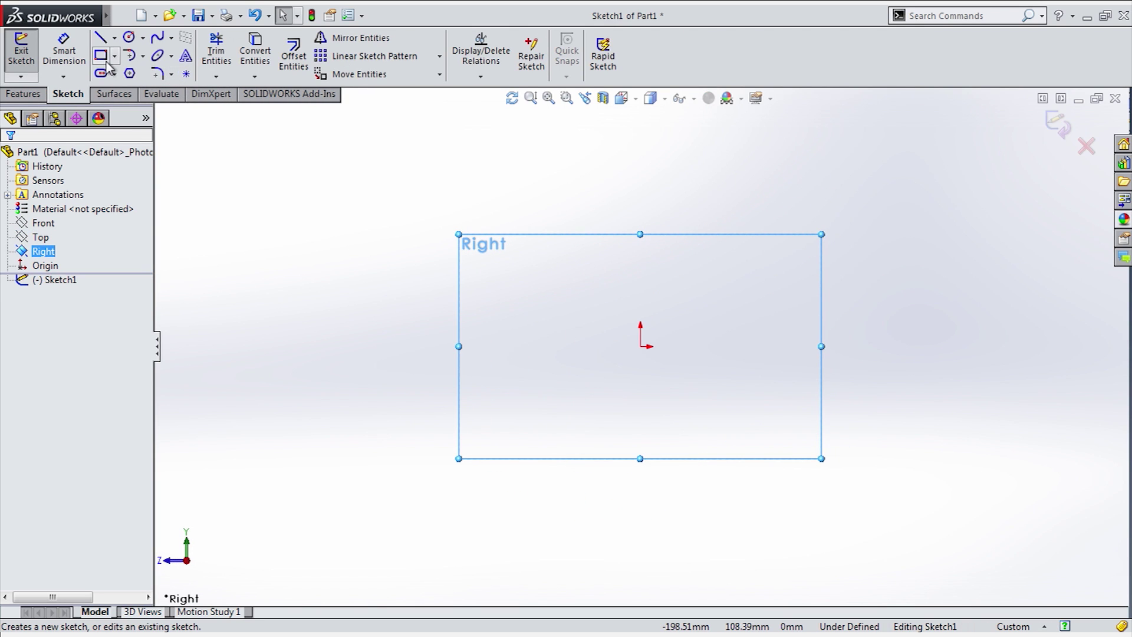
Draw a closed L-shaped line profile starting and ending at the origin.
{"action": "left_click", "coordinate": [101, 37]}
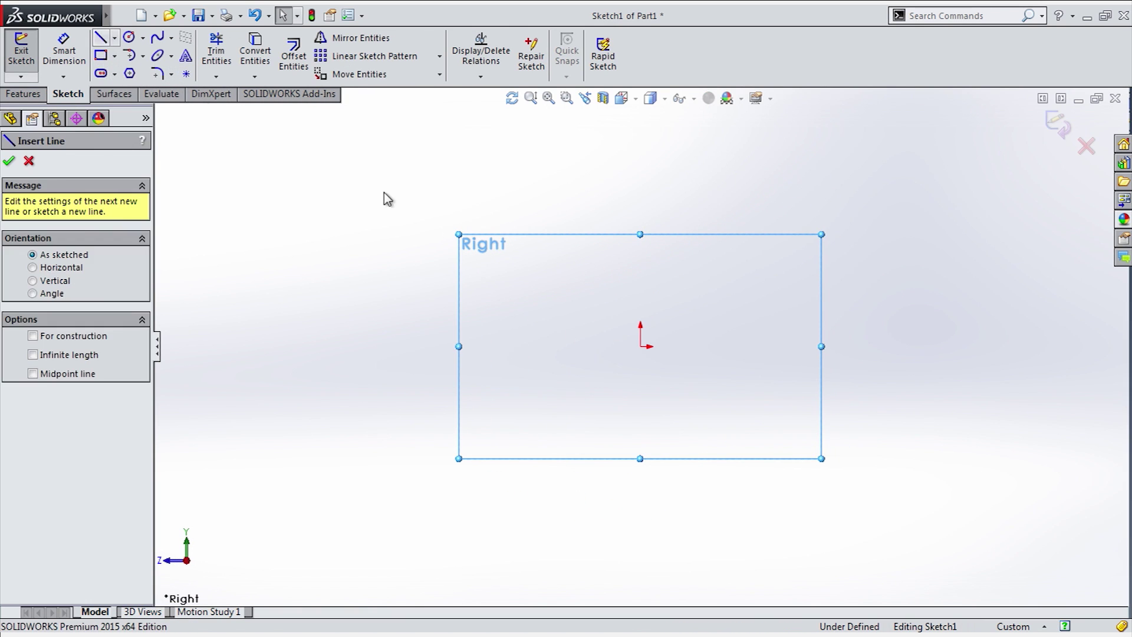
{"action": "left_click", "coordinate": [641, 346]}
{"action": "left_click", "coordinate": [640, 281]}
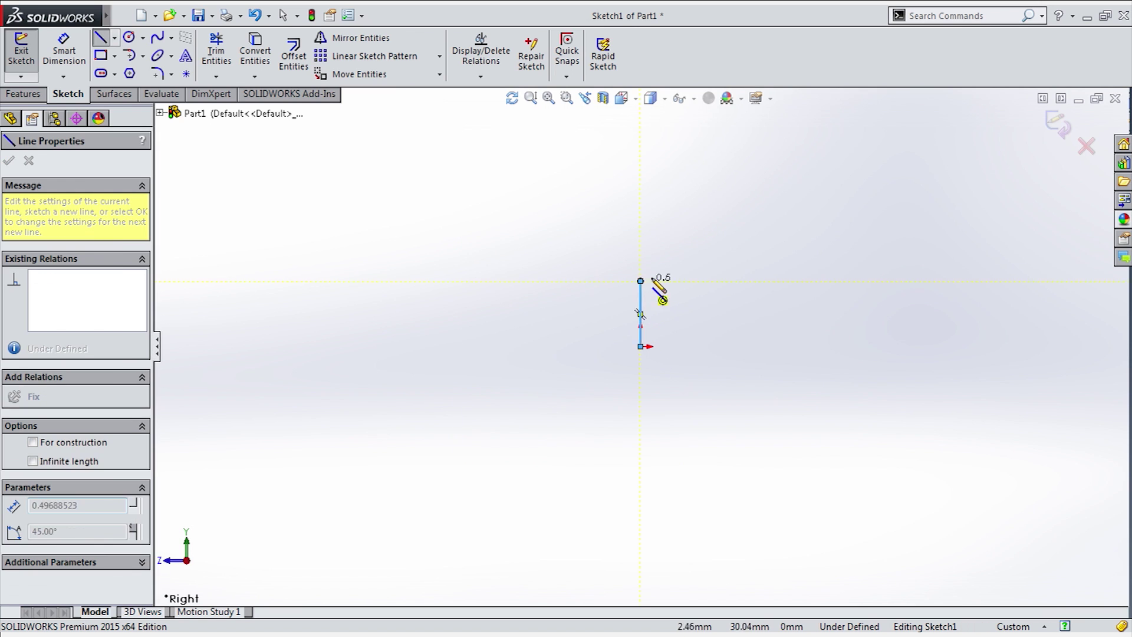
{"action": "left_click", "coordinate": [715, 281]}
{"action": "left_click", "coordinate": [715, 300]}
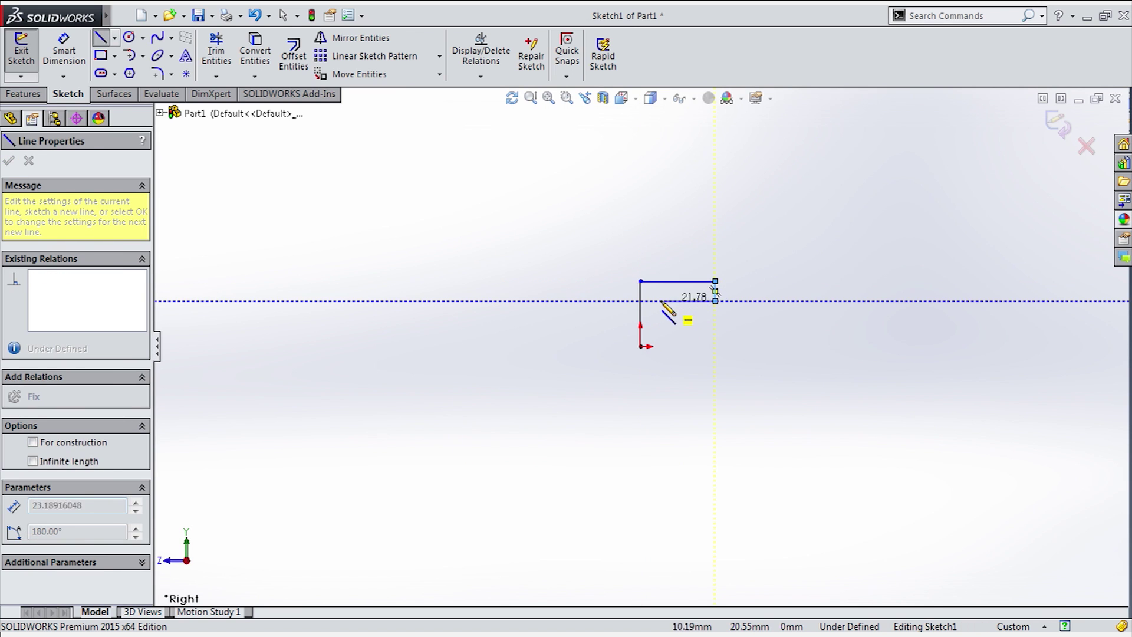
{"action": "left_click", "coordinate": [655, 346]}
{"action": "left_click", "coordinate": [640, 346]}
{"action": "scroll", "coordinate": [649, 346], "scroll_direction": "down", "scroll_amount": 3}
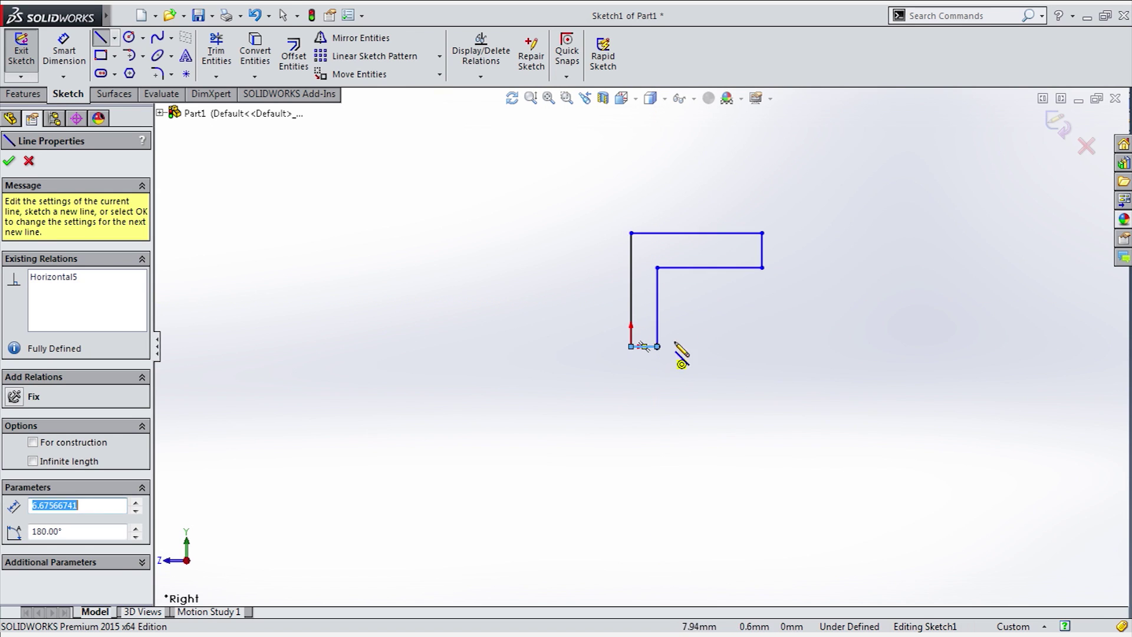
{"action": "key", "text": "Escape"}
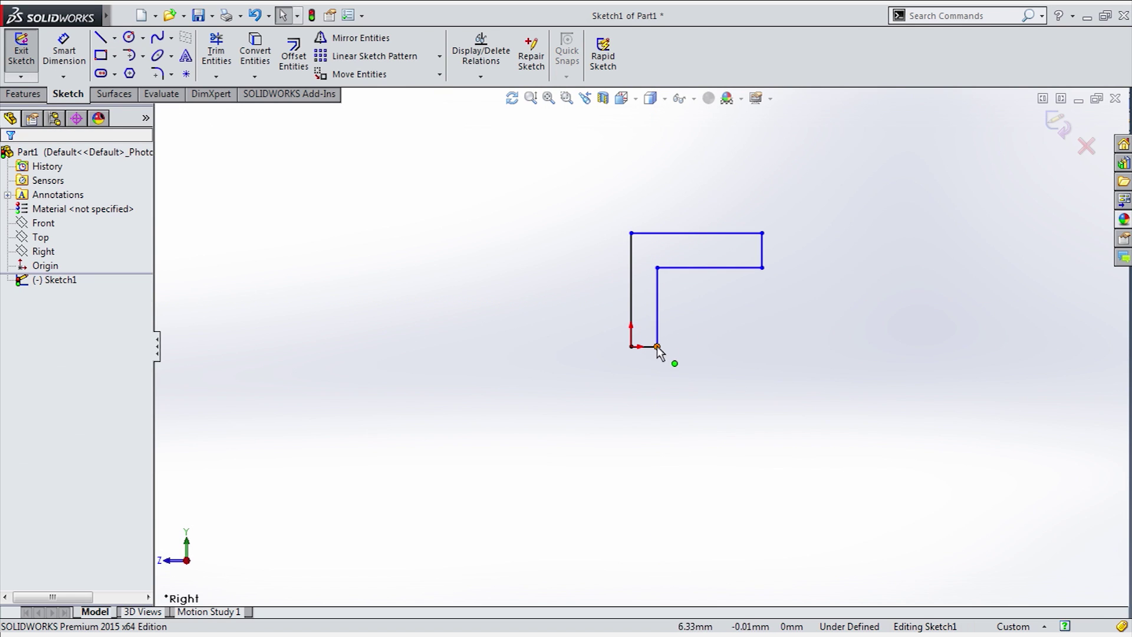
Dimension the leg thickness and the board thickness, both 4 mm.
{"action": "left_click", "coordinate": [68, 62]}
{"action": "left_click", "coordinate": [632, 299]}
{"action": "left_click", "coordinate": [658, 319]}
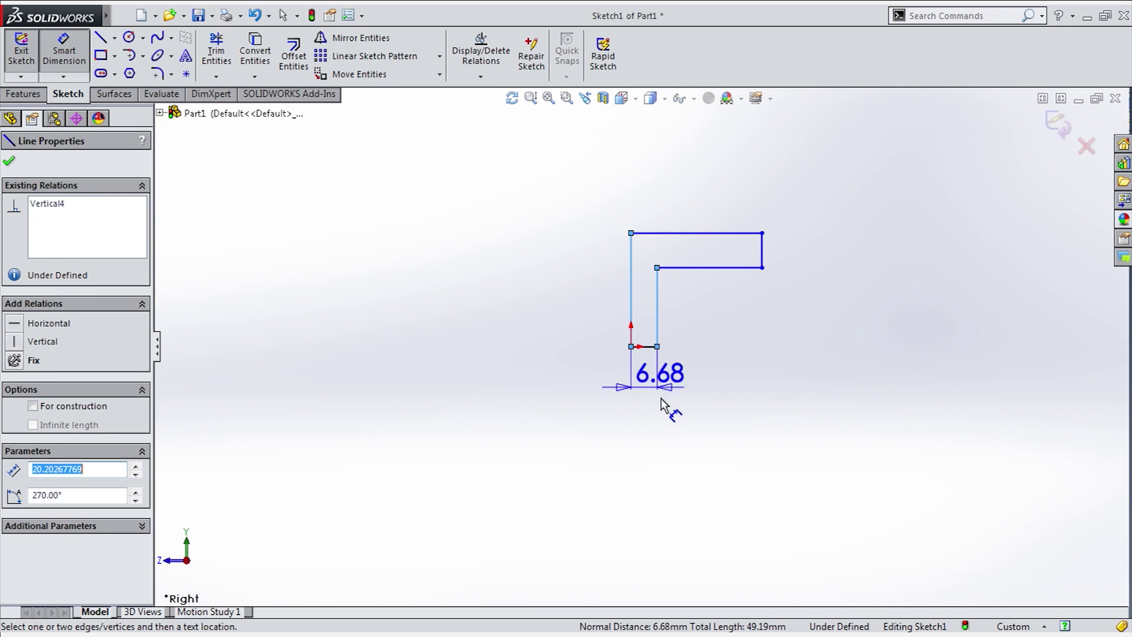
{"action": "left_click", "coordinate": [664, 403]}
{"action": "type", "text": "4"}
{"action": "key", "text": "Return"}
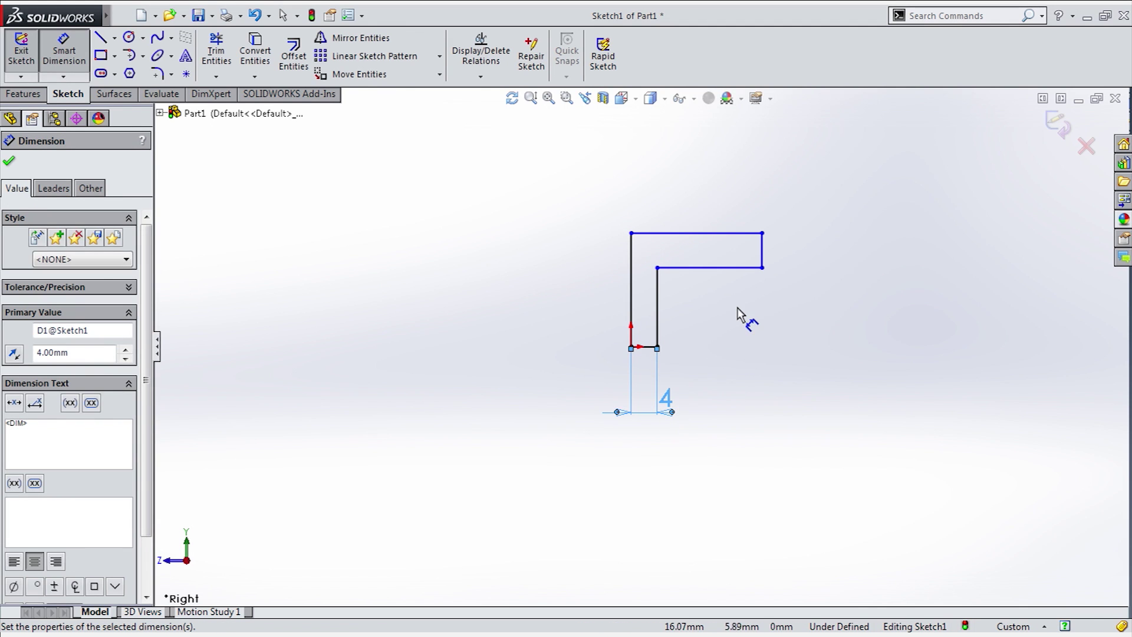
{"action": "left_click", "coordinate": [725, 233]}
{"action": "left_click", "coordinate": [742, 268]}
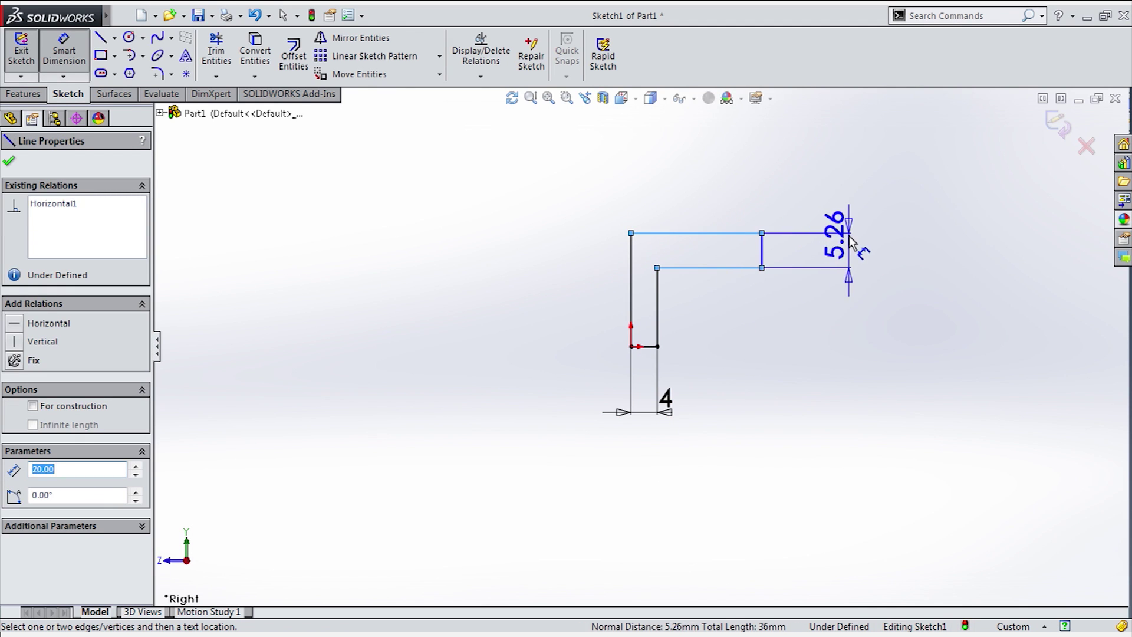
{"action": "left_click", "coordinate": [847, 236]}
{"action": "type", "text": "4"}
{"action": "key", "text": "Return"}
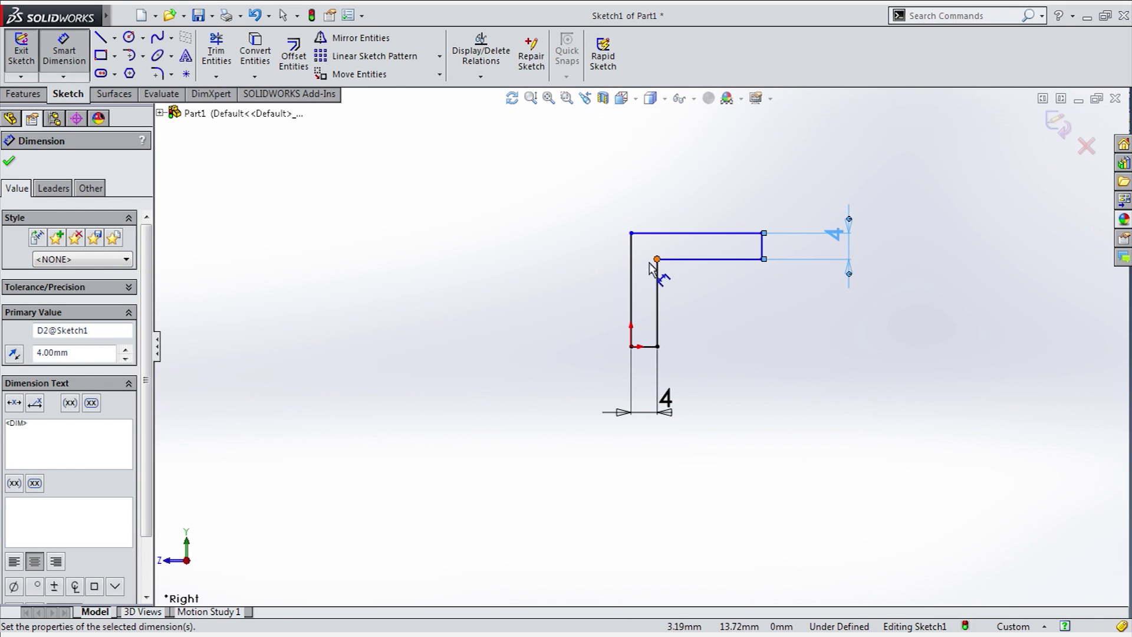
Dimension the profile's height to 10 mm and its length to 25 mm.
{"action": "left_click", "coordinate": [635, 289]}
{"action": "left_click", "coordinate": [538, 304]}
{"action": "type", "text": "10"}
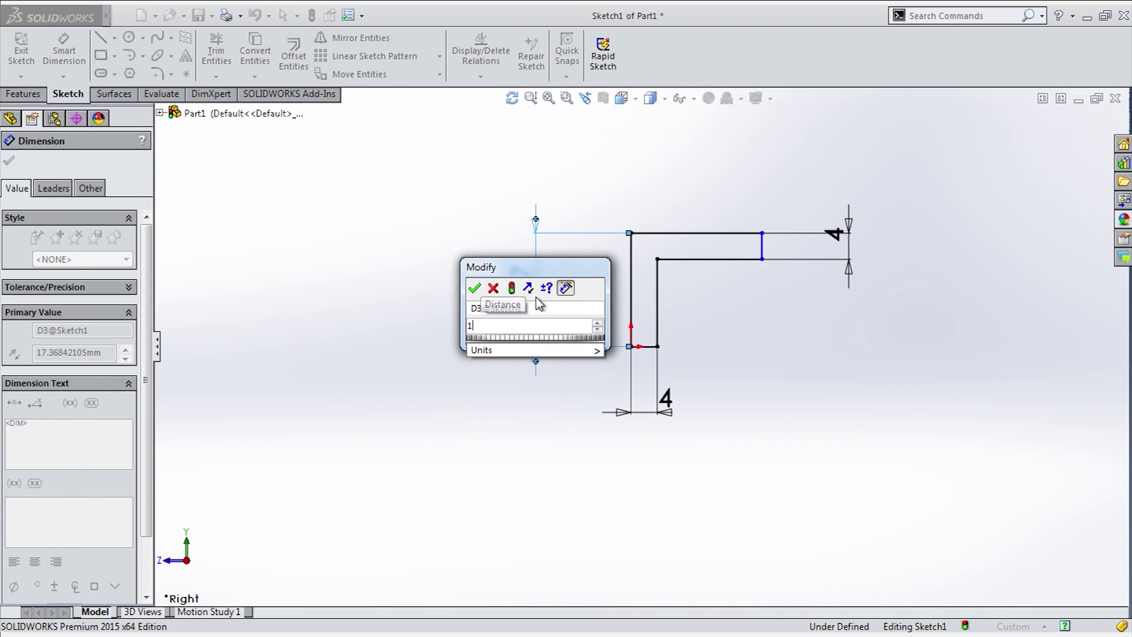
{"action": "key", "text": "Return"}
{"action": "left_click", "coordinate": [719, 282]}
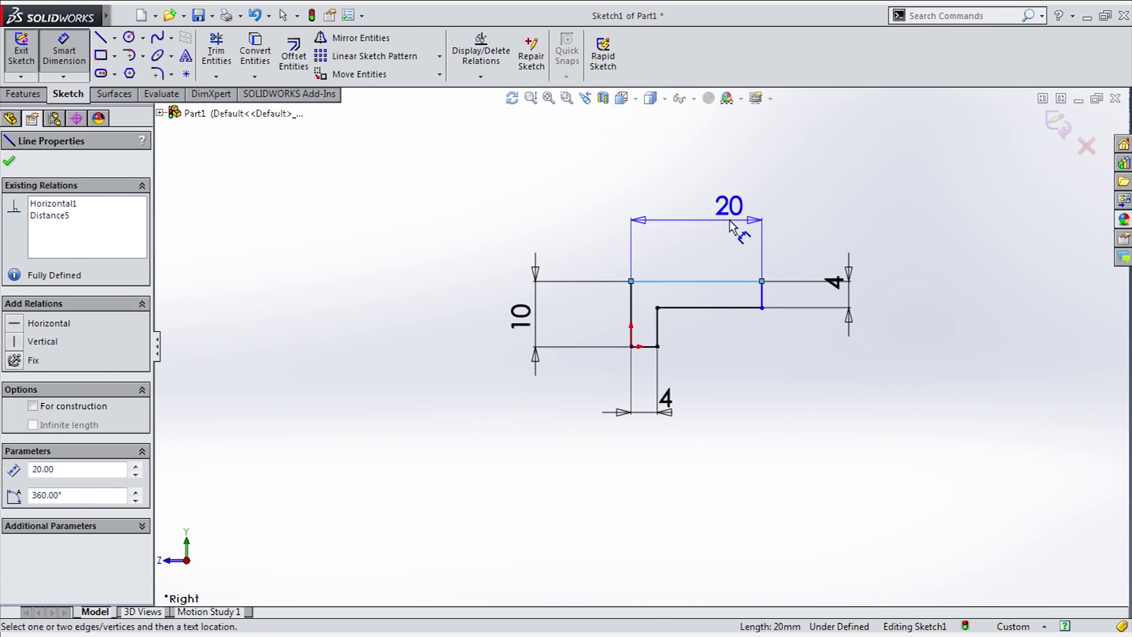
{"action": "left_click", "coordinate": [729, 223]}
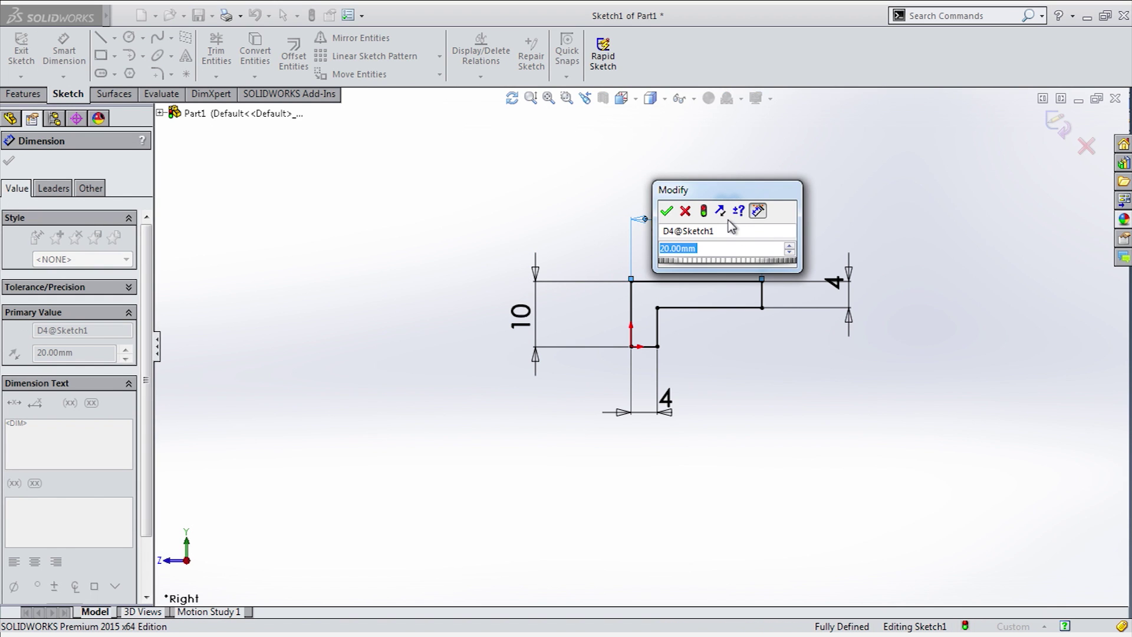
{"action": "type", "text": "25"}
{"action": "key", "text": "Return"}
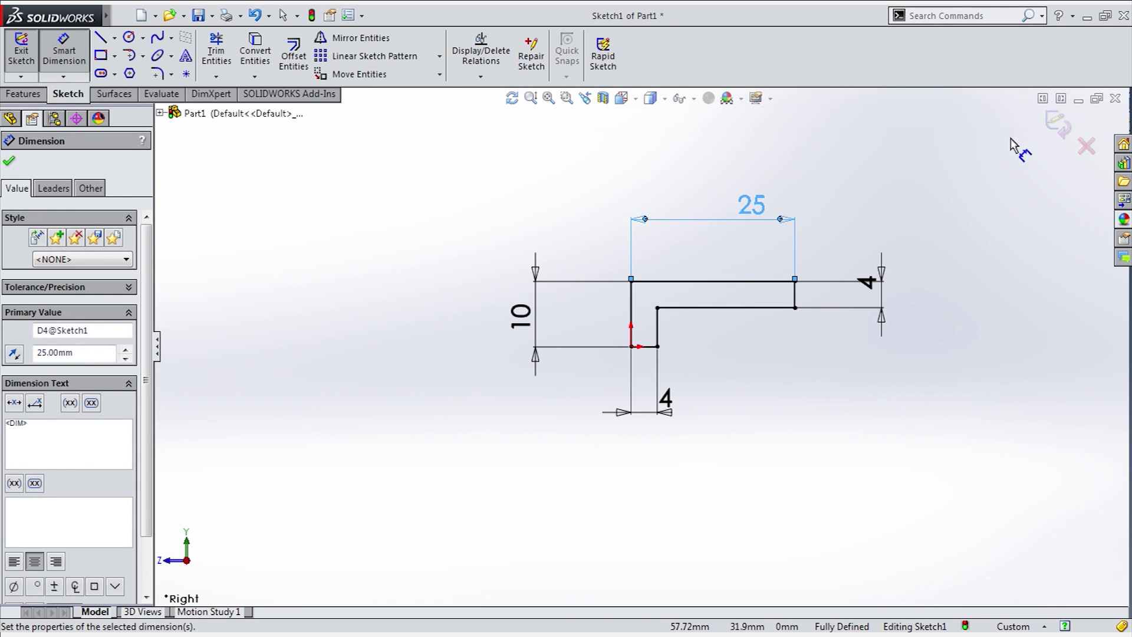
Extrude the L profile into a solid with a Mid Plane end condition.
{"action": "left_click", "coordinate": [1056, 125]}
{"action": "left_click", "coordinate": [28, 55]}
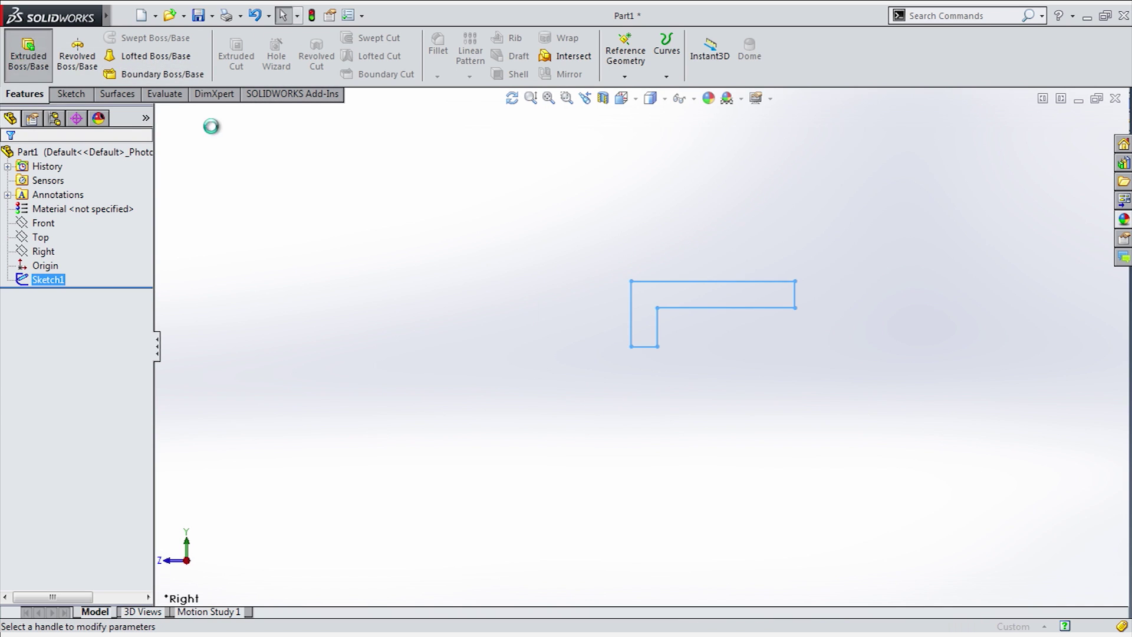
{"action": "left_click", "coordinate": [129, 253]}
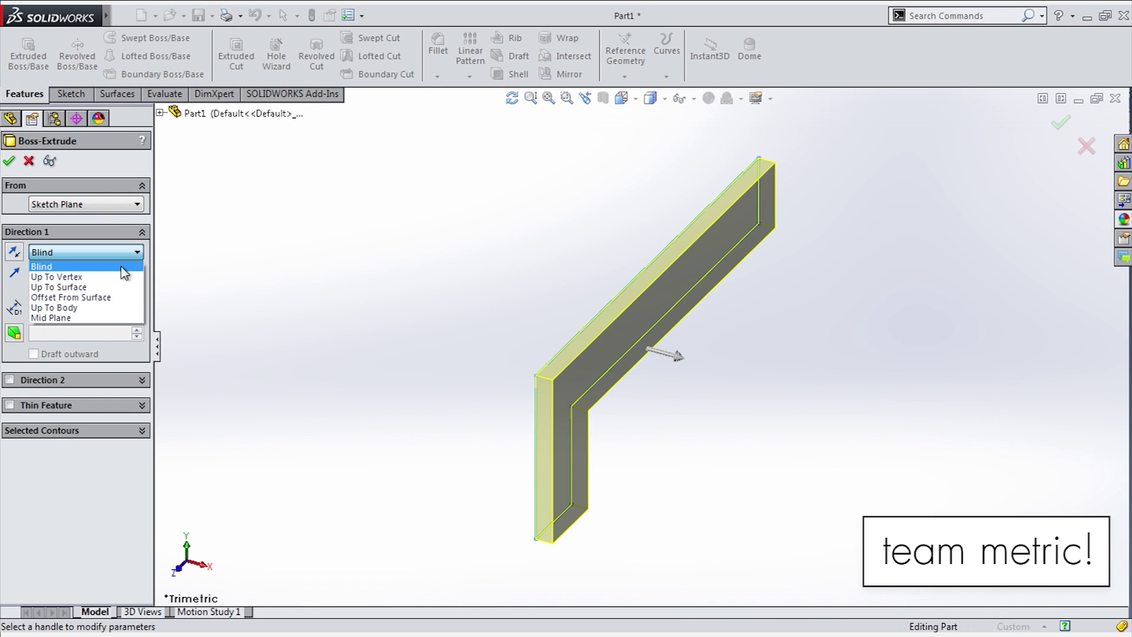
{"action": "left_click", "coordinate": [115, 318]}
{"action": "left_click", "coordinate": [671, 352]}
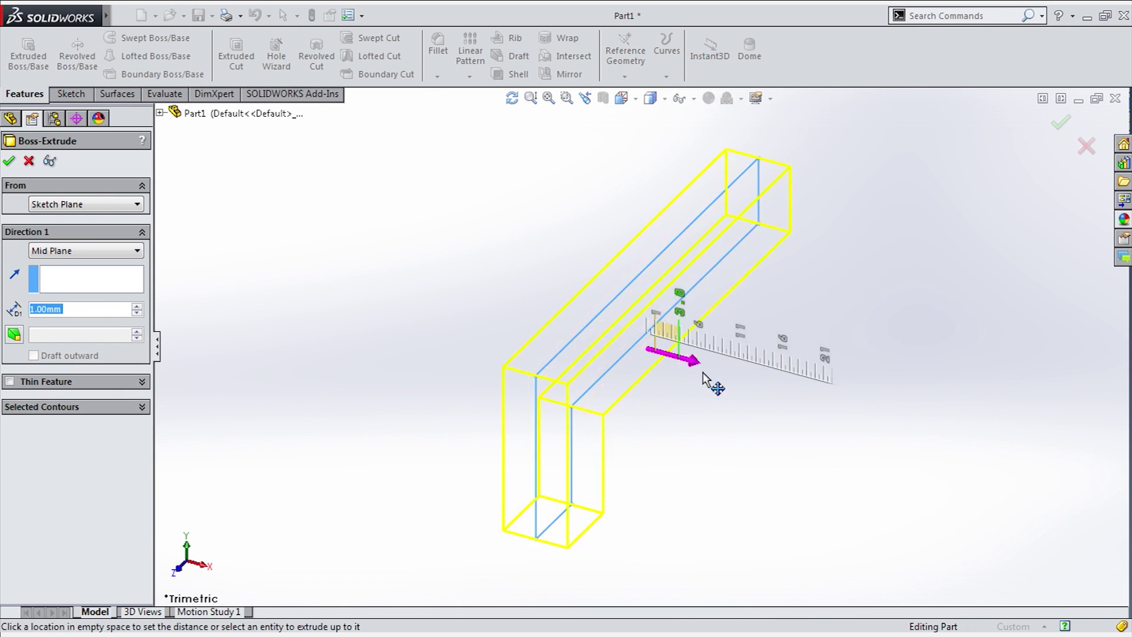
{"action": "left_click", "coordinate": [790, 412]}
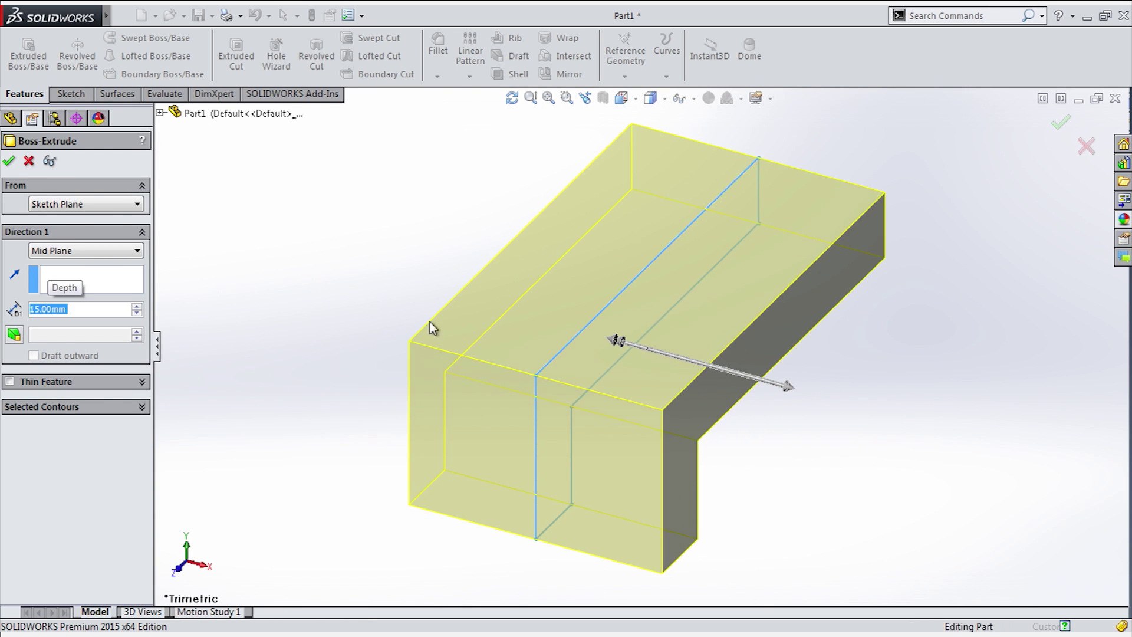
{"action": "key", "text": "Return"}
Fillet the two end edges of the long arm with a 6 mm radius.
{"action": "mouse_move", "coordinate": [772, 377]}
{"action": "middle_mouse_down"}
{"action": "mouse_move", "coordinate": [737, 405]}
{"action": "mouse_move", "coordinate": [870, 223]}
{"action": "middle_mouse_up"}
{"action": "left_click", "coordinate": [849, 260]}
{"action": "key", "text": "f"}
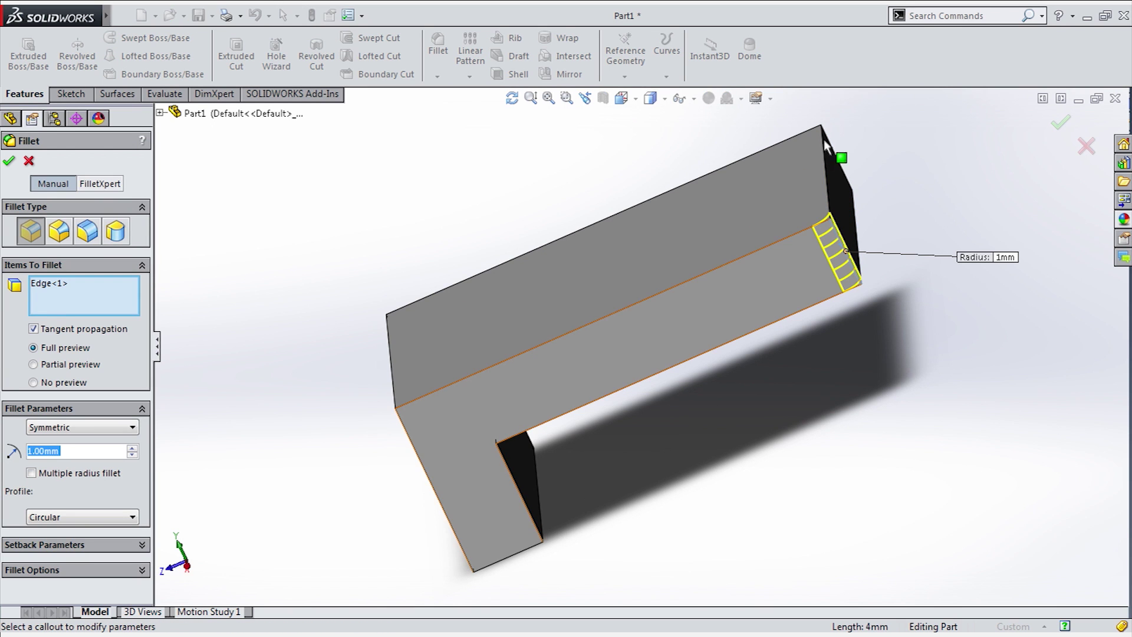
{"action": "left_click", "coordinate": [835, 154]}
{"action": "left_click", "coordinate": [132, 448]}
{"action": "left_click", "coordinate": [132, 447]}
{"action": "left_click", "coordinate": [132, 447]}
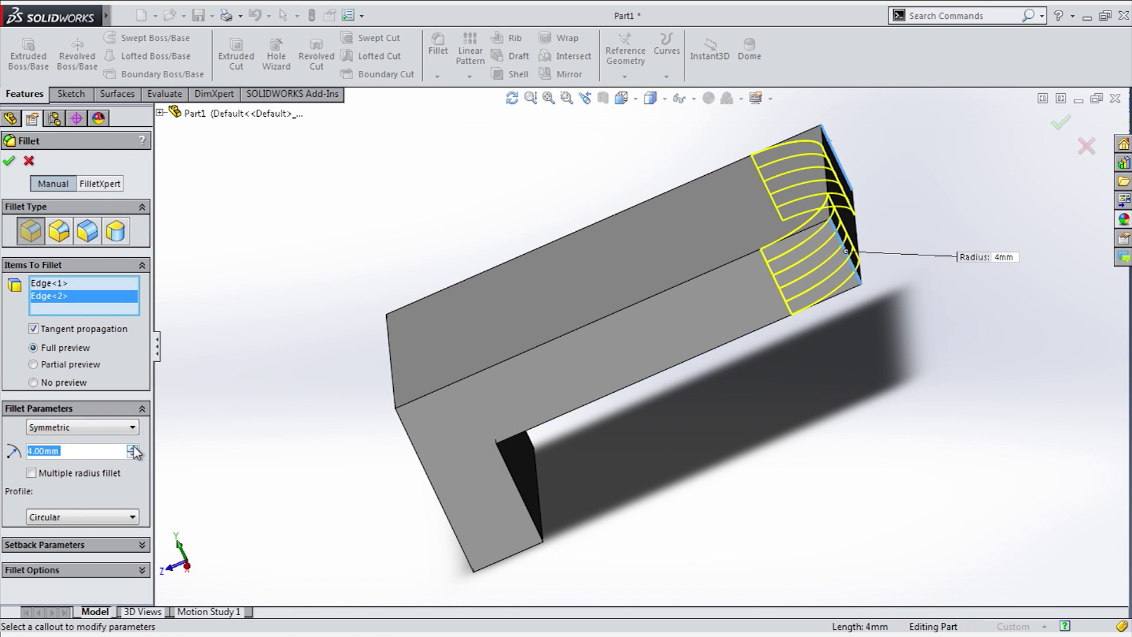
{"action": "left_click", "coordinate": [132, 448]}
{"action": "middle_click_drag", "start_coordinate": [413, 437], "coordinate": [443, 457]}
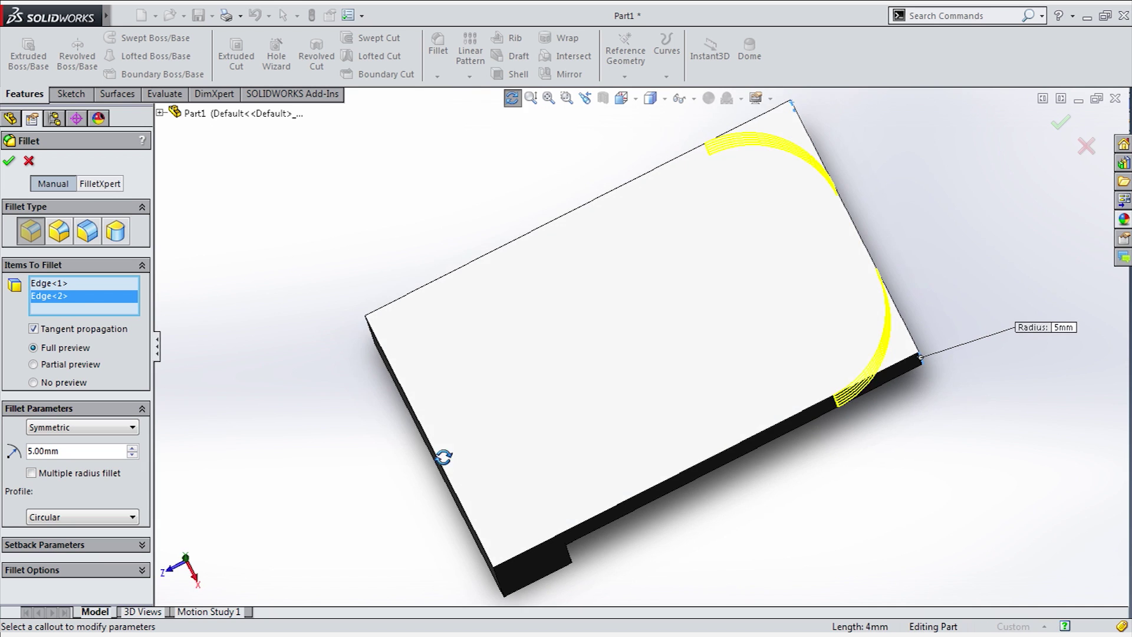
{"action": "left_click", "coordinate": [132, 448]}
{"action": "key", "text": "Return"}
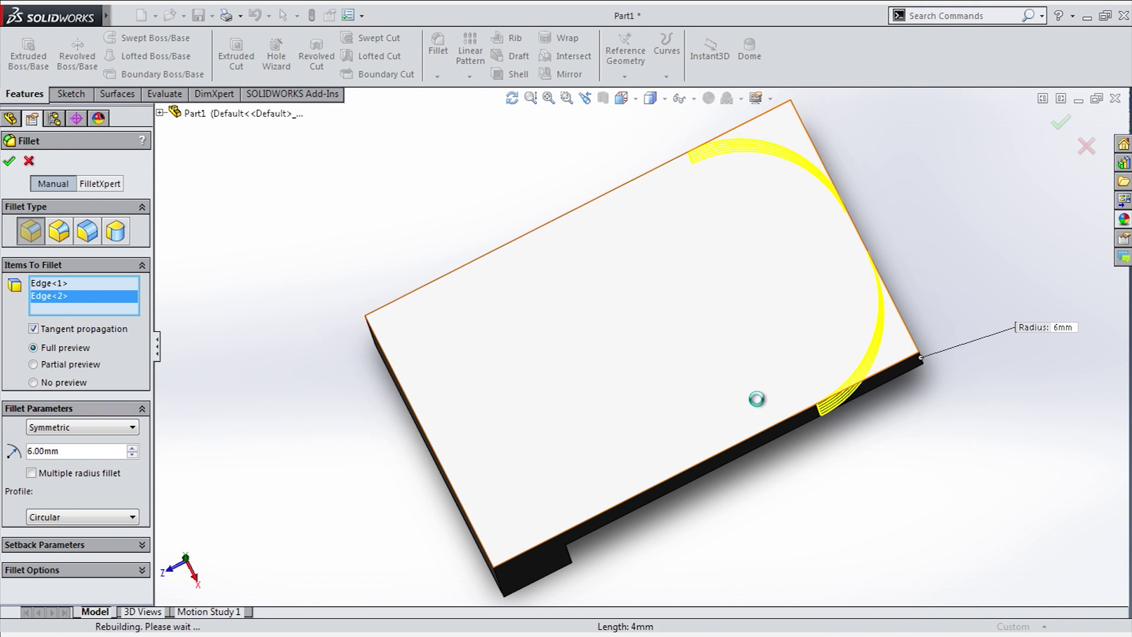
{"action": "middle_click_drag", "start_coordinate": [769, 409], "coordinate": [812, 397]}
{"action": "middle_click_drag", "start_coordinate": [907, 288], "coordinate": [393, 316], "text": "ctrl"}
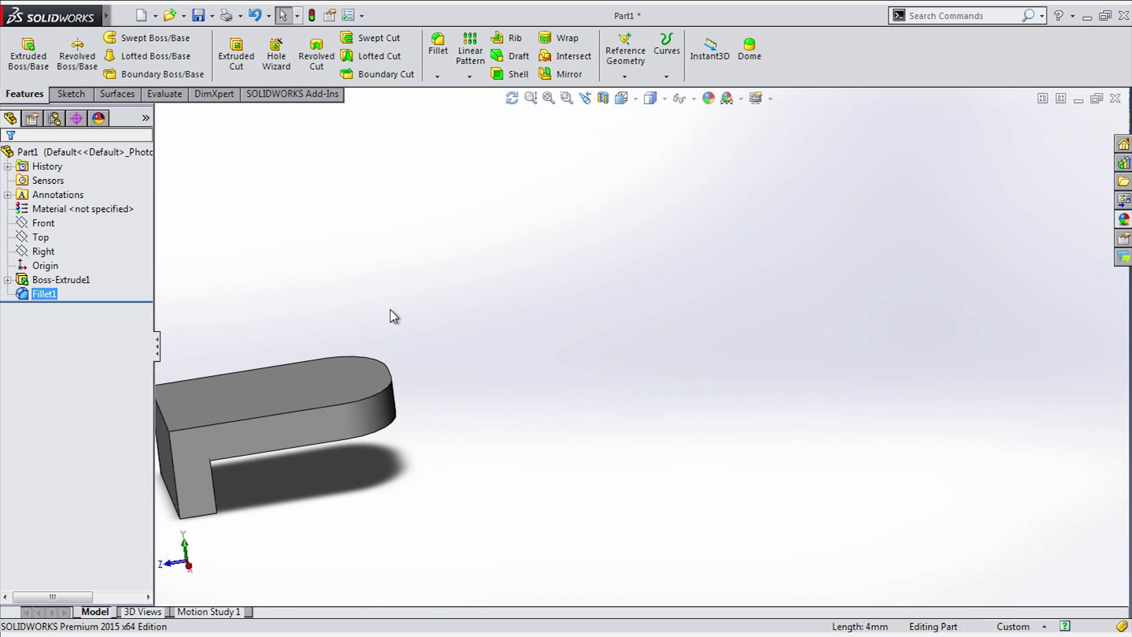
Sketch a circle of 15 mm diameter on the Right plane beside the part.
{"action": "left_click", "coordinate": [43, 251]}
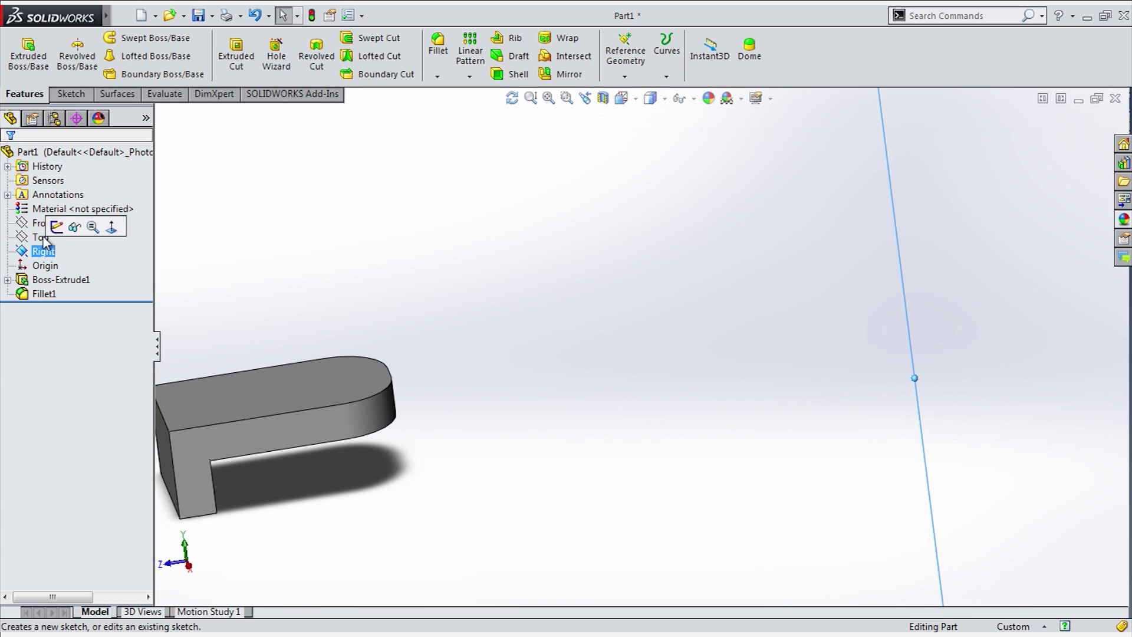
{"action": "left_click", "coordinate": [56, 228]}
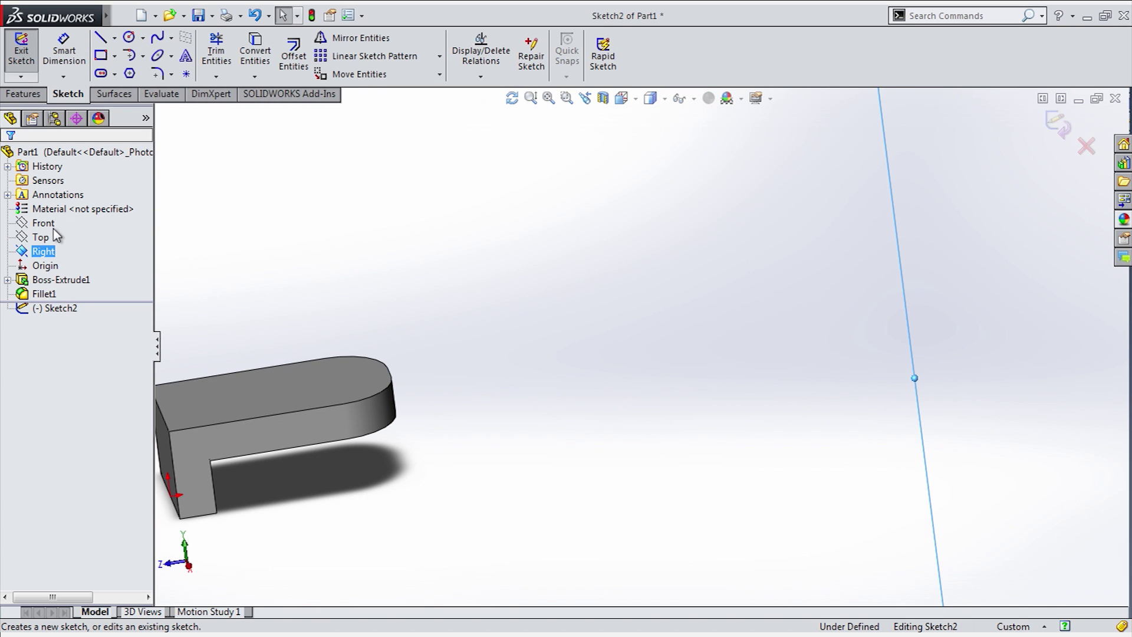
{"action": "left_click", "coordinate": [128, 37]}
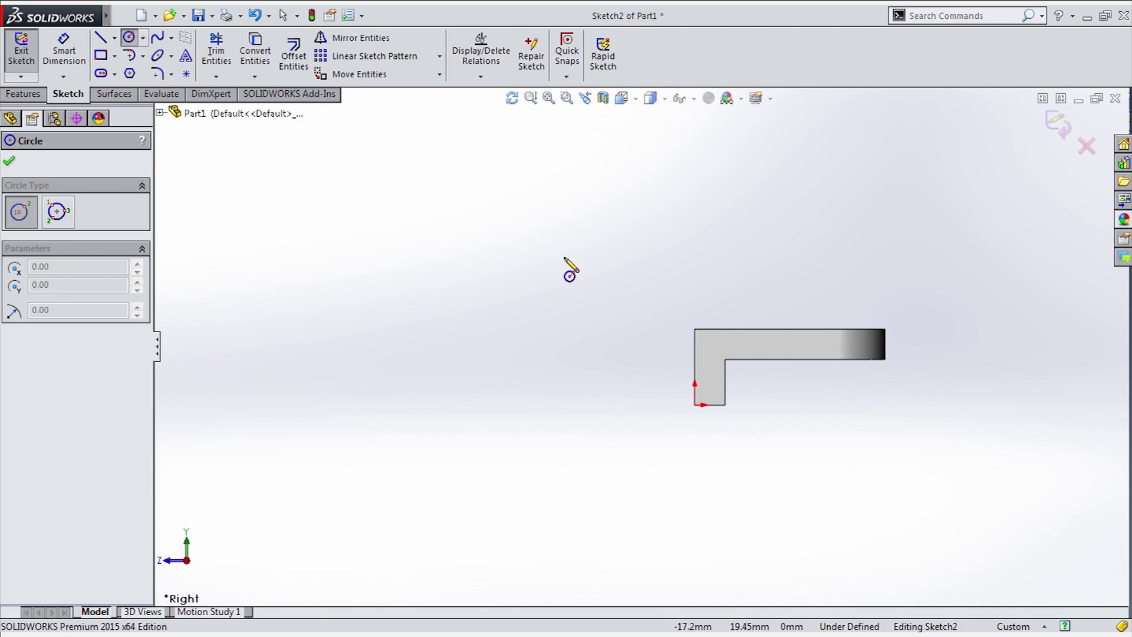
{"action": "left_click", "coordinate": [546, 293]}
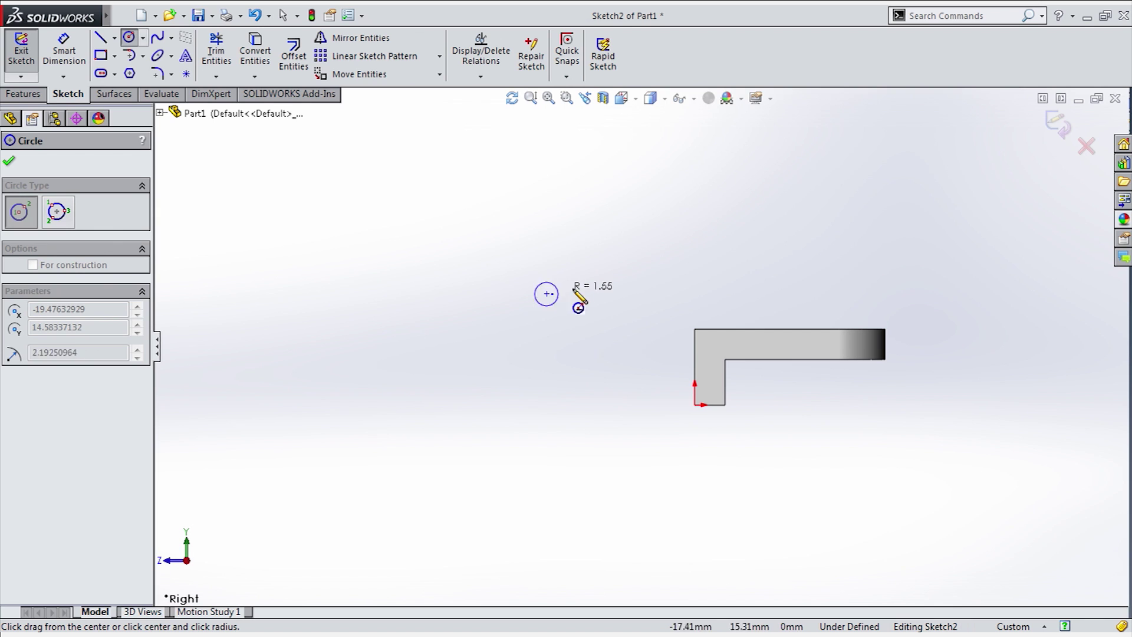
{"action": "left_click", "coordinate": [630, 293]}
{"action": "right_click_drag", "start_coordinate": [628, 283], "coordinate": [598, 221]}
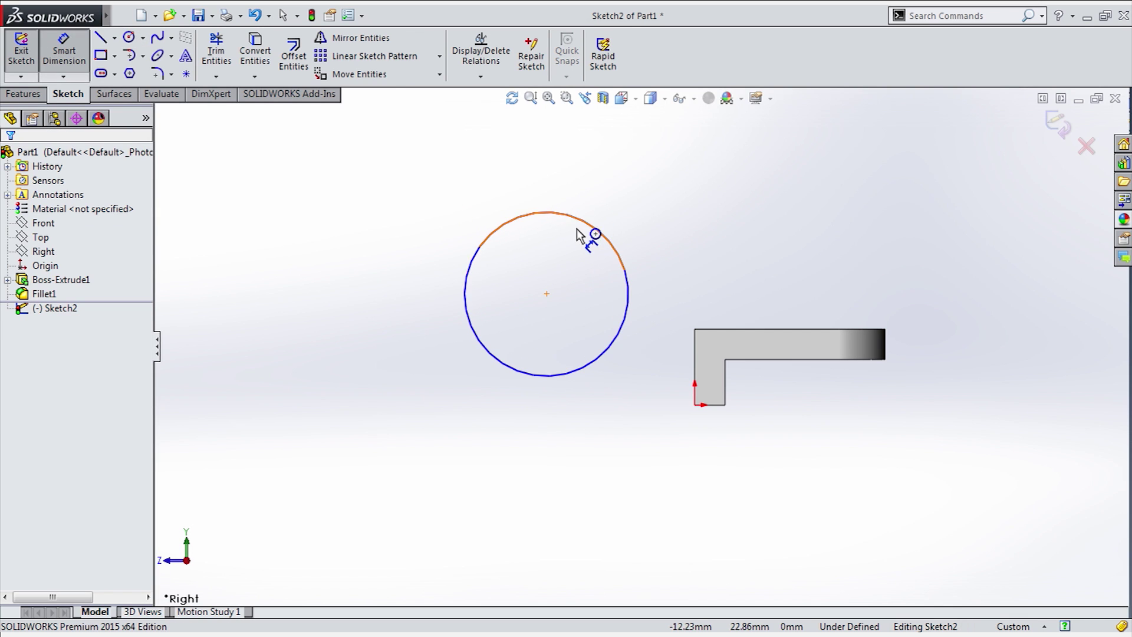
{"action": "left_click", "coordinate": [578, 234]}
{"action": "left_click", "coordinate": [576, 144]}
{"action": "type", "text": "15"}
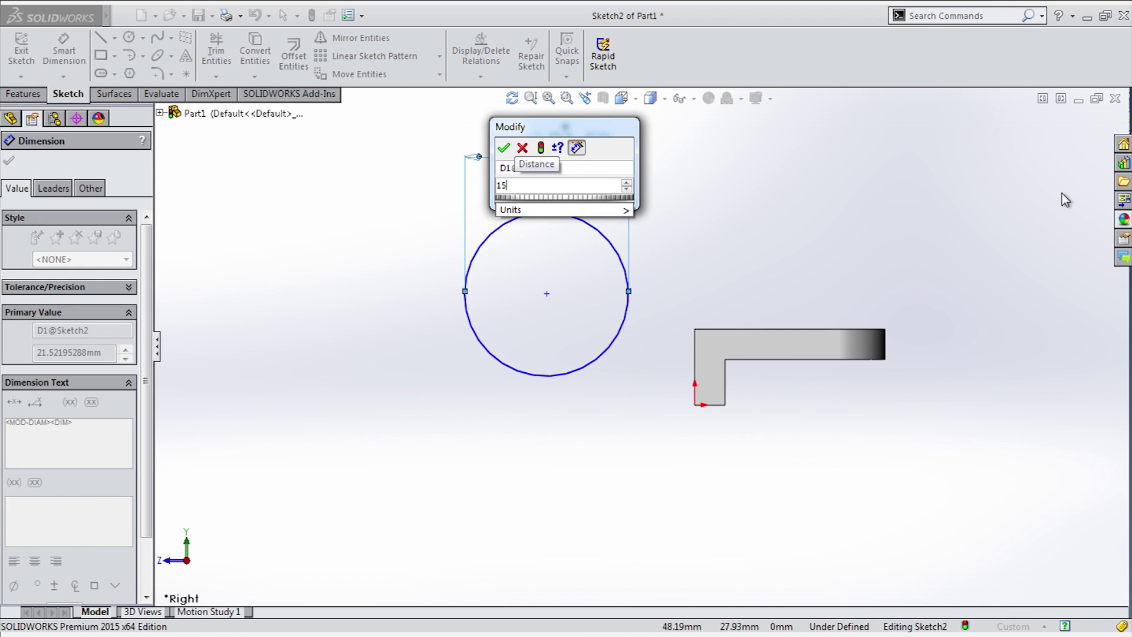
{"action": "key", "text": "Return"}
{"action": "left_click_drag", "start_coordinate": [547, 293], "coordinate": [591, 320]}
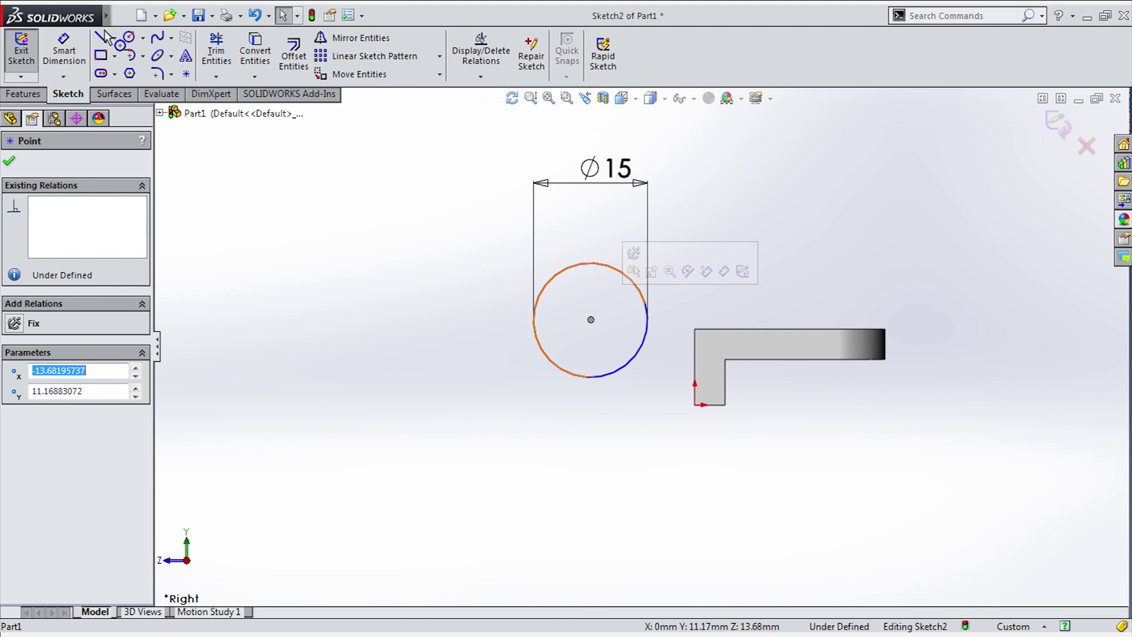
Draw a vertical centerline through the circle and trim away its right half.
{"action": "left_click", "coordinate": [114, 38]}
{"action": "left_click", "coordinate": [135, 68]}
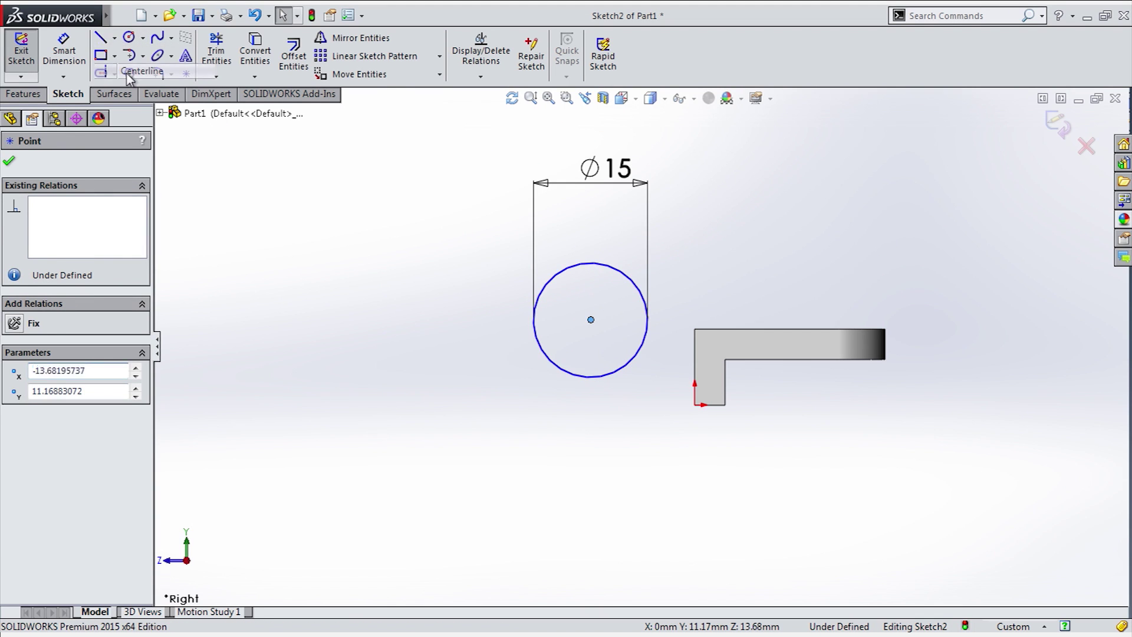
{"action": "left_click", "coordinate": [591, 263]}
{"action": "left_click", "coordinate": [591, 377]}
{"action": "key", "text": "Escape"}
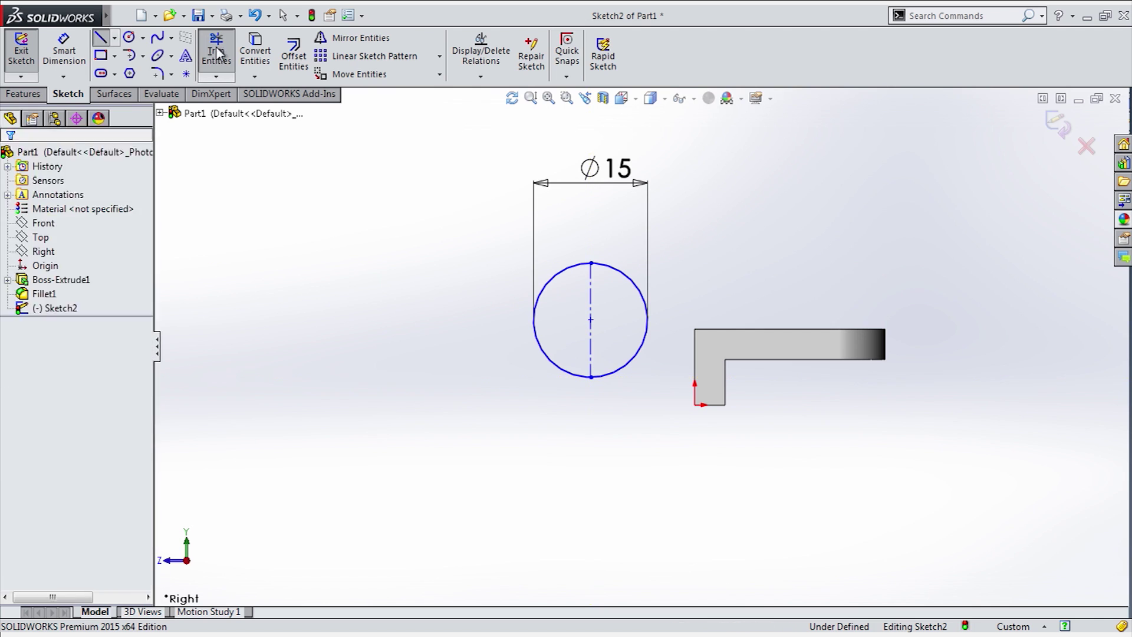
{"action": "left_click", "coordinate": [216, 51]}
{"action": "left_click_drag", "start_coordinate": [612, 406], "coordinate": [619, 257]}
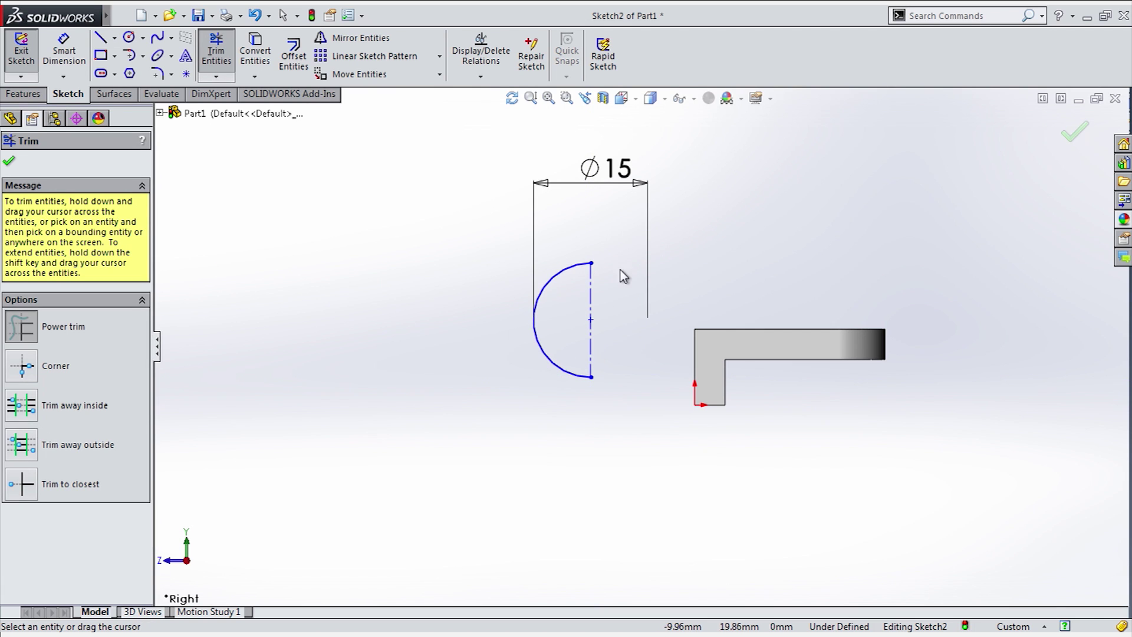
Revolve the half-circle 360° about the centerline into a sphere body.
{"action": "left_click", "coordinate": [22, 53]}
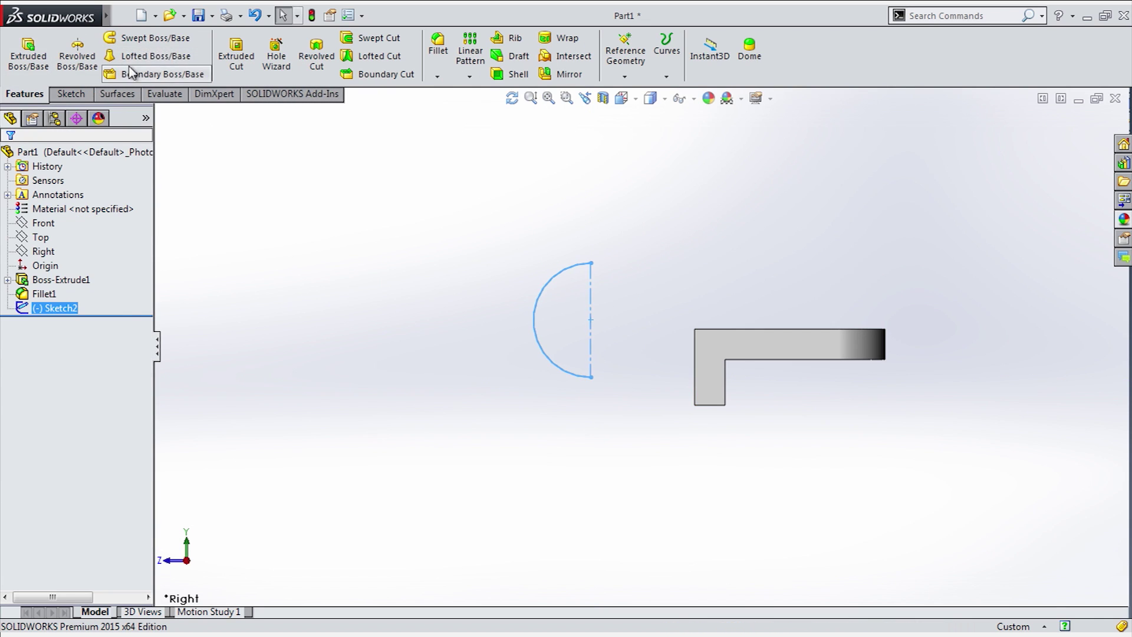
{"action": "left_click", "coordinate": [77, 59]}
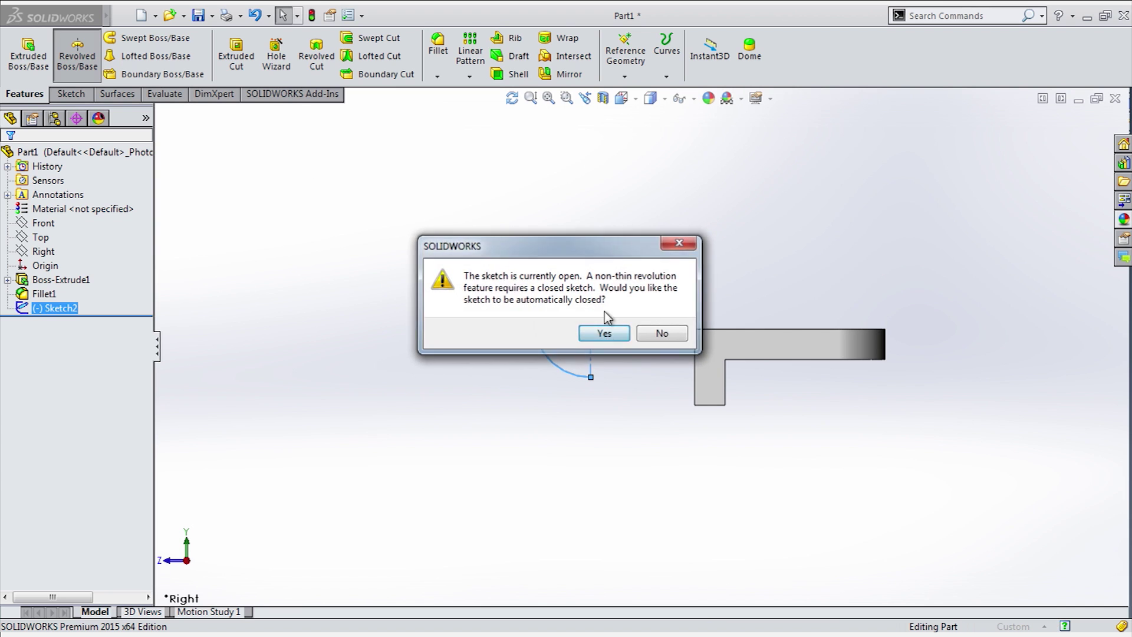
{"action": "left_click", "coordinate": [606, 331]}
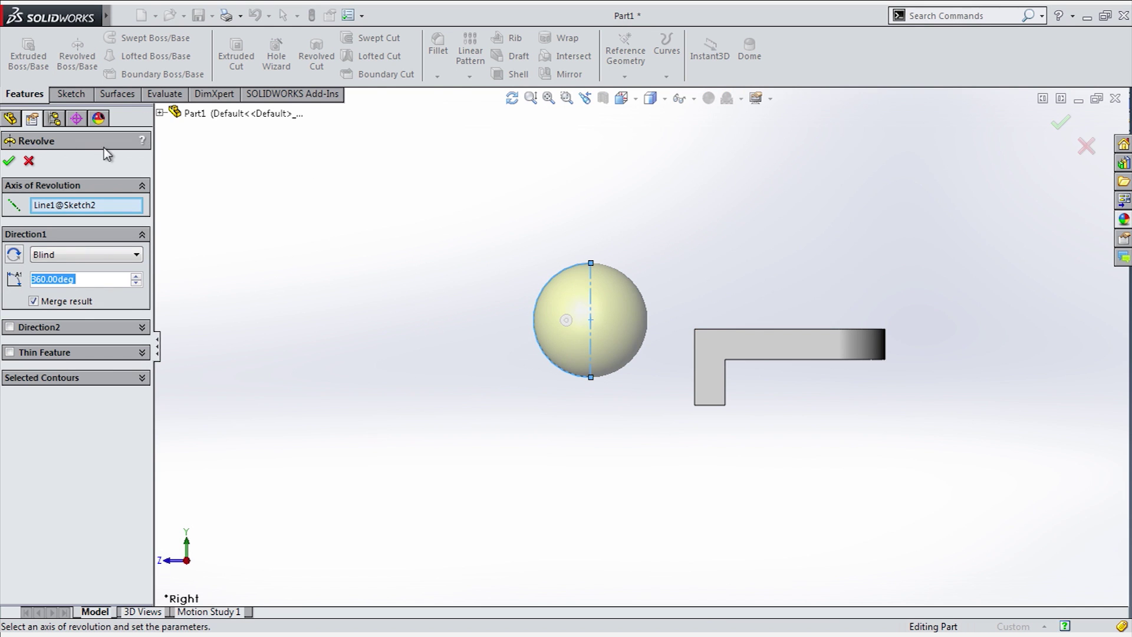
{"action": "left_click", "coordinate": [8, 162]}
{"action": "left_click", "coordinate": [554, 429]}
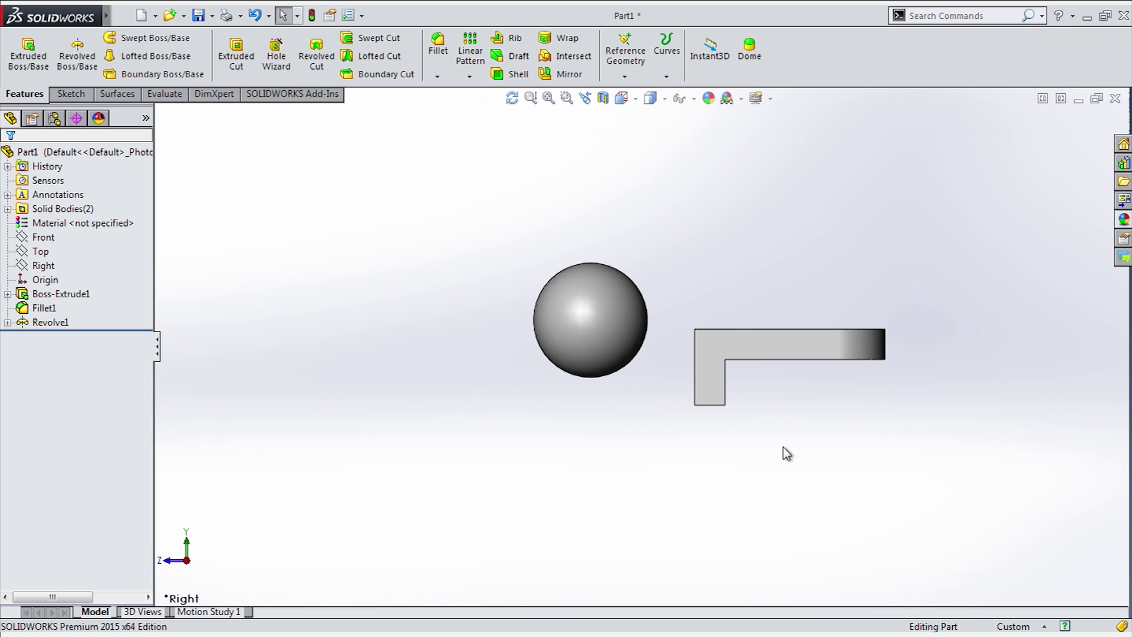
{"action": "mouse_move", "coordinate": [783, 447]}
{"action": "middle_mouse_down"}
{"action": "mouse_move", "coordinate": [775, 493]}
{"action": "mouse_move", "coordinate": [776, 307]}
{"action": "mouse_move", "coordinate": [784, 435]}
{"action": "middle_mouse_up"}
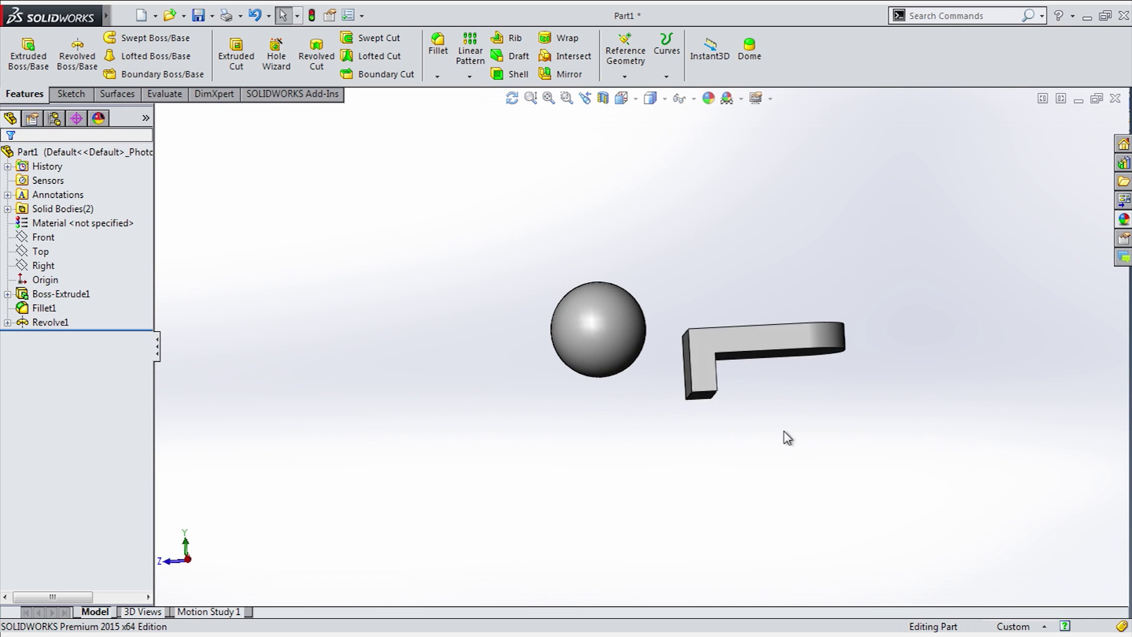
{"action": "left_click", "coordinate": [52, 322]}
In Sketch2, dimension the arc's lower endpoint 1.5 mm above the origin and rebuild.
{"action": "left_click", "coordinate": [86, 283]}
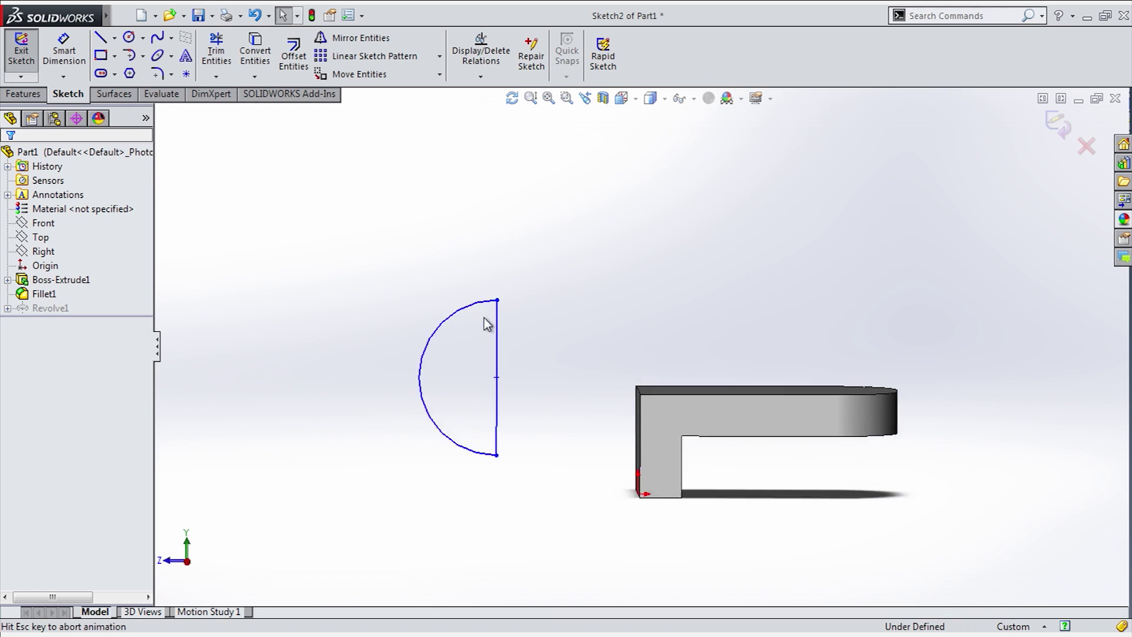
{"action": "left_click", "coordinate": [63, 50]}
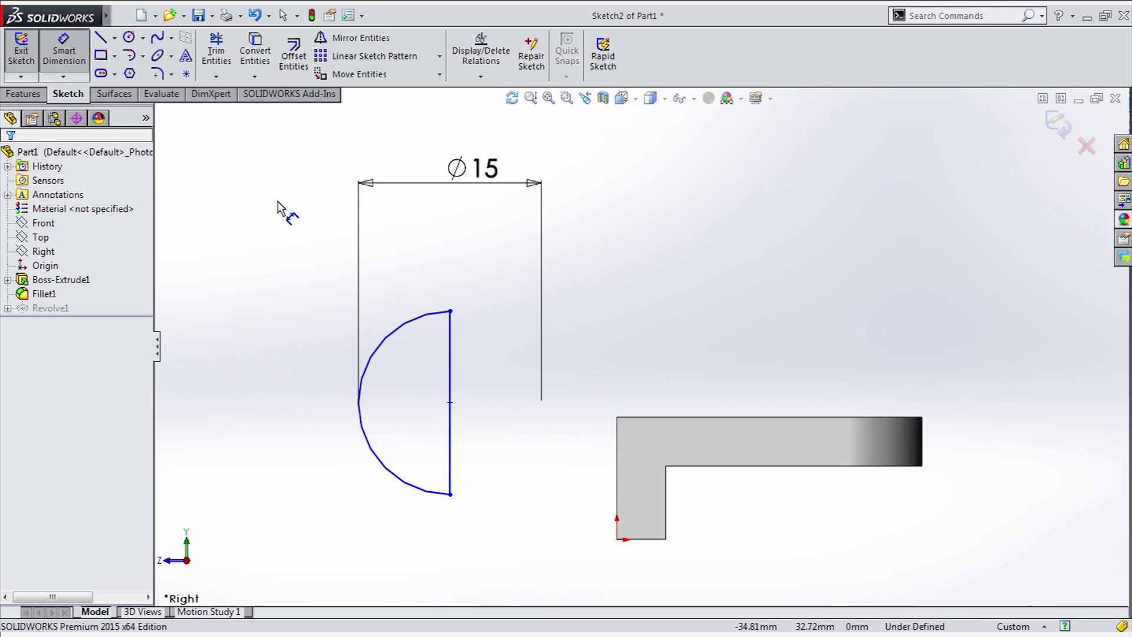
{"action": "left_click", "coordinate": [617, 539]}
{"action": "left_click", "coordinate": [450, 494]}
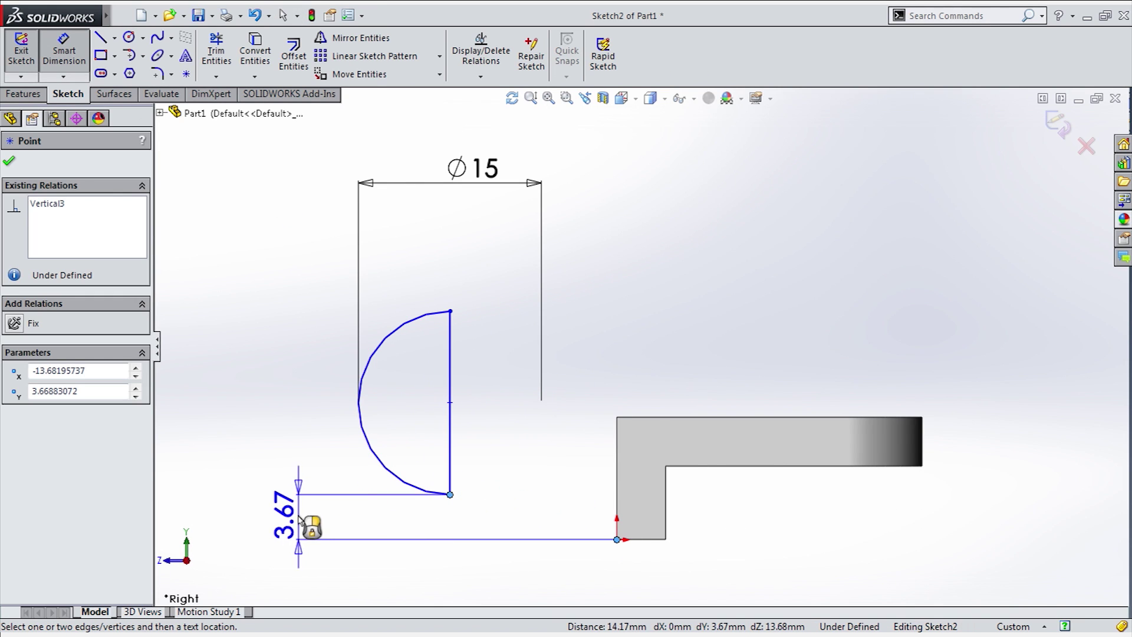
{"action": "left_click", "coordinate": [287, 514]}
{"action": "type", "text": "1.5"}
{"action": "key", "text": "Return"}
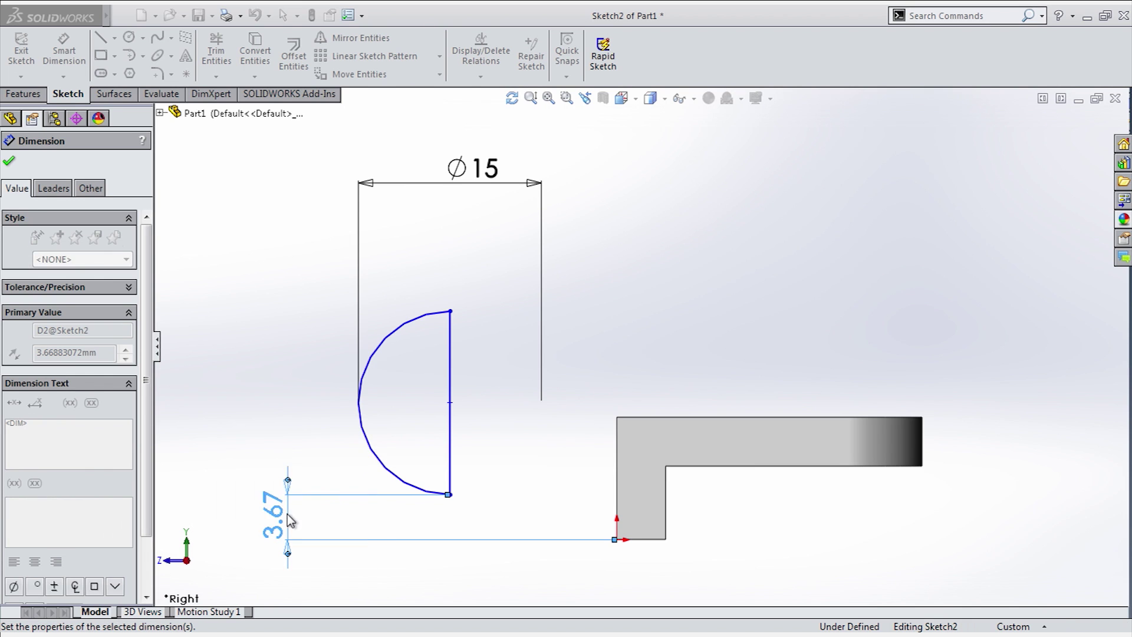
{"action": "left_click", "coordinate": [1061, 130]}
Zoom out to an angled view of both bodies and open a Section View.
{"action": "key", "text": "z"}
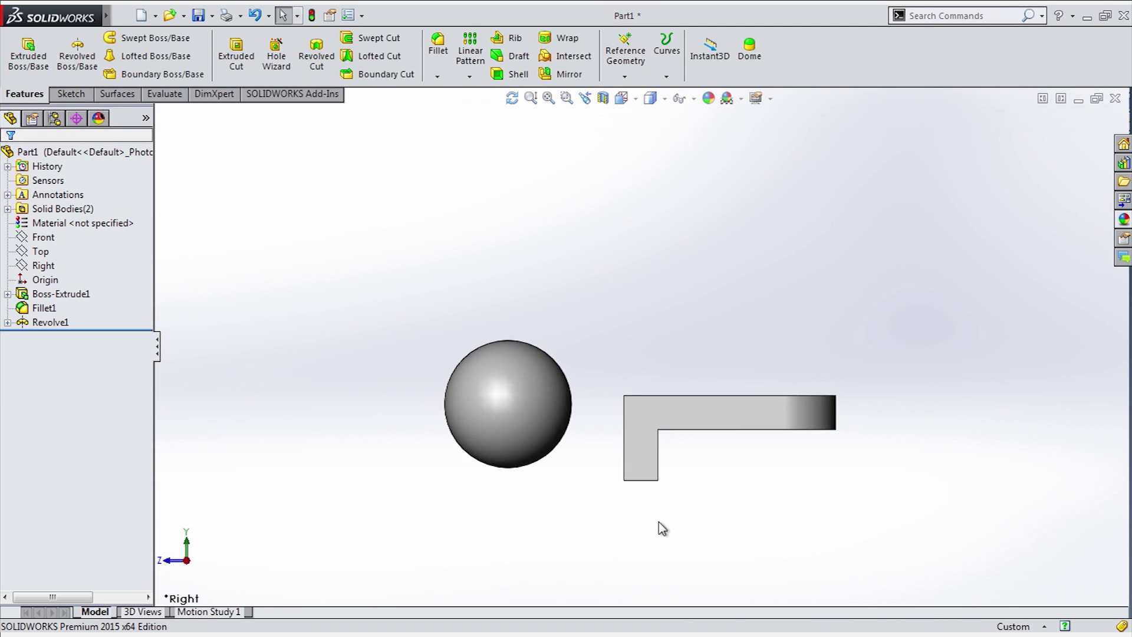
{"action": "middle_click_drag", "start_coordinate": [766, 514], "coordinate": [596, 192]}
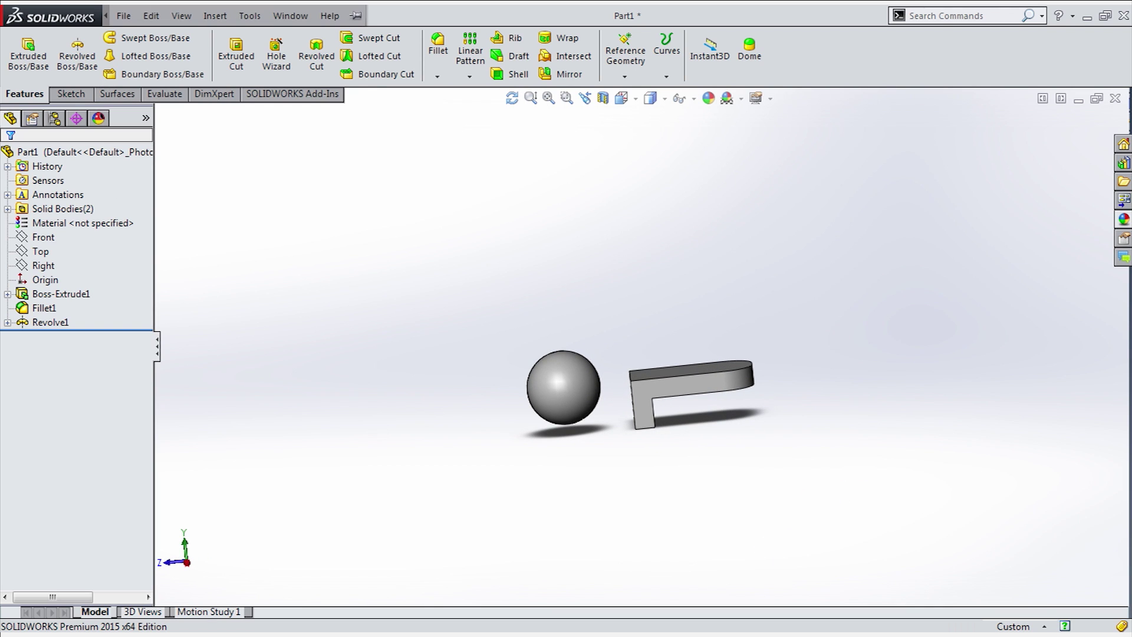
{"action": "left_click", "coordinate": [603, 98]}
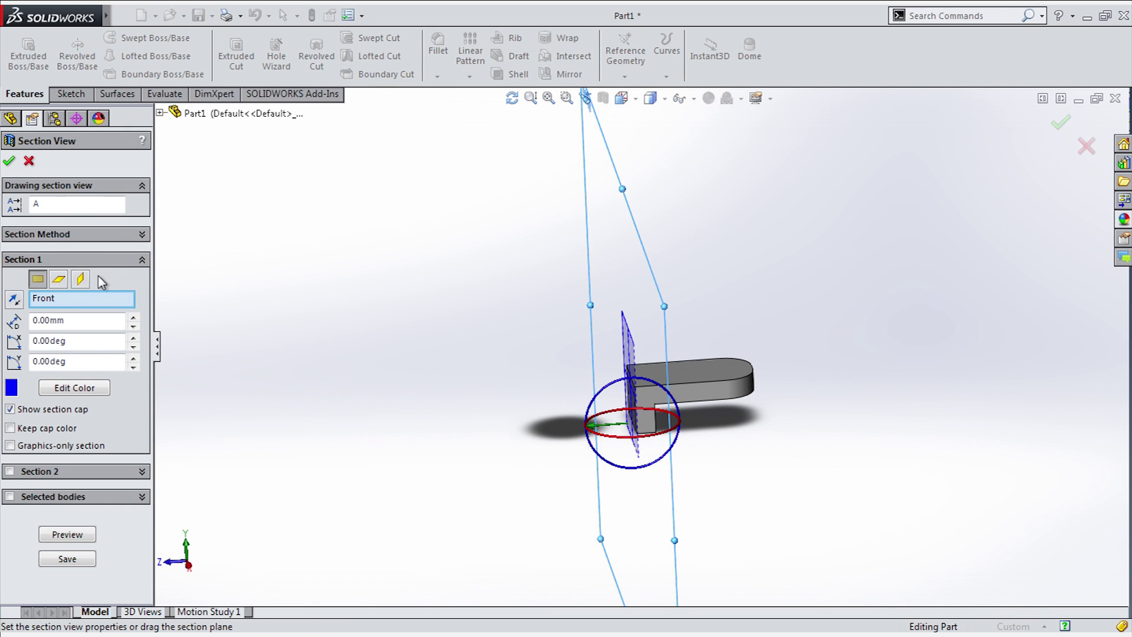
{"action": "left_click", "coordinate": [59, 278]}
{"action": "middle_click_drag", "start_coordinate": [662, 366], "coordinate": [700, 491]}
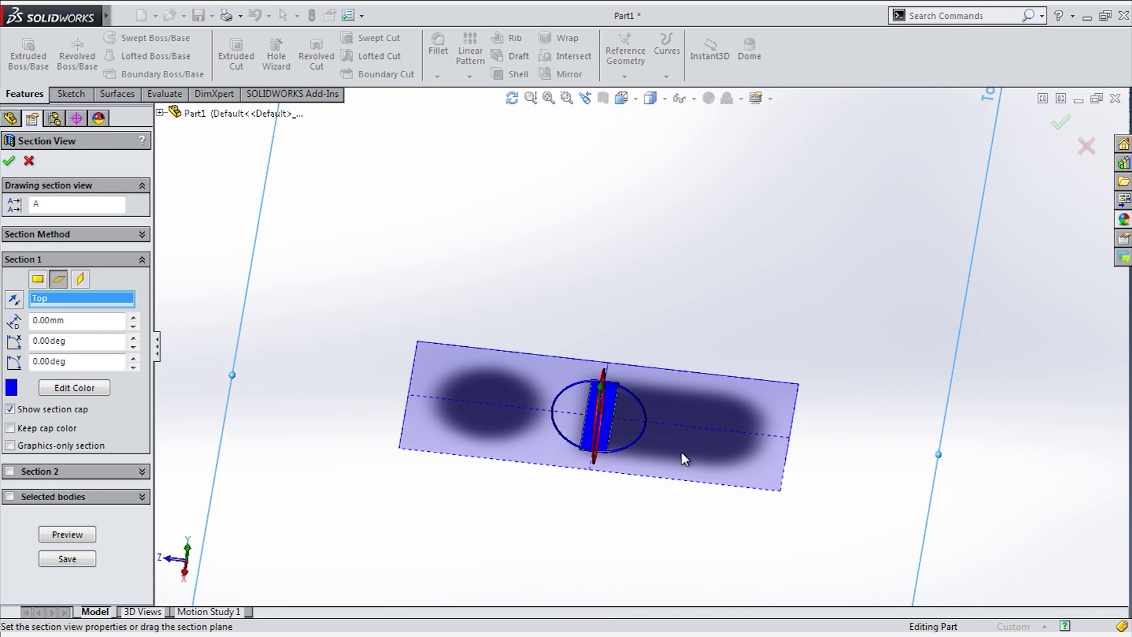
{"action": "scroll", "coordinate": [683, 451], "scroll_direction": "down", "scroll_amount": 4}
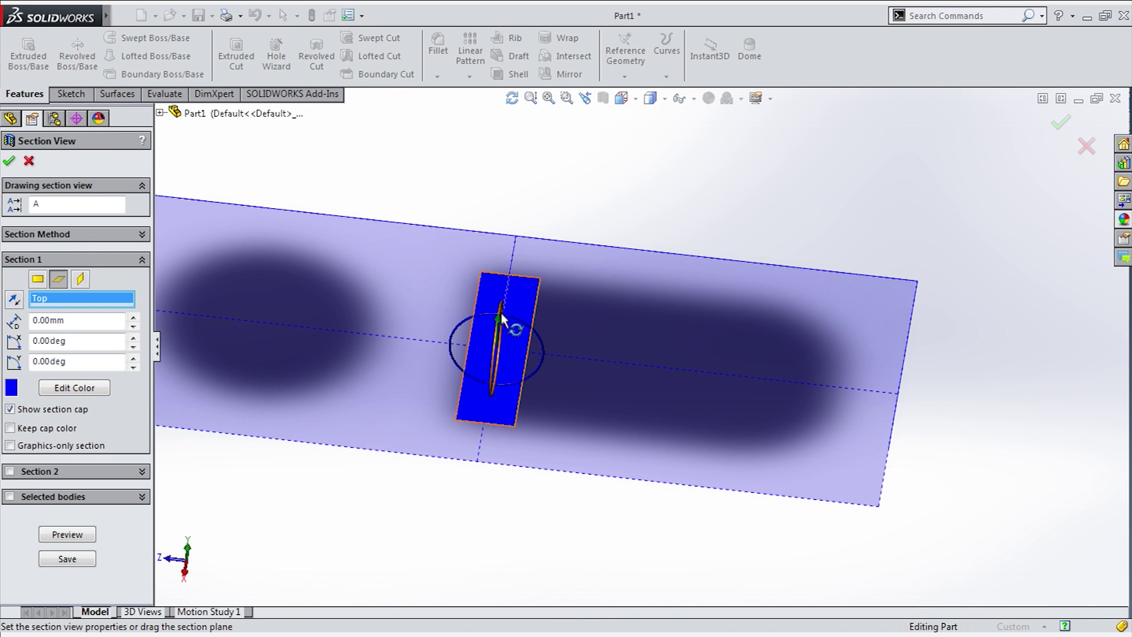
{"action": "middle_click_drag", "start_coordinate": [644, 457], "coordinate": [642, 406]}
{"action": "scroll", "coordinate": [648, 406], "scroll_direction": "up", "scroll_amount": 3}
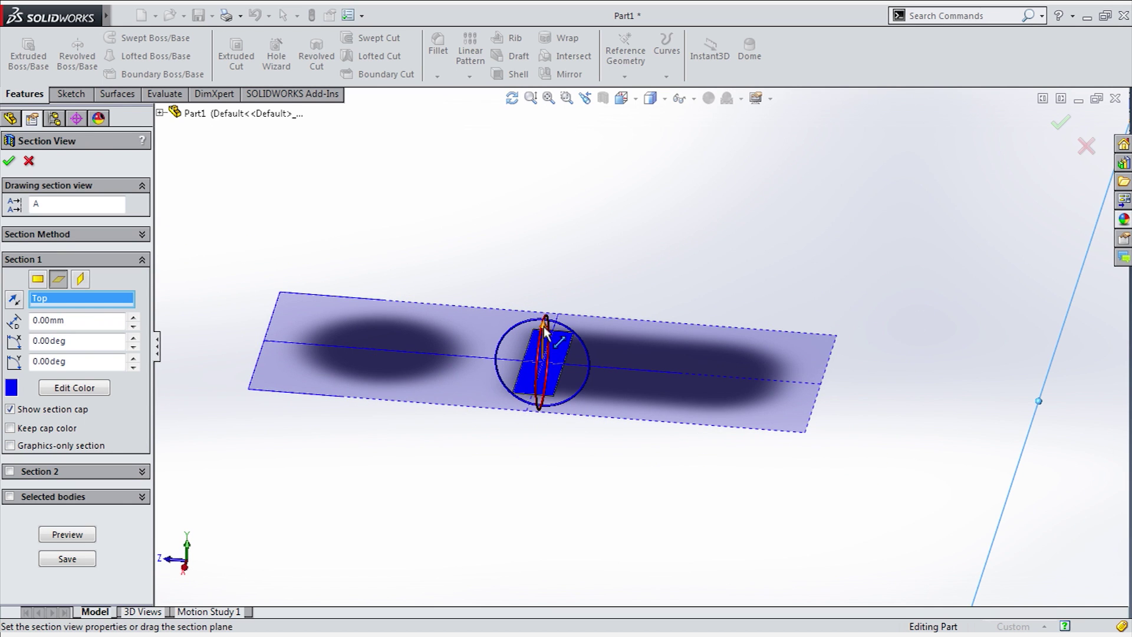
{"action": "left_click_drag", "start_coordinate": [544, 327], "coordinate": [539, 268]}
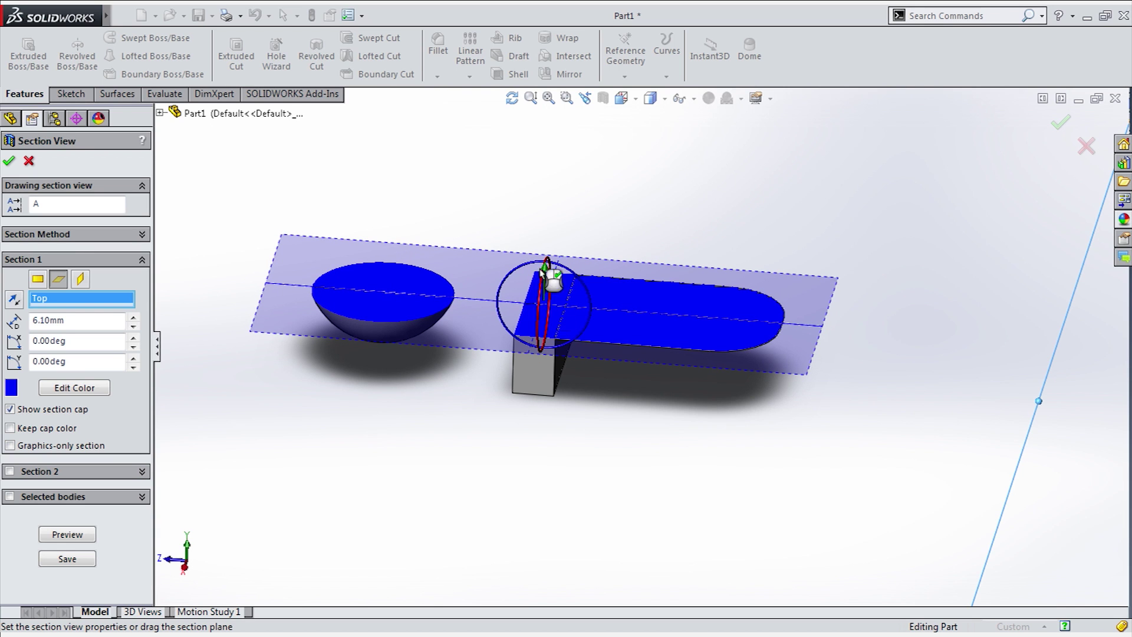
{"action": "middle_click_drag", "start_coordinate": [587, 522], "coordinate": [575, 375]}
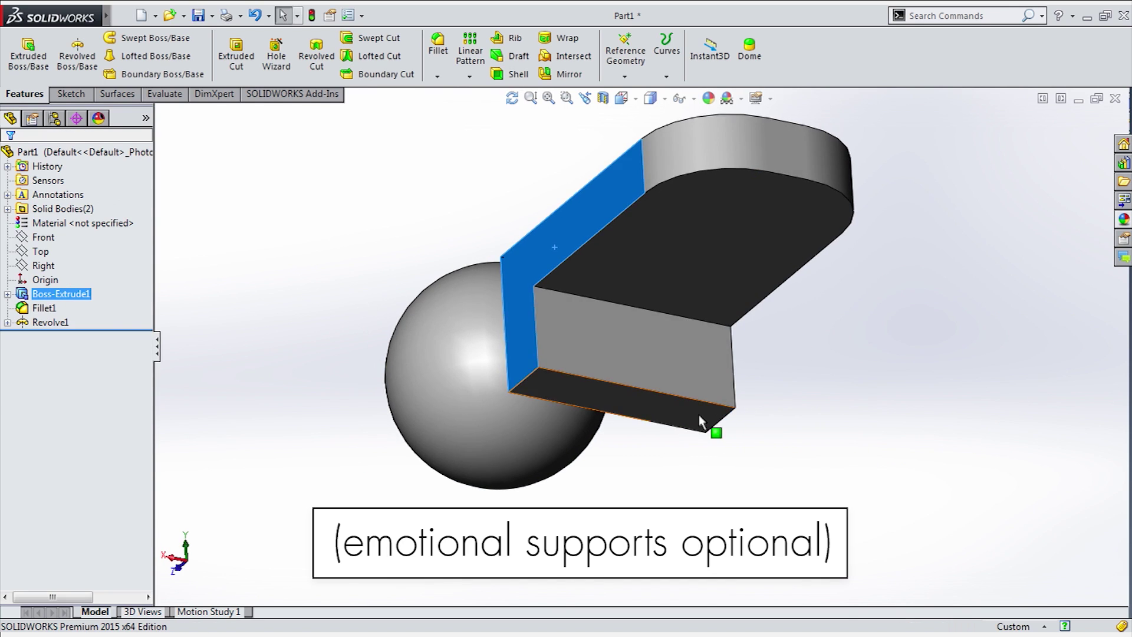
Sketch on the board's bottom face and convert the rounded lower face's edges.
{"action": "left_click", "coordinate": [698, 413]}
{"action": "left_click", "coordinate": [37, 252]}
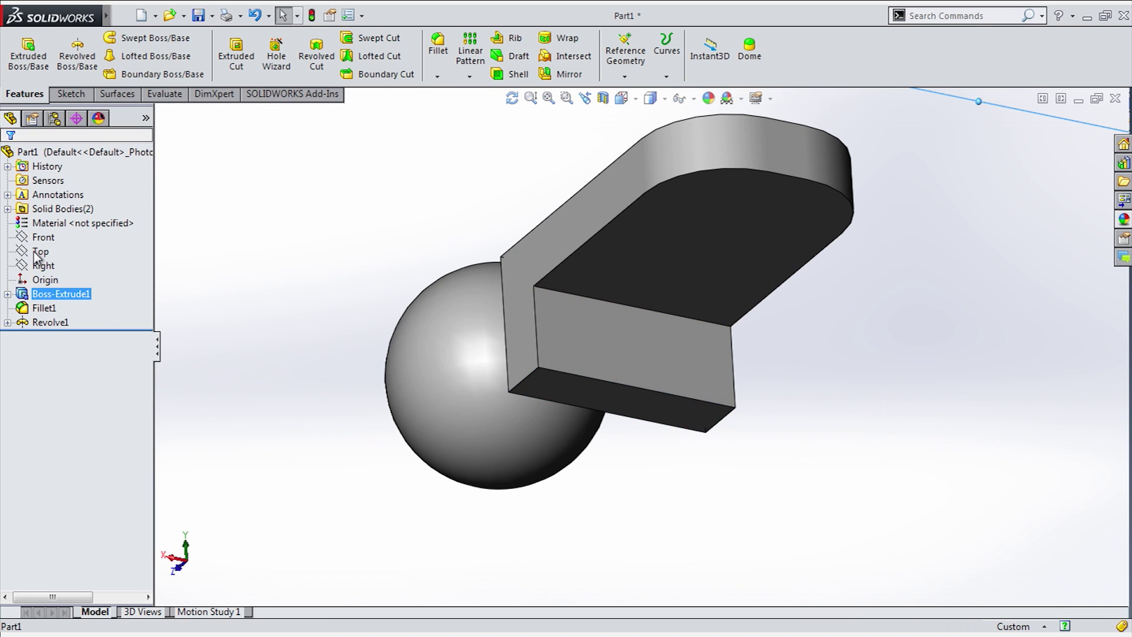
{"action": "left_click", "coordinate": [661, 404]}
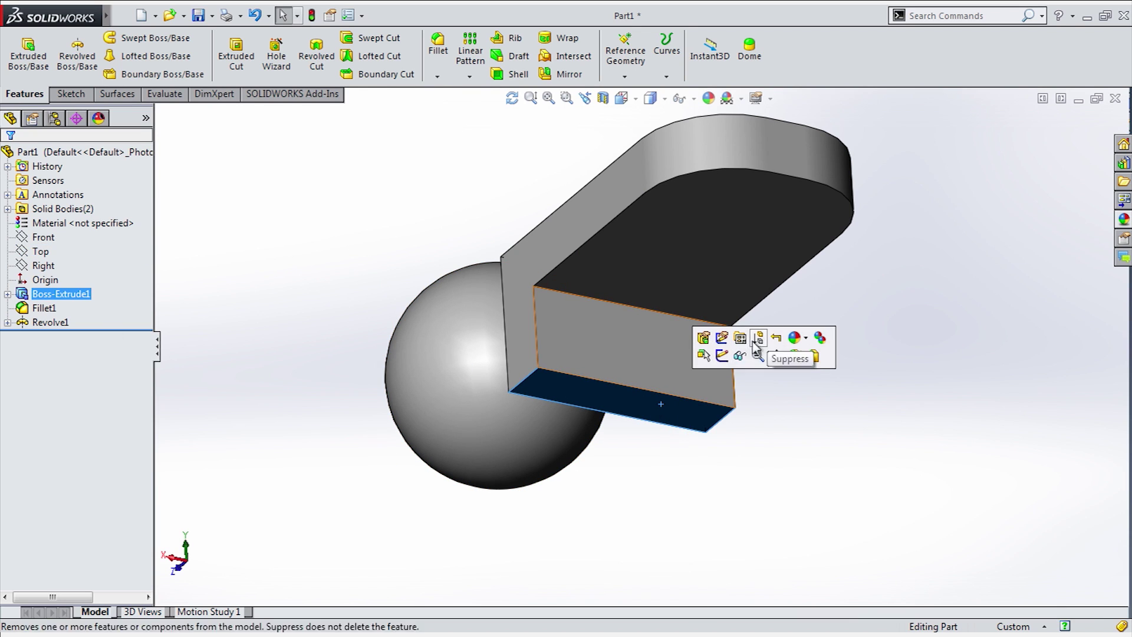
{"action": "left_click", "coordinate": [716, 352]}
{"action": "key", "text": "ctrl+8"}
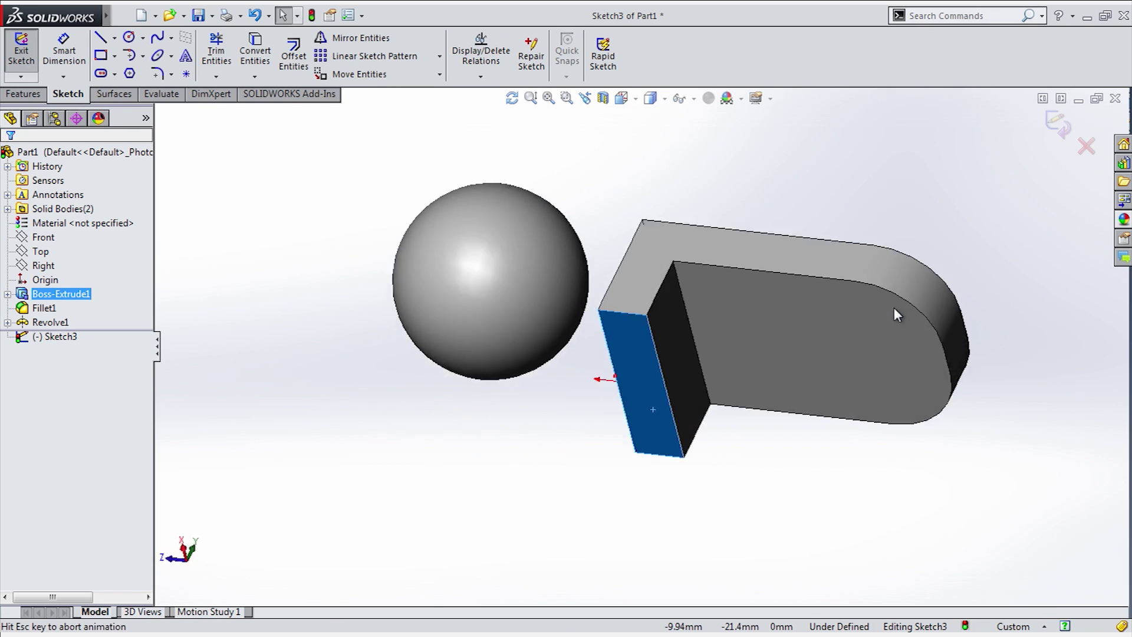
{"action": "scroll", "coordinate": [621, 495], "scroll_direction": "down", "scroll_amount": 3}
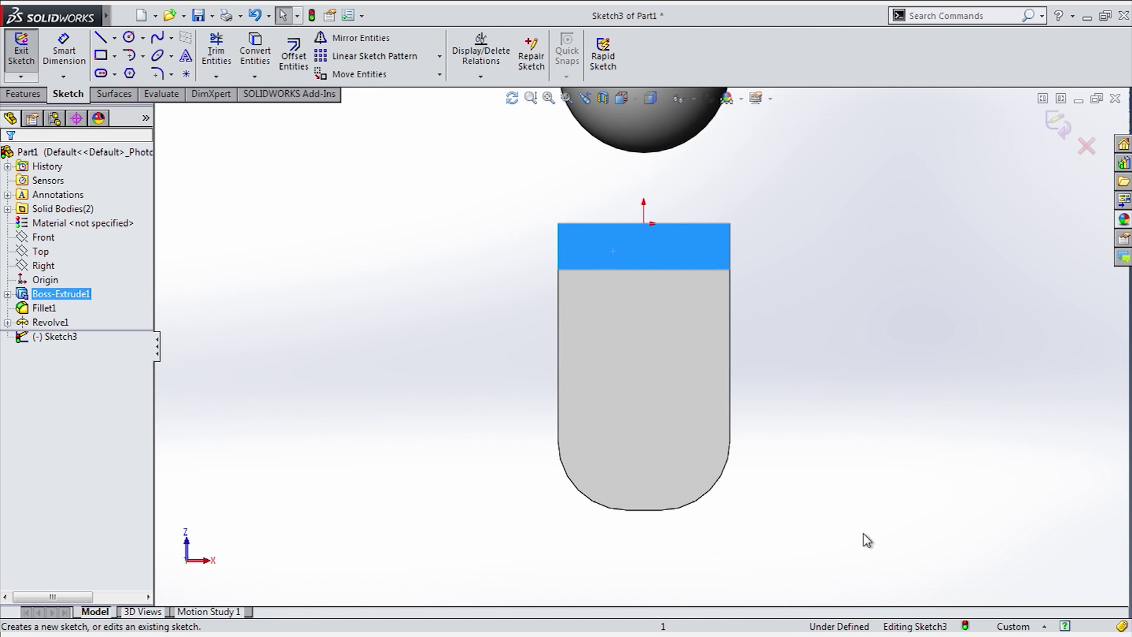
{"action": "left_click", "coordinate": [695, 442]}
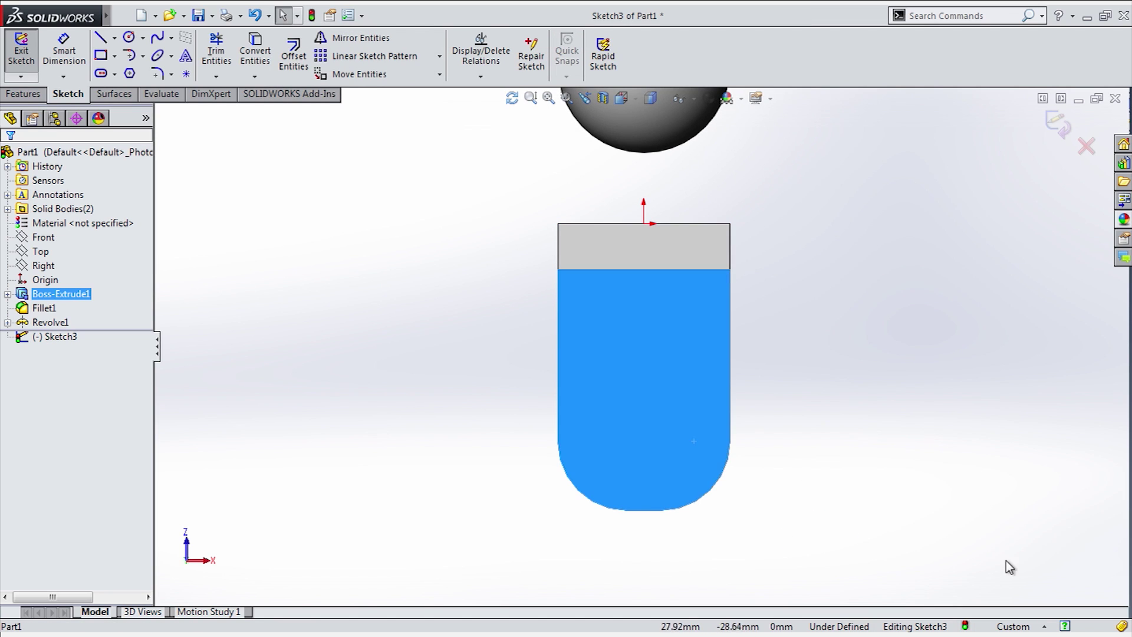
{"action": "left_click", "coordinate": [254, 53]}
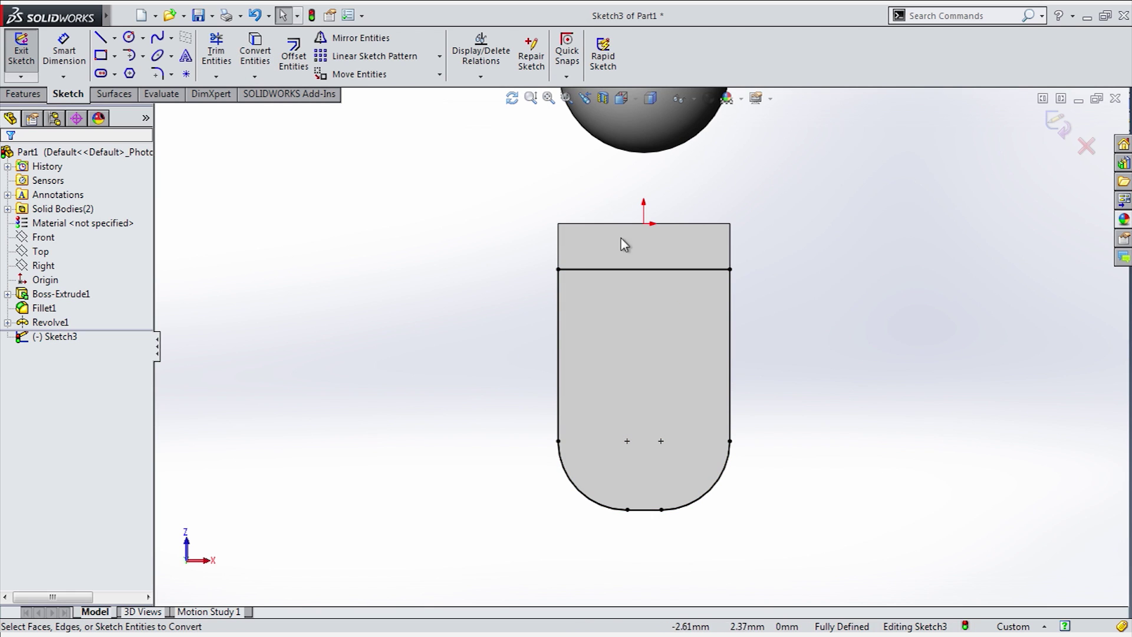
Offset the converted outline 0.5 mm inward.
{"action": "mouse_move", "coordinate": [488, 537]}
{"action": "left_mouse_down"}
{"action": "mouse_move", "coordinate": [649, 483]}
{"action": "mouse_move", "coordinate": [802, 133]}
{"action": "left_mouse_up"}
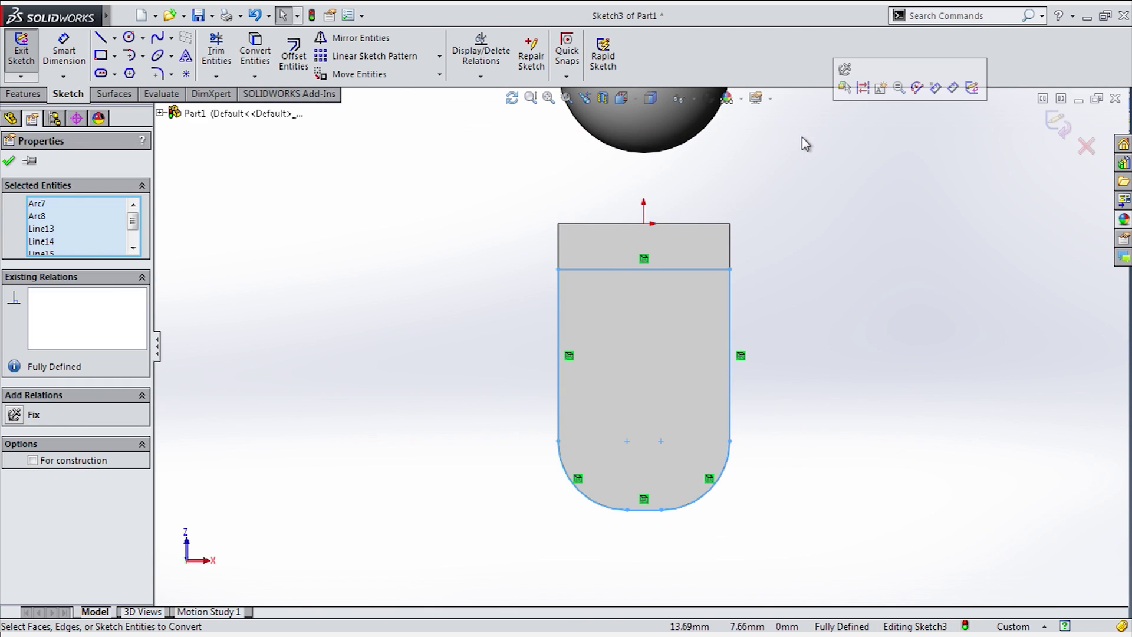
{"action": "left_click", "coordinate": [293, 54]}
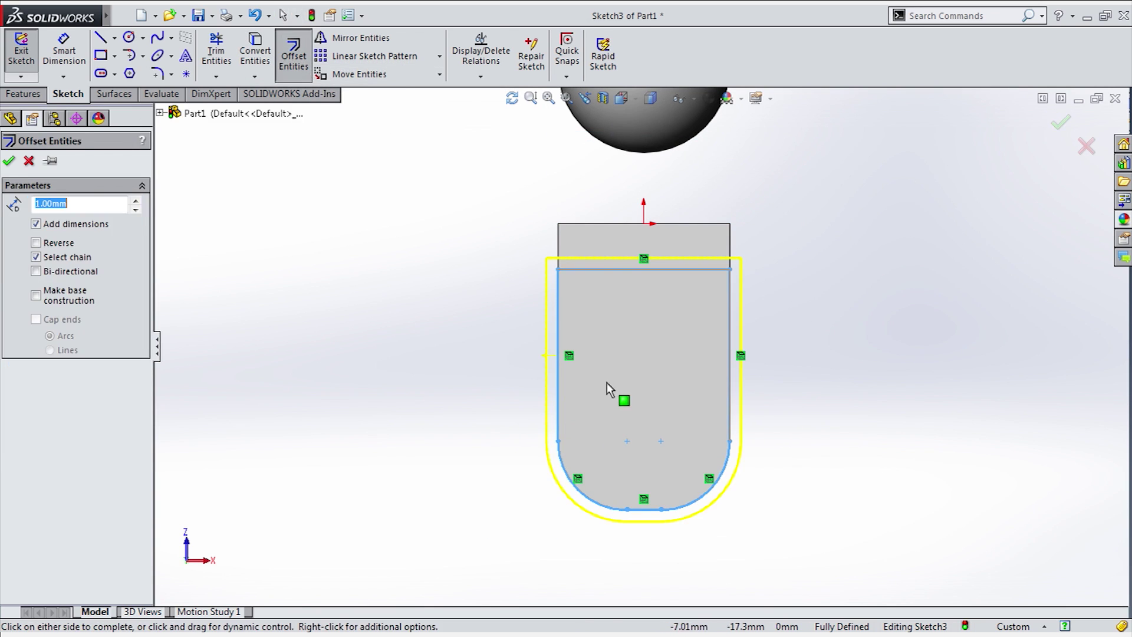
{"action": "left_click", "coordinate": [35, 243]}
{"action": "type", "text": ".5"}
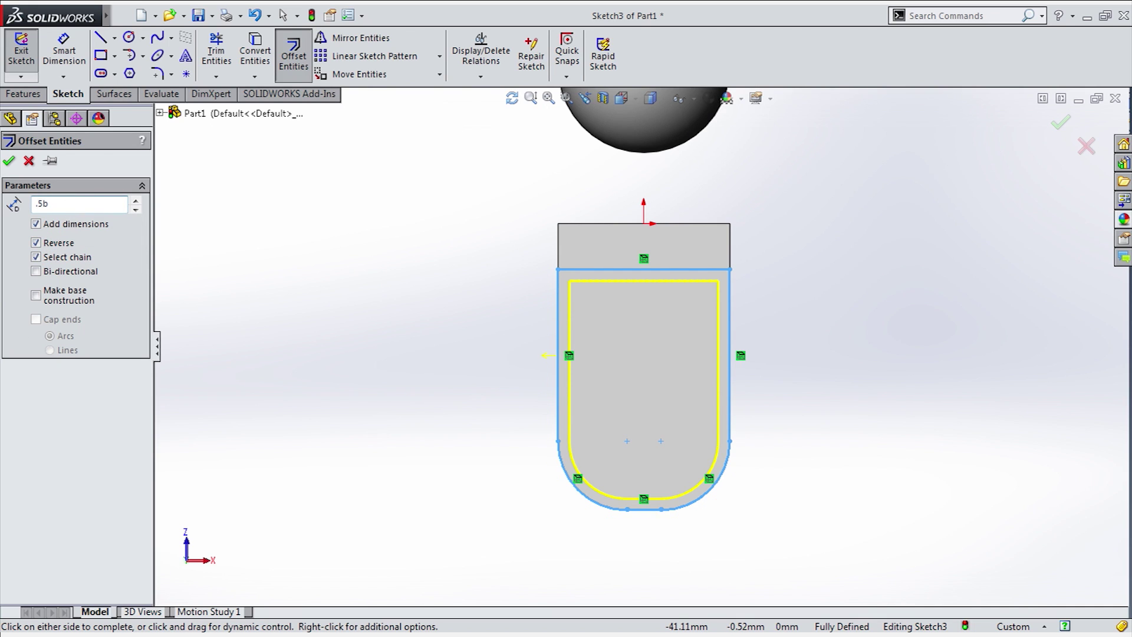
{"action": "key", "text": "Return"}
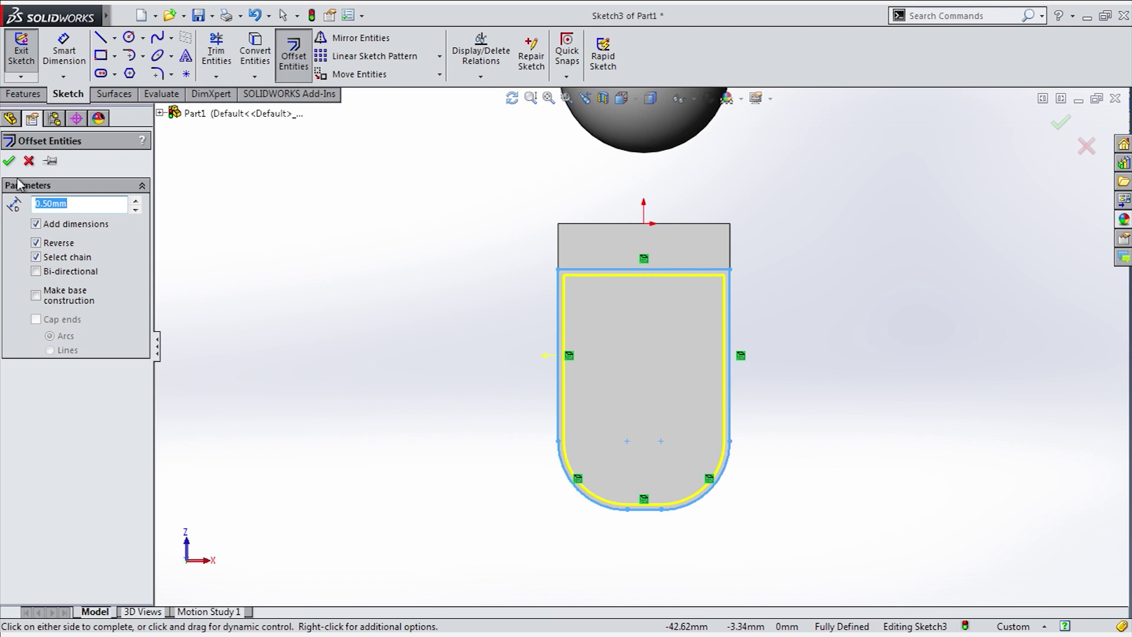
{"action": "left_click", "coordinate": [9, 161]}
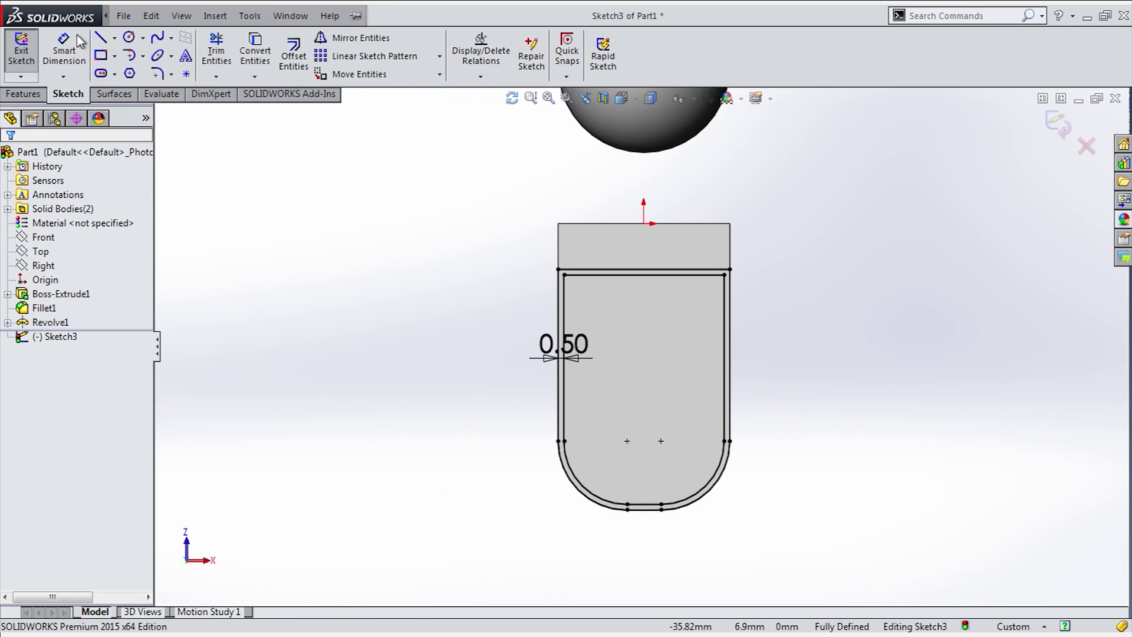
Draw a horizontal line across the outline and trim away the top edge above it.
{"action": "left_click", "coordinate": [100, 38]}
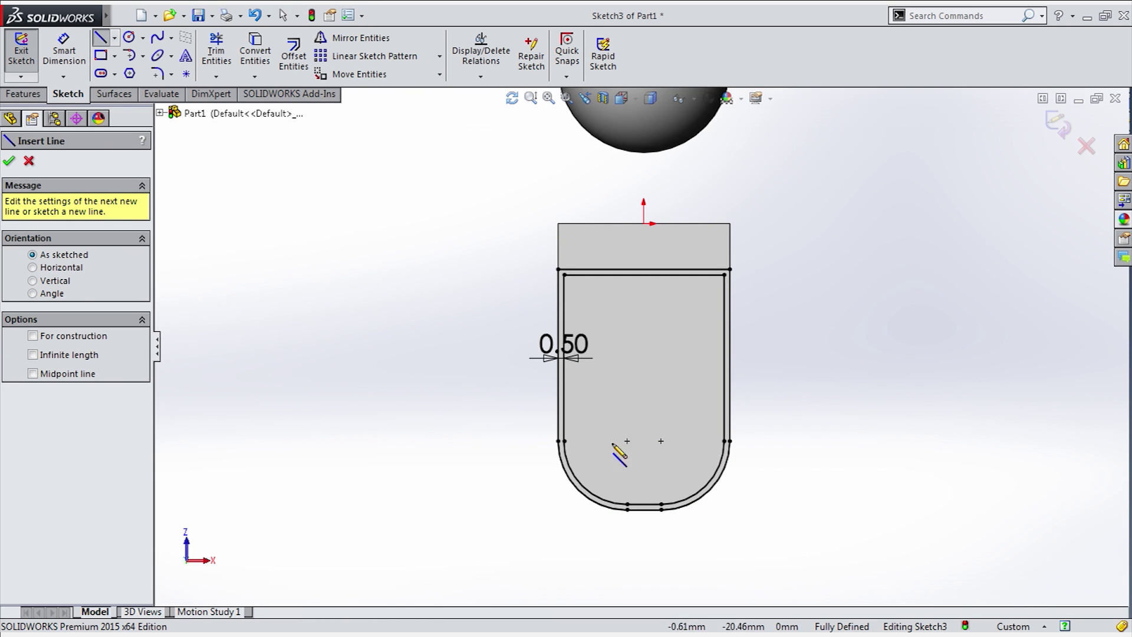
{"action": "scroll", "coordinate": [751, 294], "scroll_direction": "down", "scroll_amount": 2}
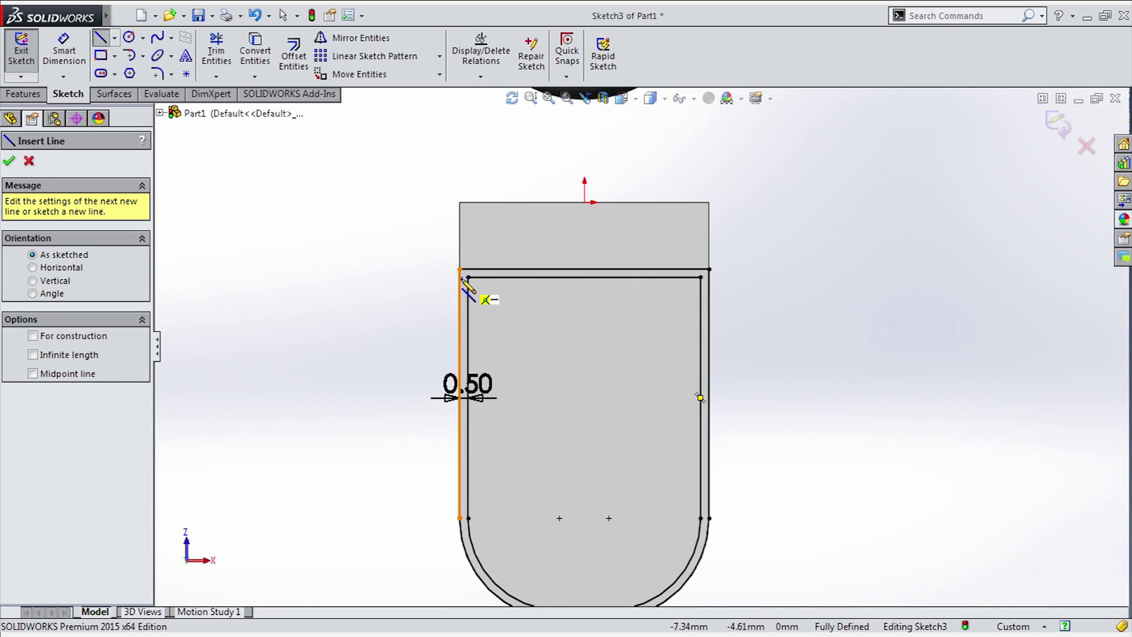
{"action": "left_click", "coordinate": [429, 292]}
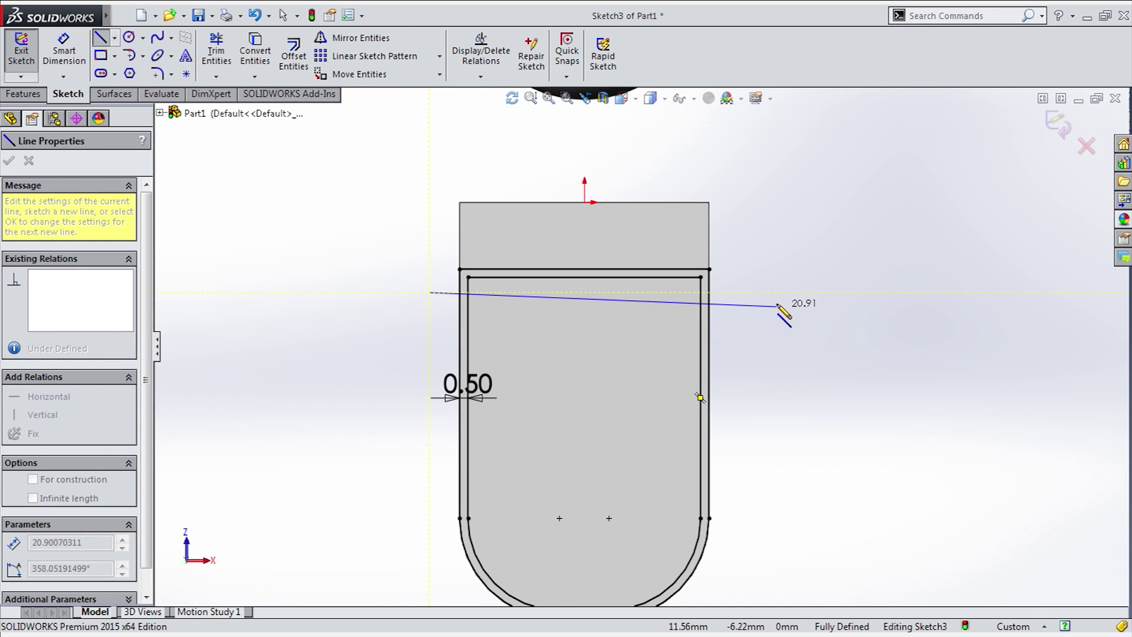
{"action": "left_click", "coordinate": [773, 291]}
{"action": "key", "text": "Escape"}
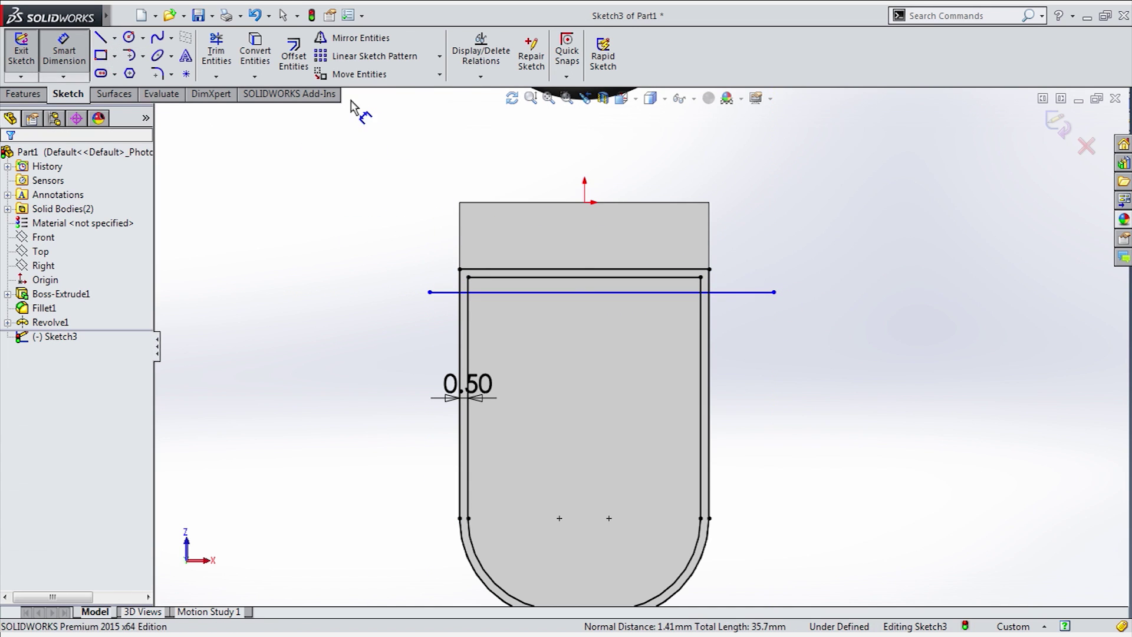
{"action": "left_click", "coordinate": [217, 59]}
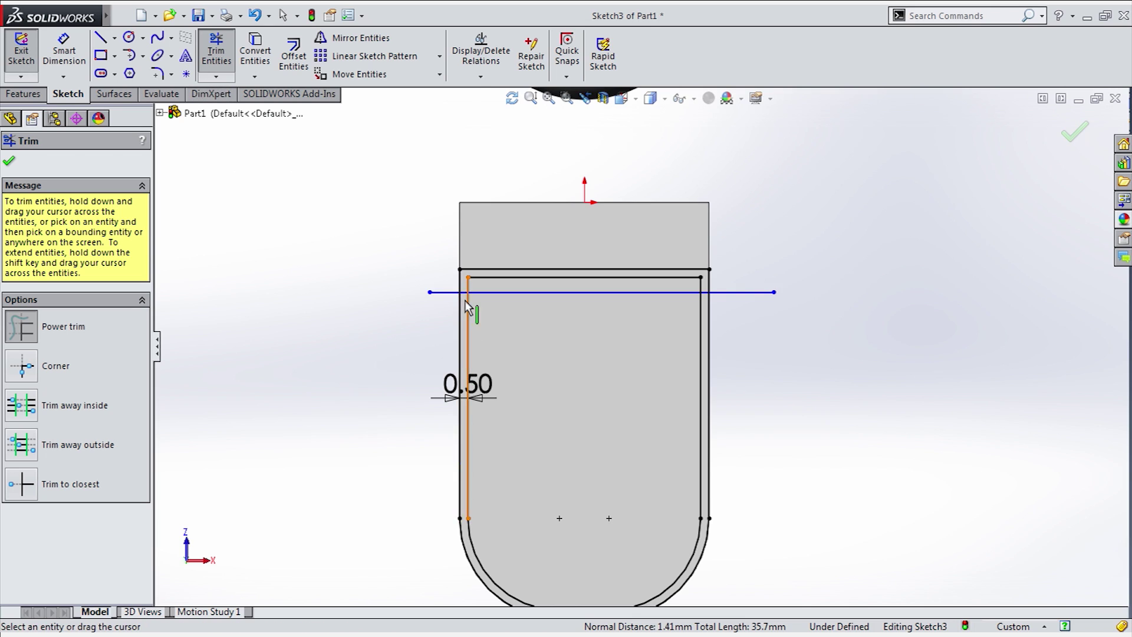
{"action": "left_click_drag", "start_coordinate": [510, 287], "coordinate": [560, 287]}
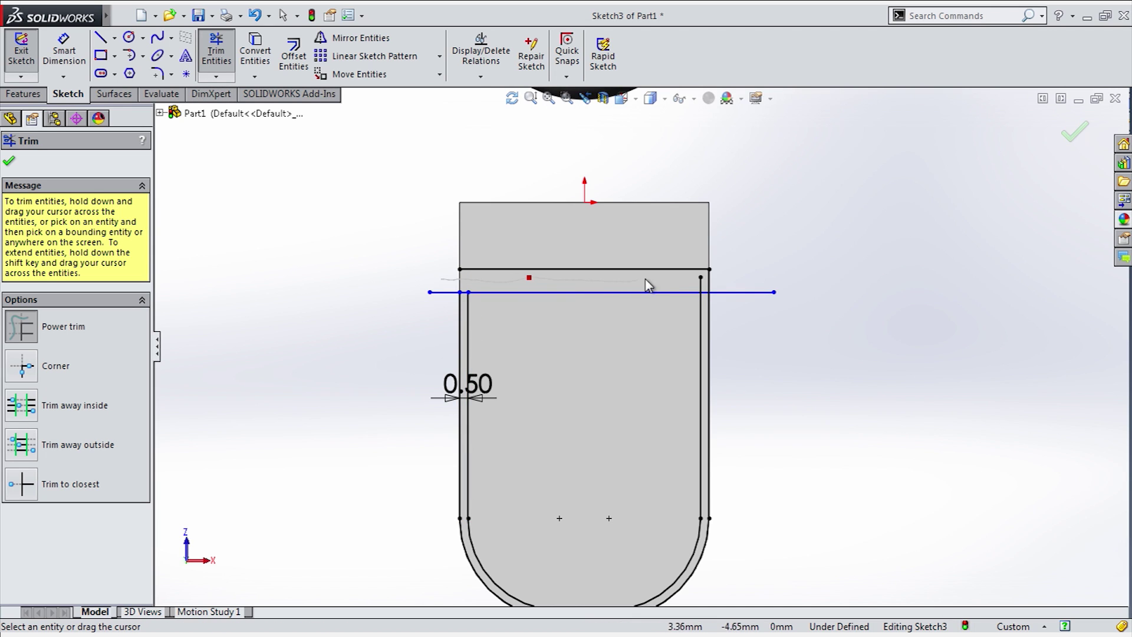
{"action": "left_click_drag", "start_coordinate": [695, 283], "coordinate": [690, 274]}
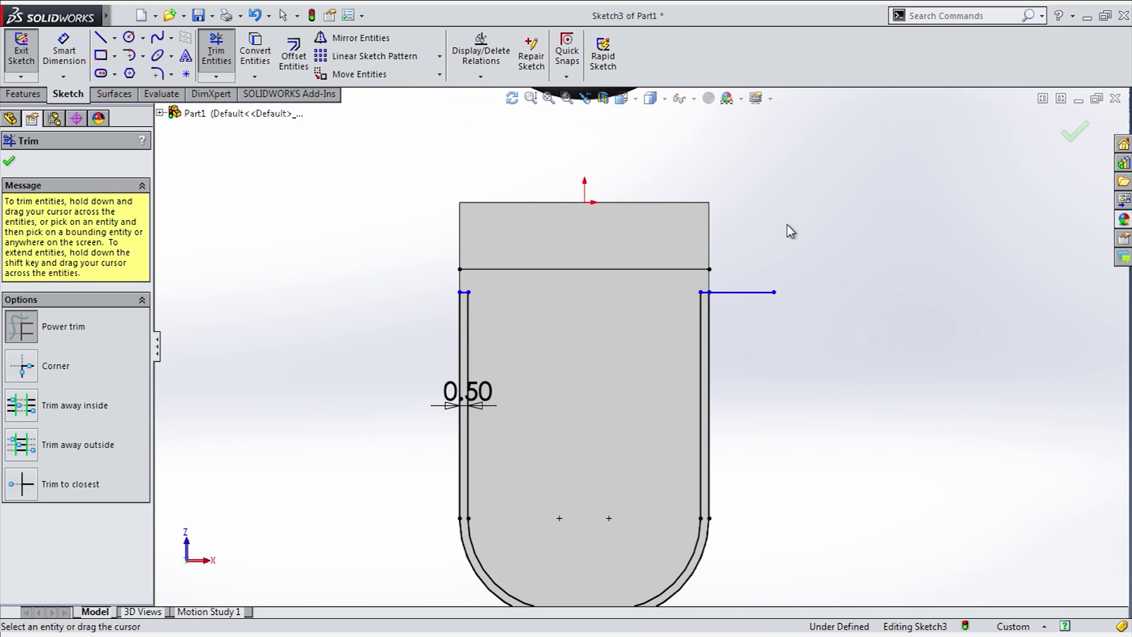
{"action": "key", "text": "Escape"}
Dimension the strip's ends 1 mm below the block's lower edge.
{"action": "scroll", "coordinate": [757, 323], "scroll_direction": "down", "scroll_amount": 3}
{"action": "left_click", "coordinate": [250, 310]}
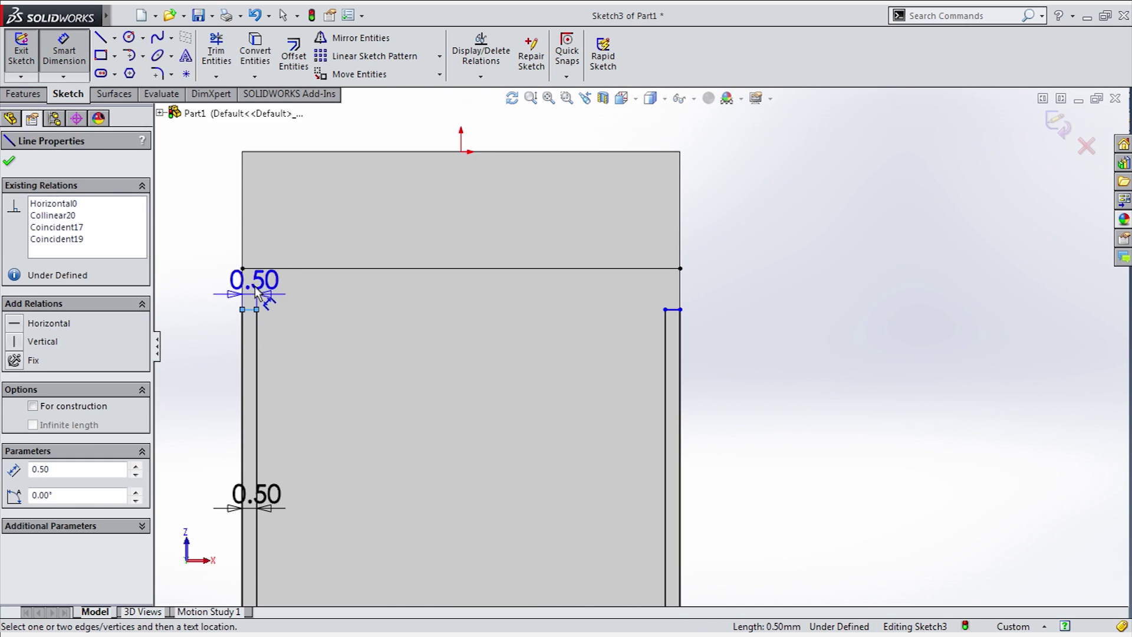
{"action": "left_click", "coordinate": [260, 269]}
{"action": "left_click", "coordinate": [206, 289]}
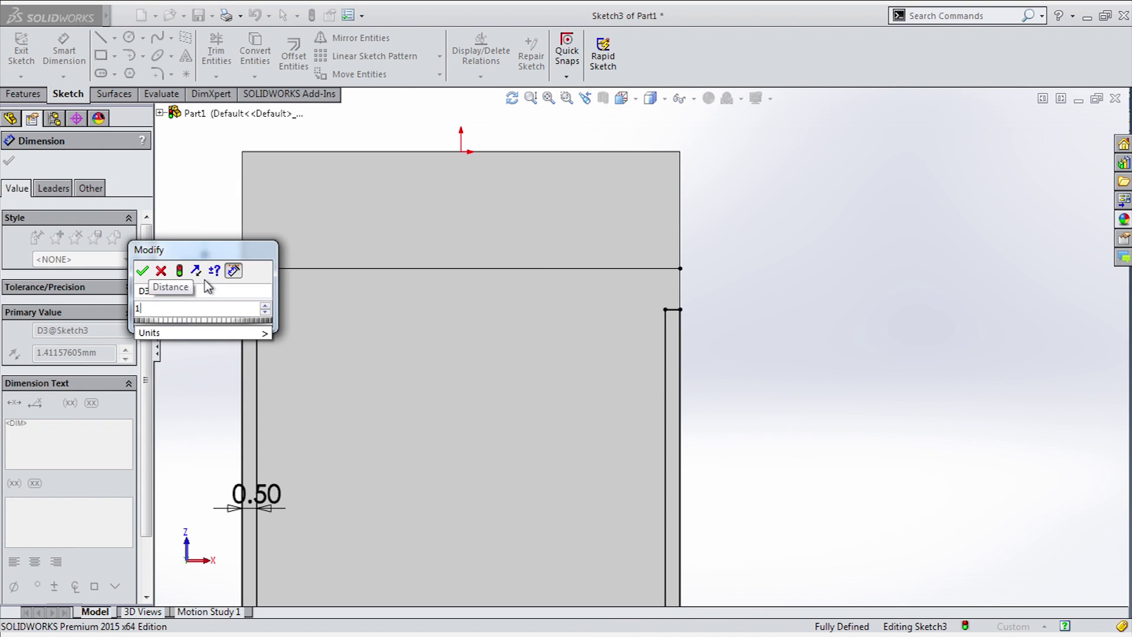
{"action": "type", "text": "1"}
{"action": "key", "text": "Return"}
{"action": "key", "text": "Escape"}
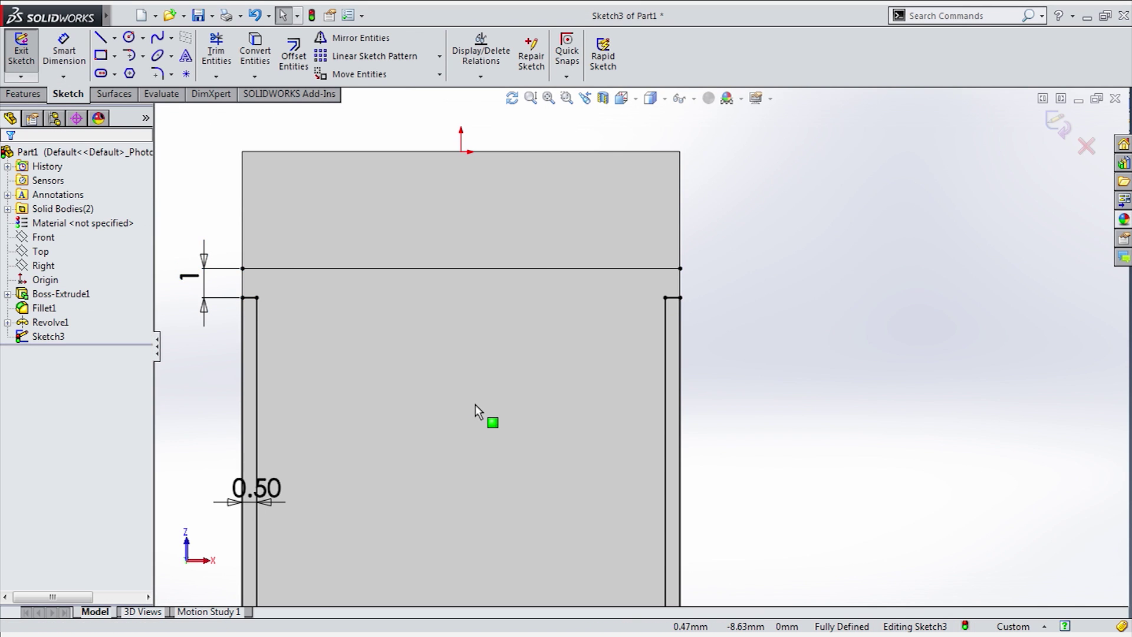
{"action": "scroll", "coordinate": [597, 476], "scroll_direction": "up", "scroll_amount": 5}
{"action": "middle_click_drag", "start_coordinate": [442, 423], "coordinate": [507, 407]}
Extrude the U-shaped strip Offset From Surface 0.2 mm from the inner face, without merging.
{"action": "left_click", "coordinate": [21, 53]}
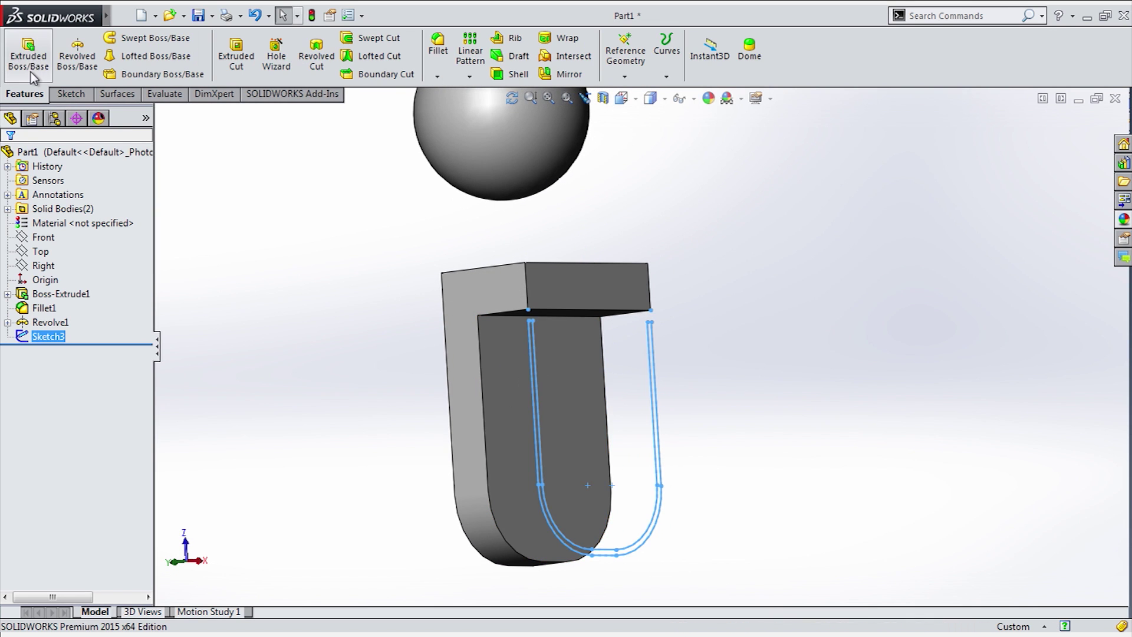
{"action": "left_click", "coordinate": [28, 56]}
{"action": "middle_click_drag", "start_coordinate": [587, 384], "coordinate": [430, 414]}
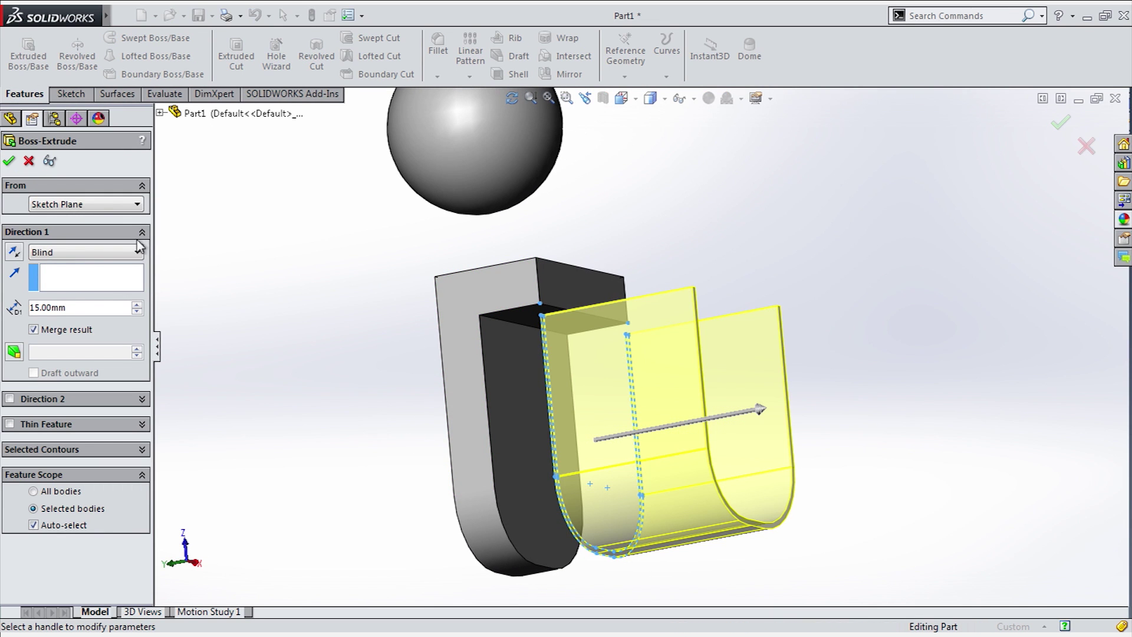
{"action": "left_click", "coordinate": [122, 252]}
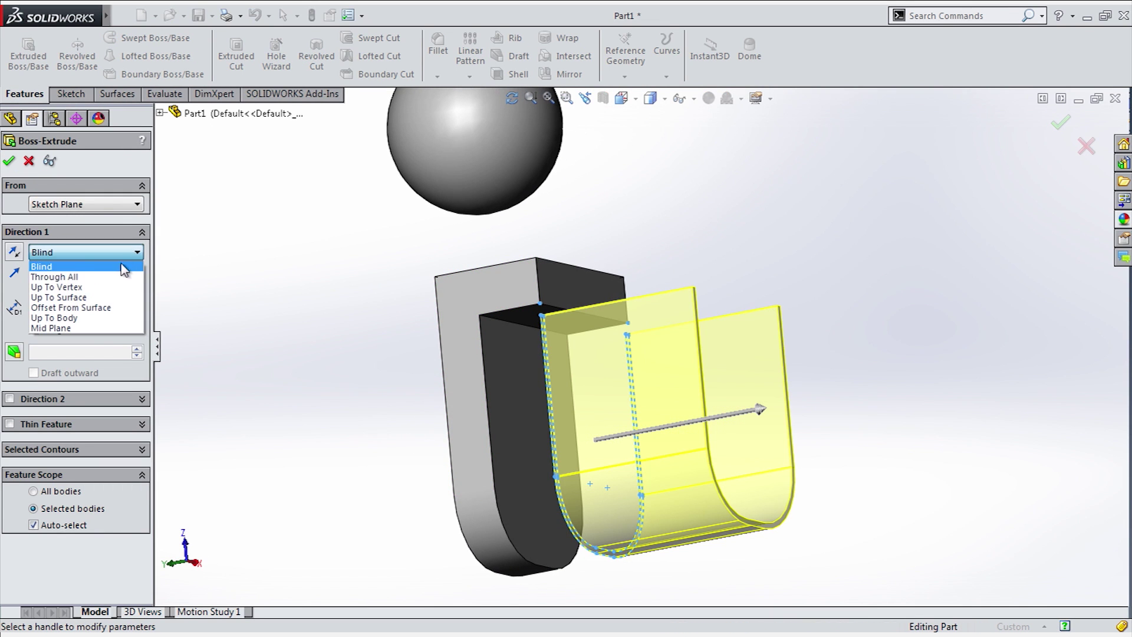
{"action": "left_click", "coordinate": [92, 307]}
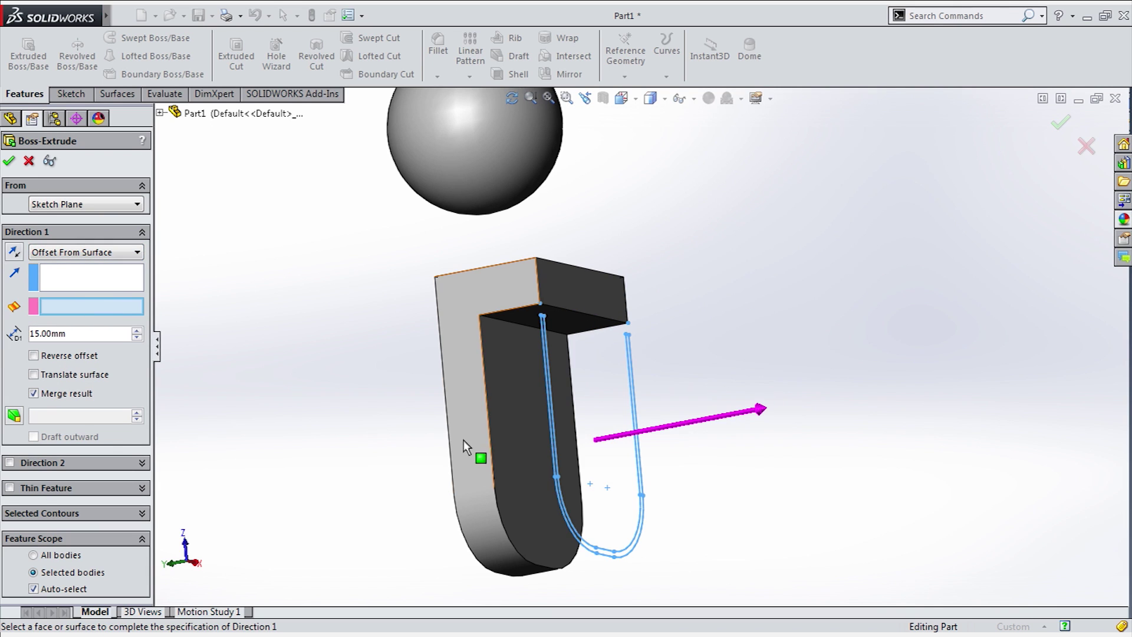
{"action": "left_click", "coordinate": [526, 436]}
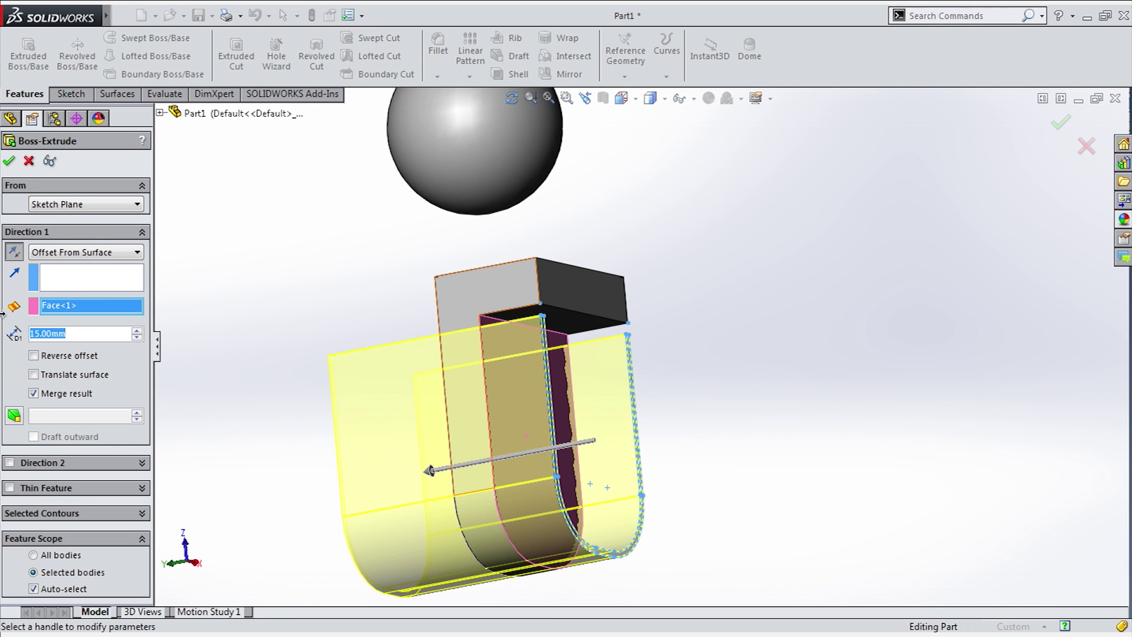
{"action": "type", "text": ".2"}
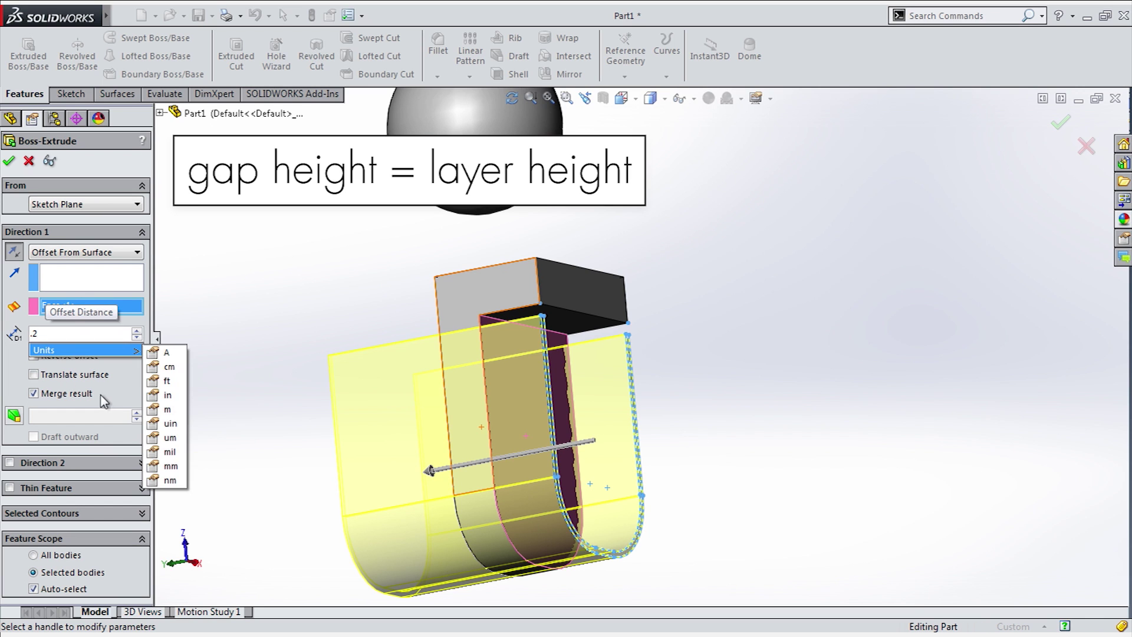
{"action": "left_click", "coordinate": [123, 391]}
{"action": "middle_click_drag", "start_coordinate": [258, 396], "coordinate": [448, 414]}
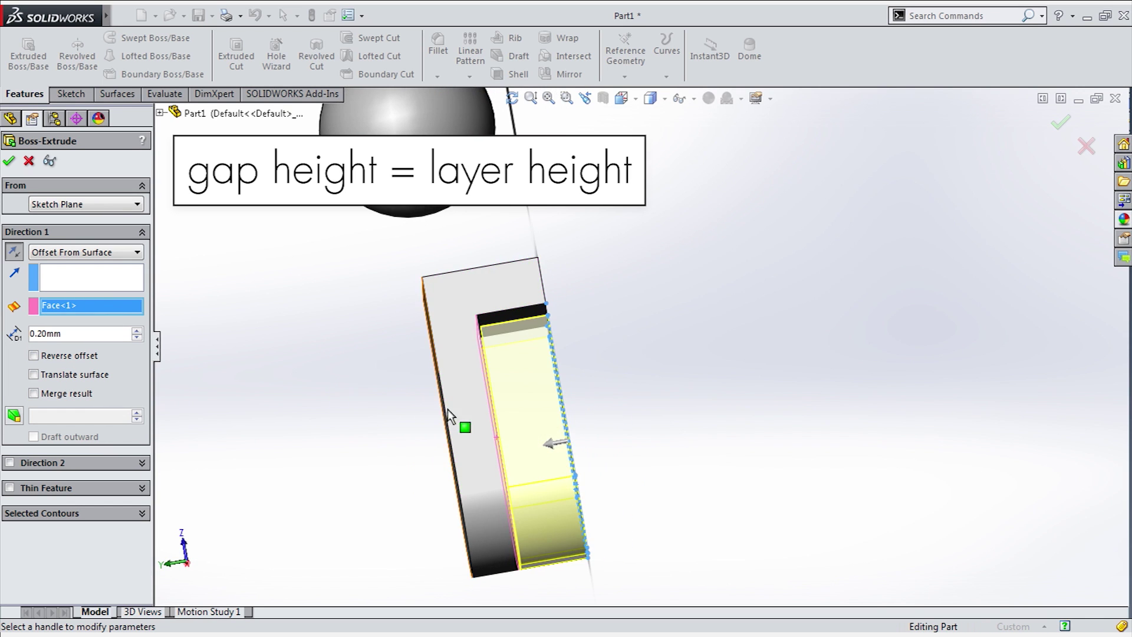
{"action": "scroll", "coordinate": [486, 315], "scroll_direction": "down", "scroll_amount": 5}
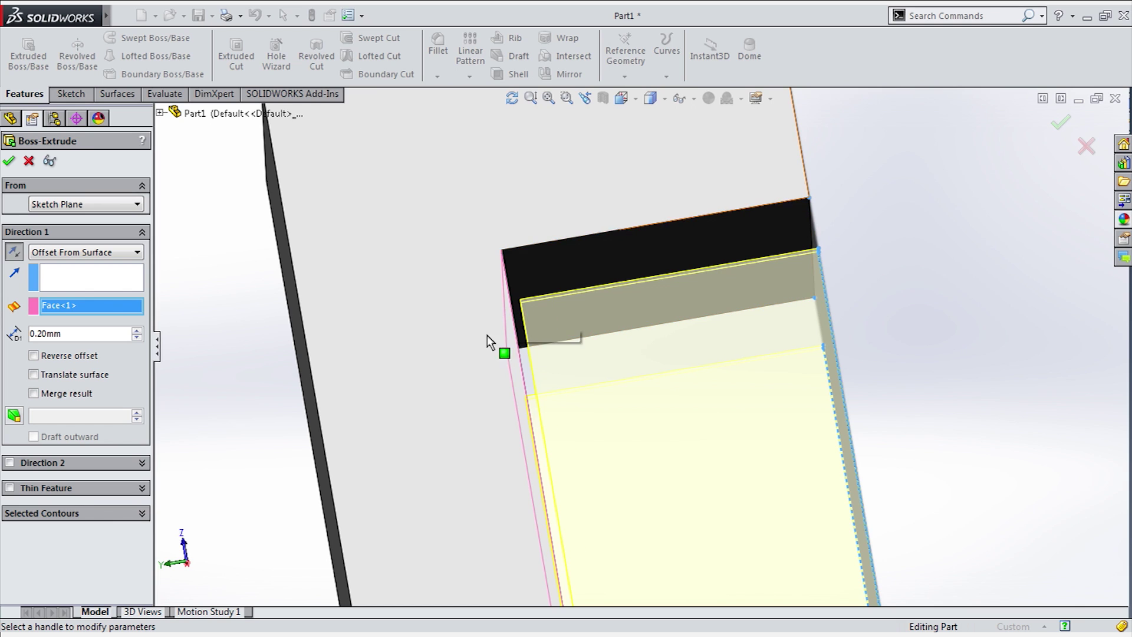
{"action": "scroll", "coordinate": [554, 387], "scroll_direction": "up", "scroll_amount": 2}
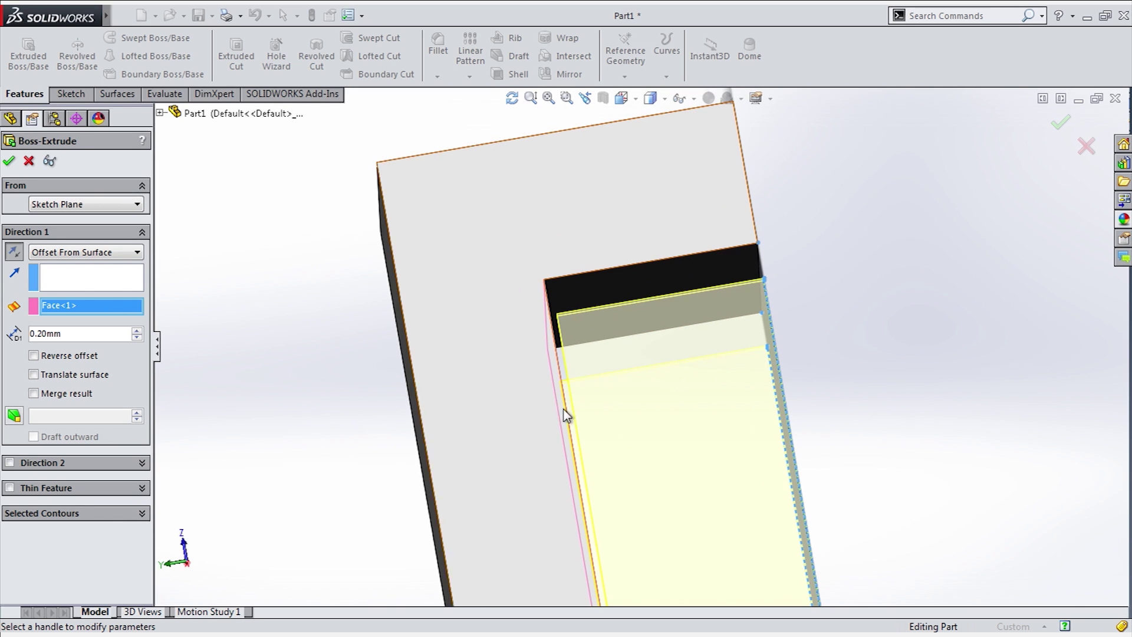
{"action": "scroll", "coordinate": [572, 328], "scroll_direction": "up", "scroll_amount": 2}
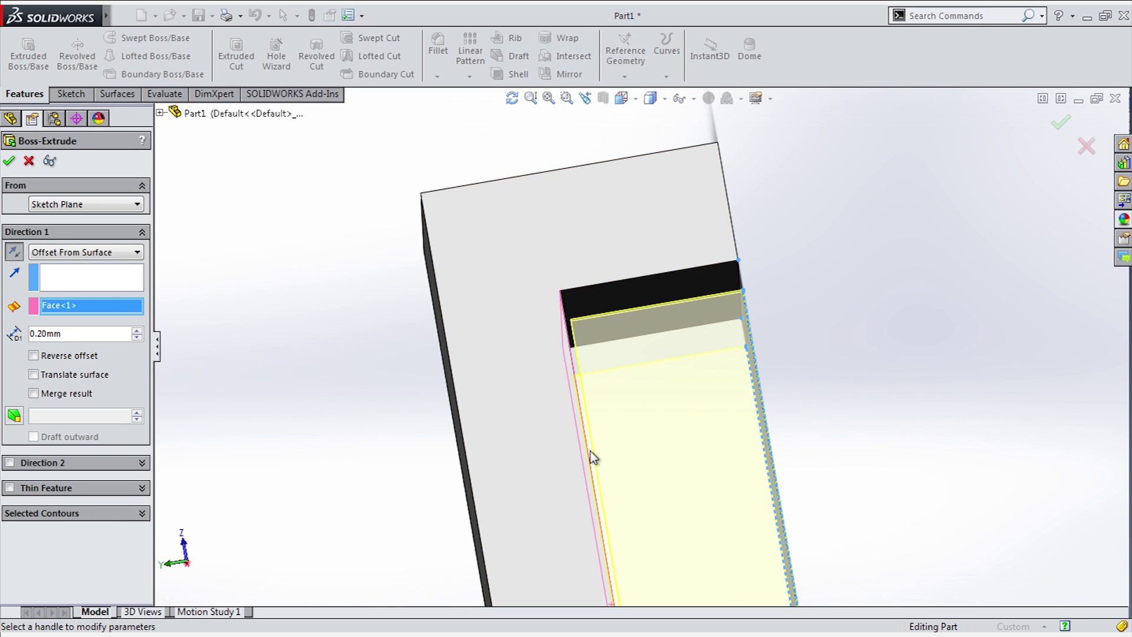
{"action": "middle_click_drag", "start_coordinate": [516, 465], "coordinate": [571, 427]}
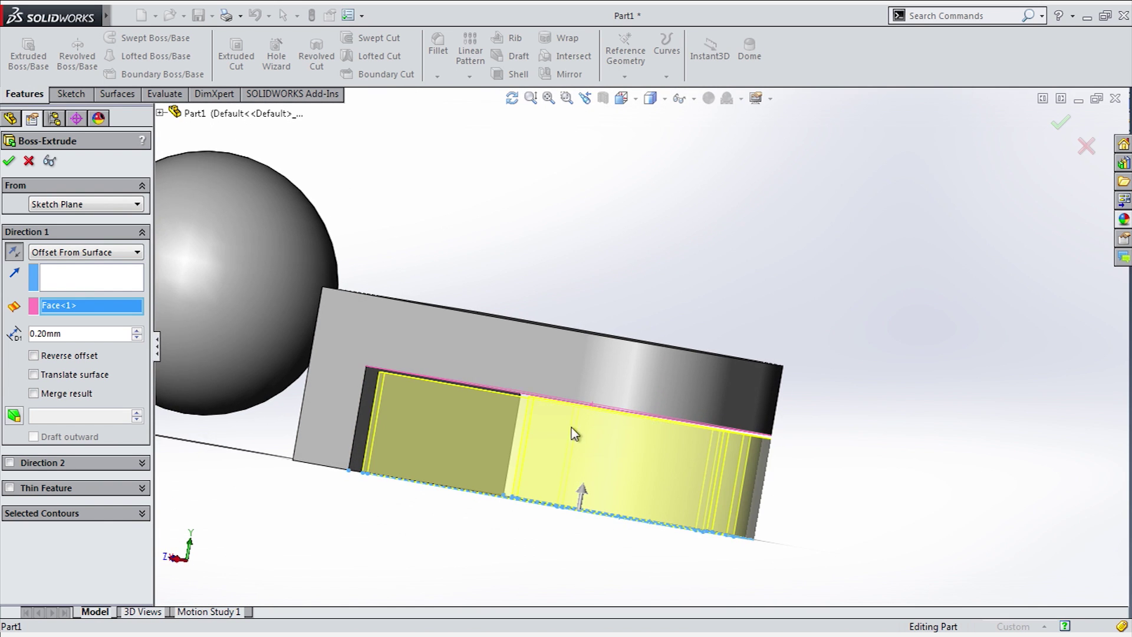
{"action": "scroll", "coordinate": [440, 377], "scroll_direction": "down", "scroll_amount": 3}
{"action": "scroll", "coordinate": [437, 374], "scroll_direction": "down", "scroll_amount": 1}
{"action": "scroll", "coordinate": [371, 358], "scroll_direction": "down", "scroll_amount": 2}
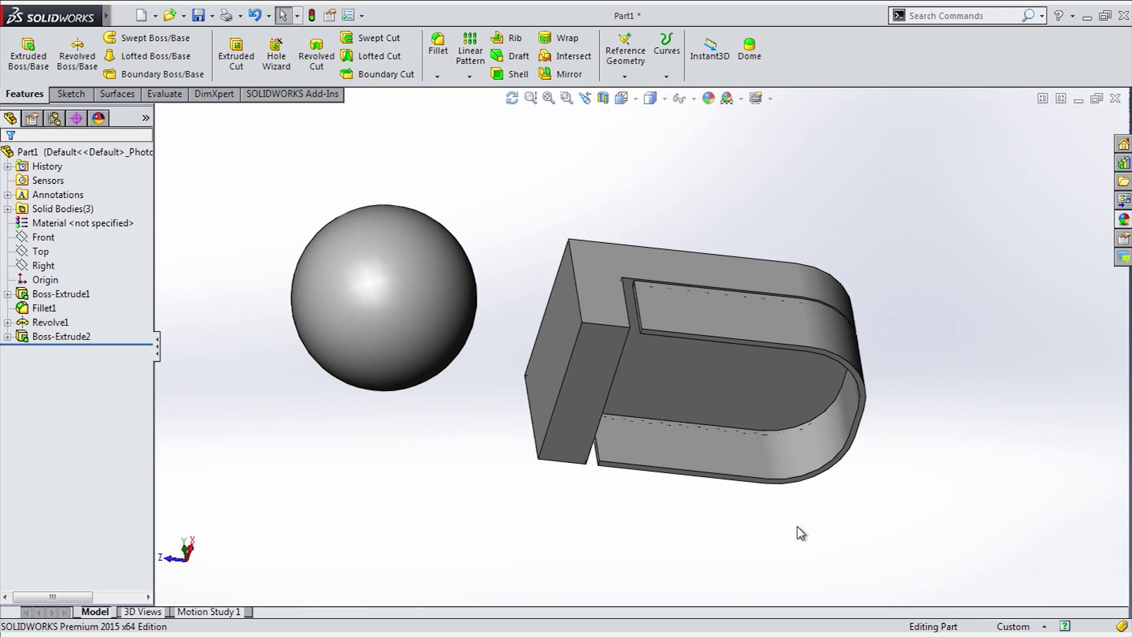
{"action": "middle_click_drag", "start_coordinate": [881, 532], "coordinate": [801, 350]}
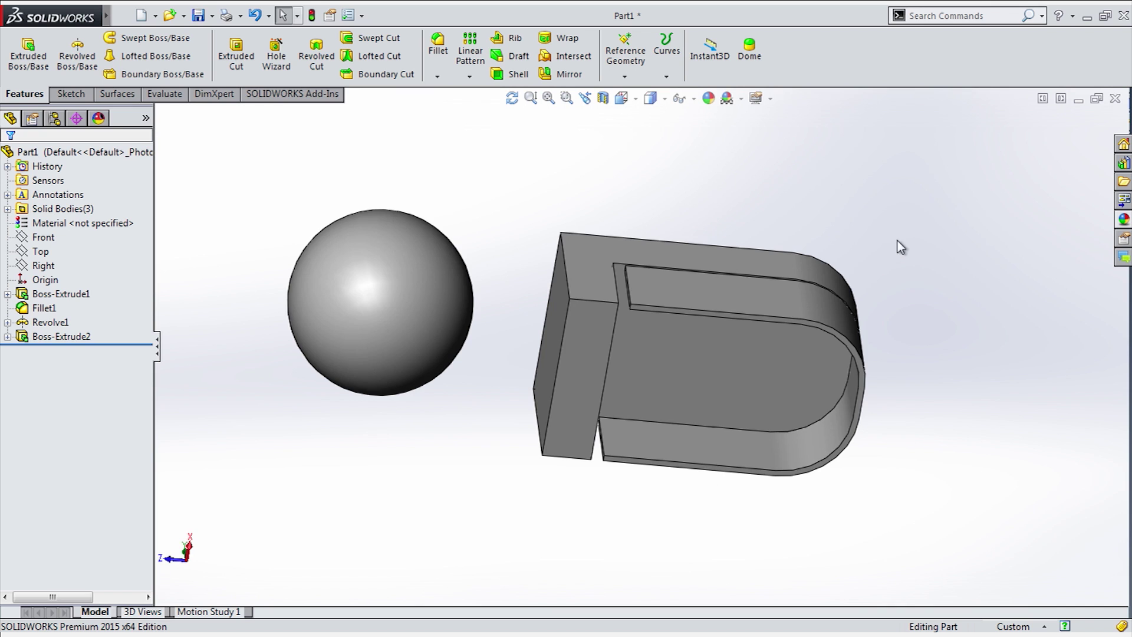
{"action": "middle_click_drag", "start_coordinate": [897, 241], "coordinate": [571, 346]}
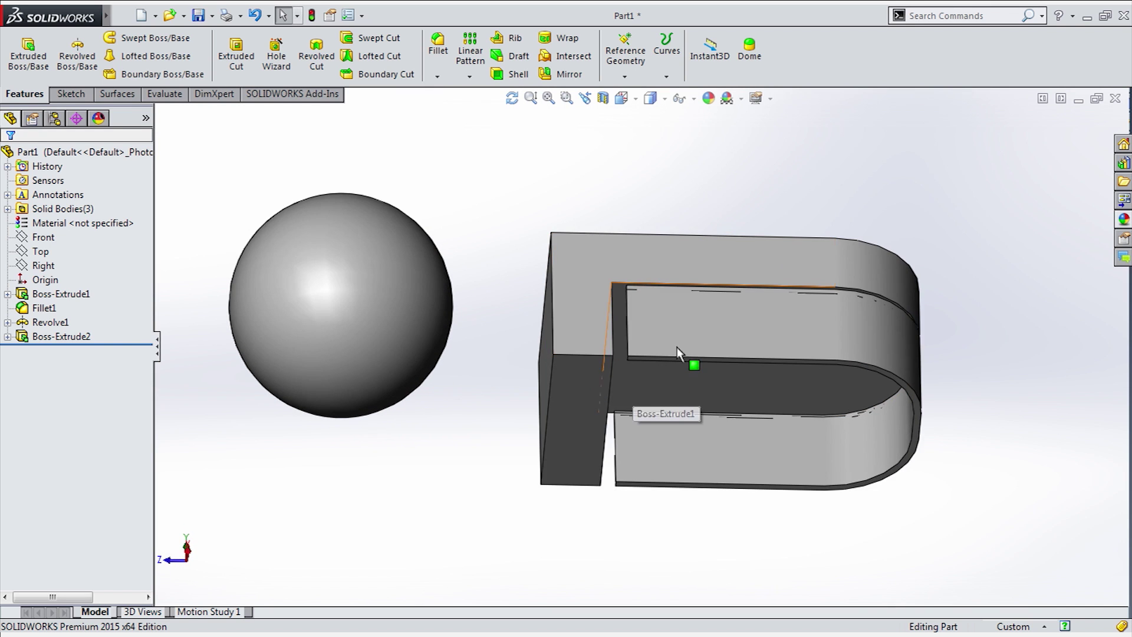
{"action": "scroll", "coordinate": [707, 331], "scroll_direction": "up", "scroll_amount": 5}
{"action": "middle_click_drag", "start_coordinate": [740, 391], "coordinate": [723, 356]}
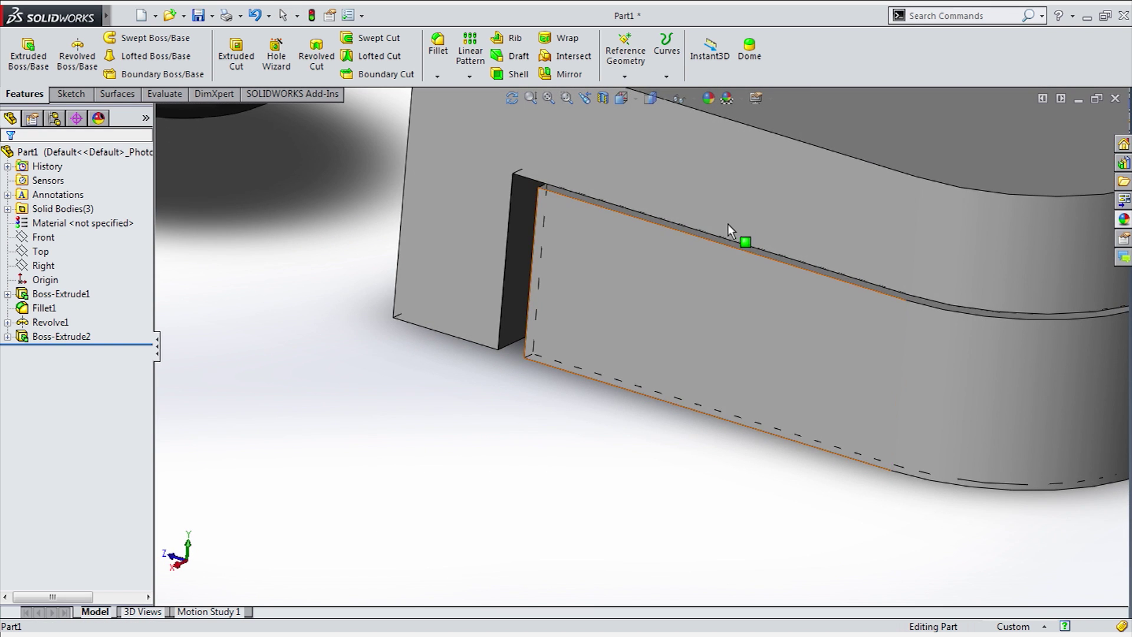
{"action": "scroll", "coordinate": [728, 224], "scroll_direction": "up", "scroll_amount": 2}
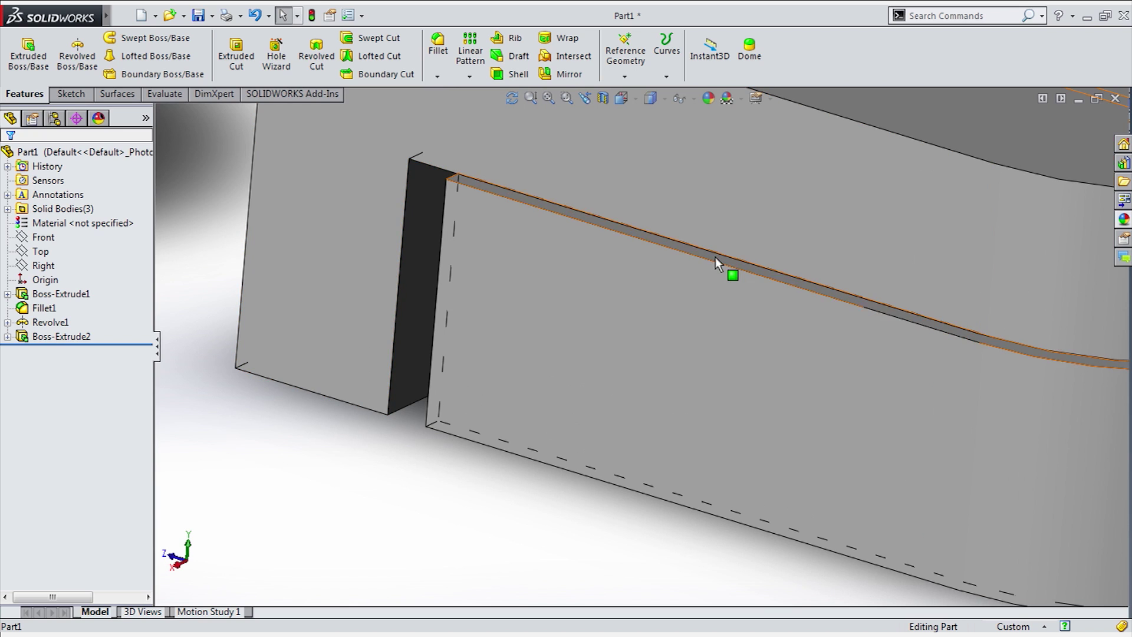
{"action": "left_click", "coordinate": [716, 257]}
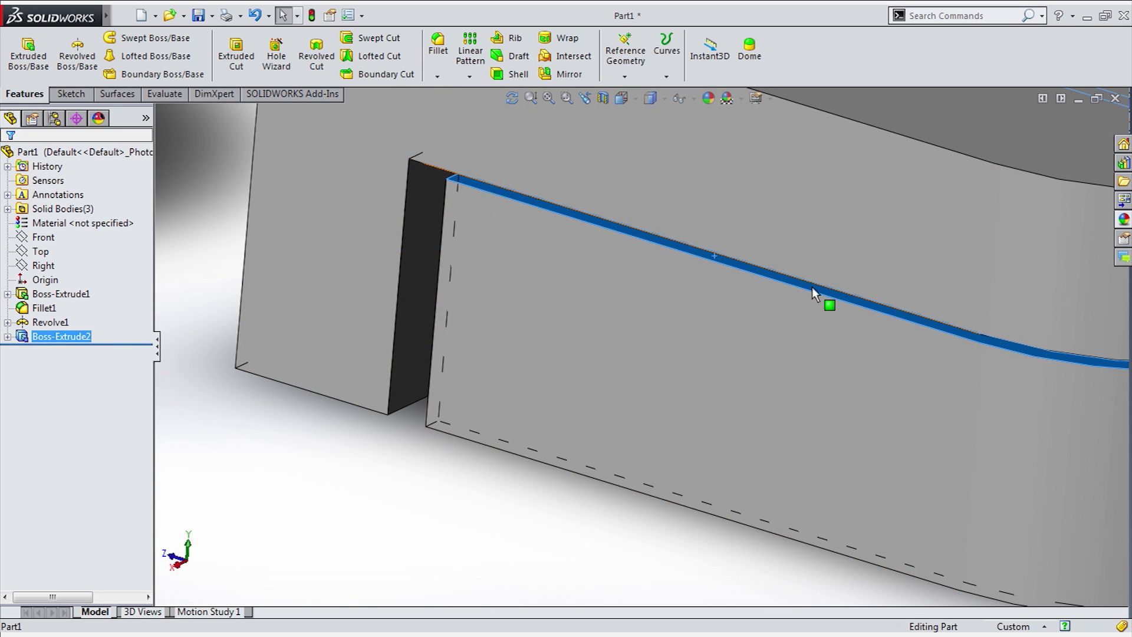
{"action": "left_click", "coordinate": [874, 241]}
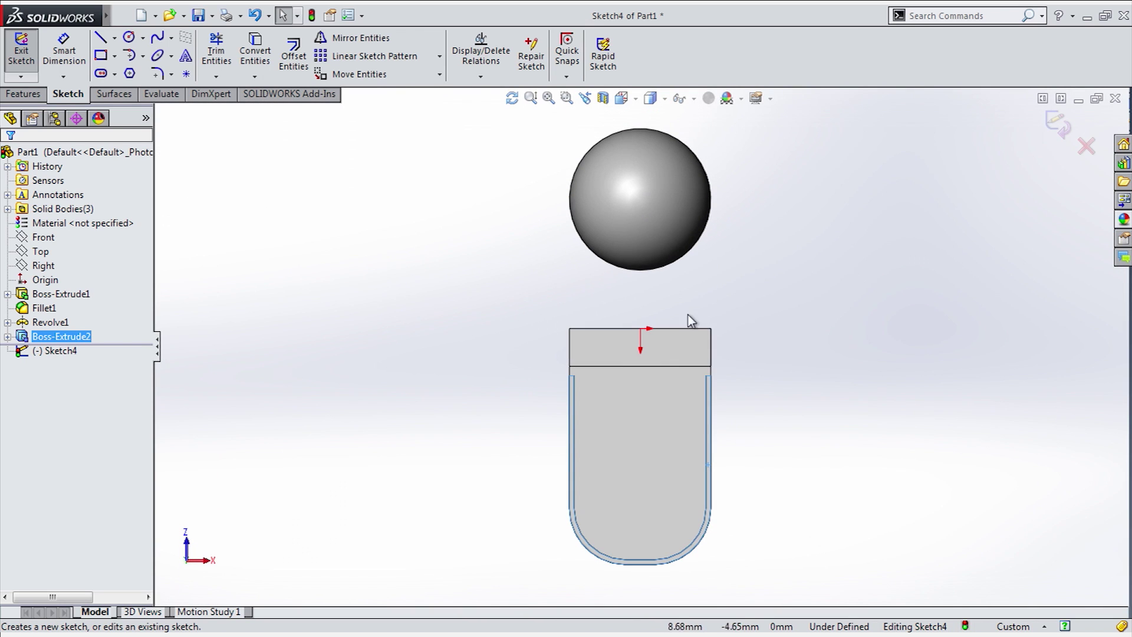
Convert the support body's edges into the sketch and cap the outline's top with a straight line.
{"action": "scroll", "coordinate": [619, 470], "scroll_direction": "up", "scroll_amount": 2}
{"action": "scroll", "coordinate": [649, 353], "scroll_direction": "down", "scroll_amount": 5}
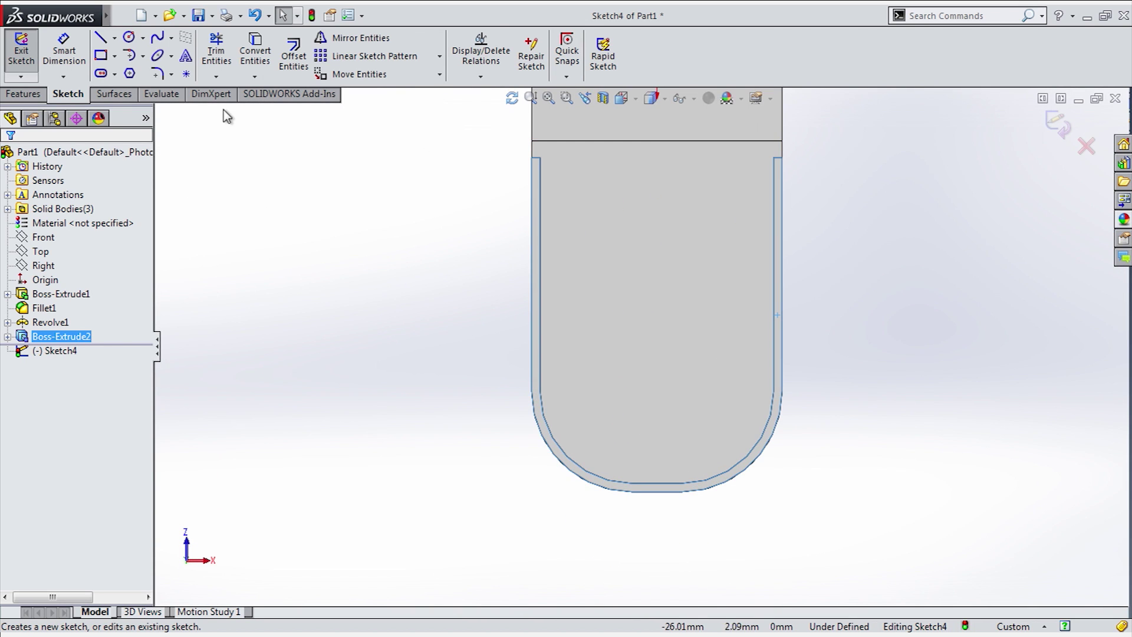
{"action": "left_click", "coordinate": [255, 54]}
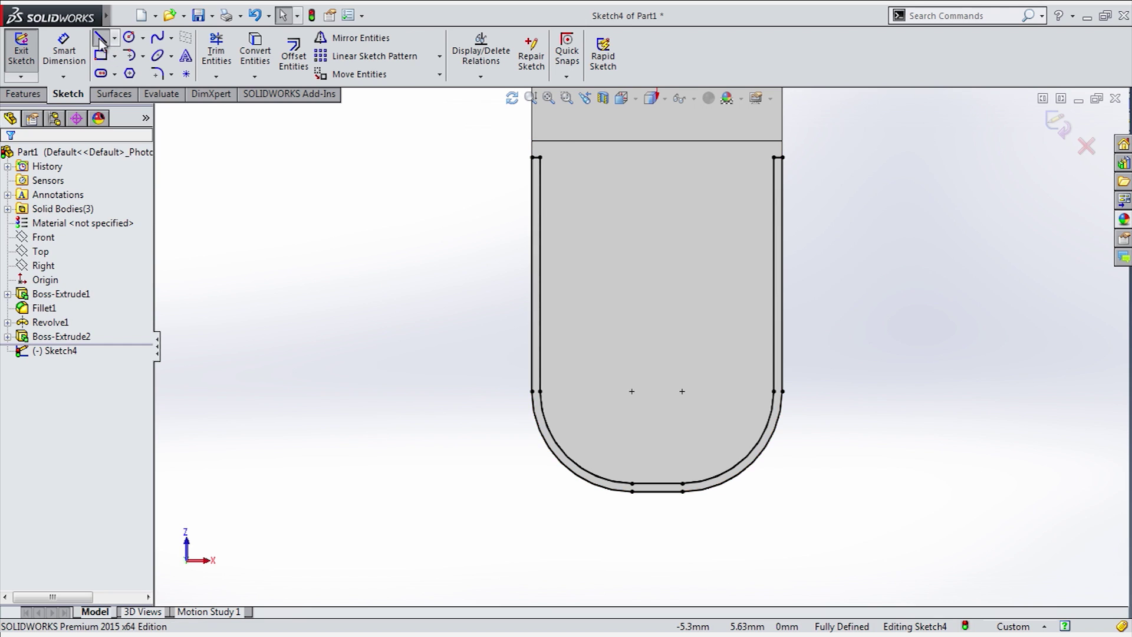
{"action": "left_click", "coordinate": [102, 42]}
{"action": "left_click", "coordinate": [540, 157]}
{"action": "left_click", "coordinate": [774, 157]}
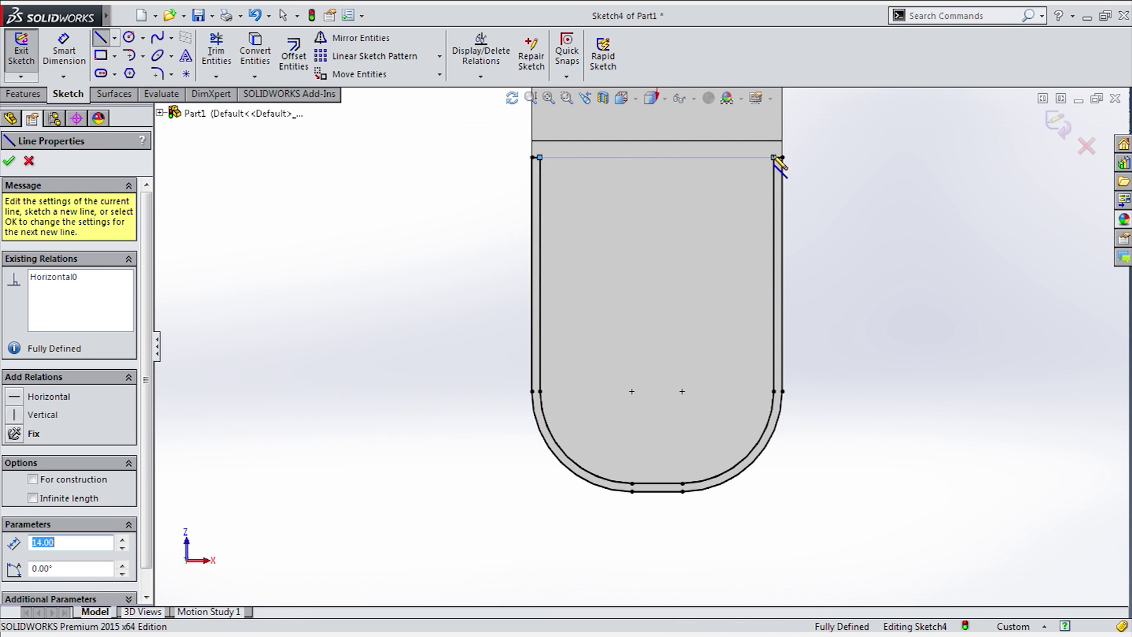
Power-trim the outline's inner edge segments, exit the sketch and orbit to an angled view.
{"action": "left_click", "coordinate": [216, 51]}
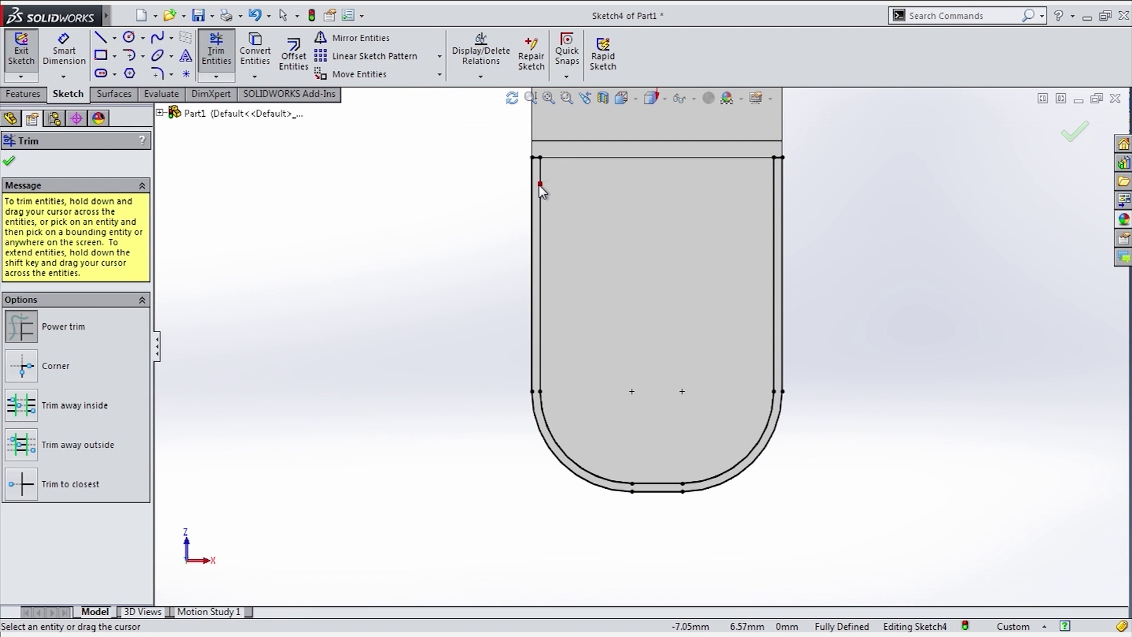
{"action": "left_click_drag", "start_coordinate": [760, 190], "coordinate": [775, 193]}
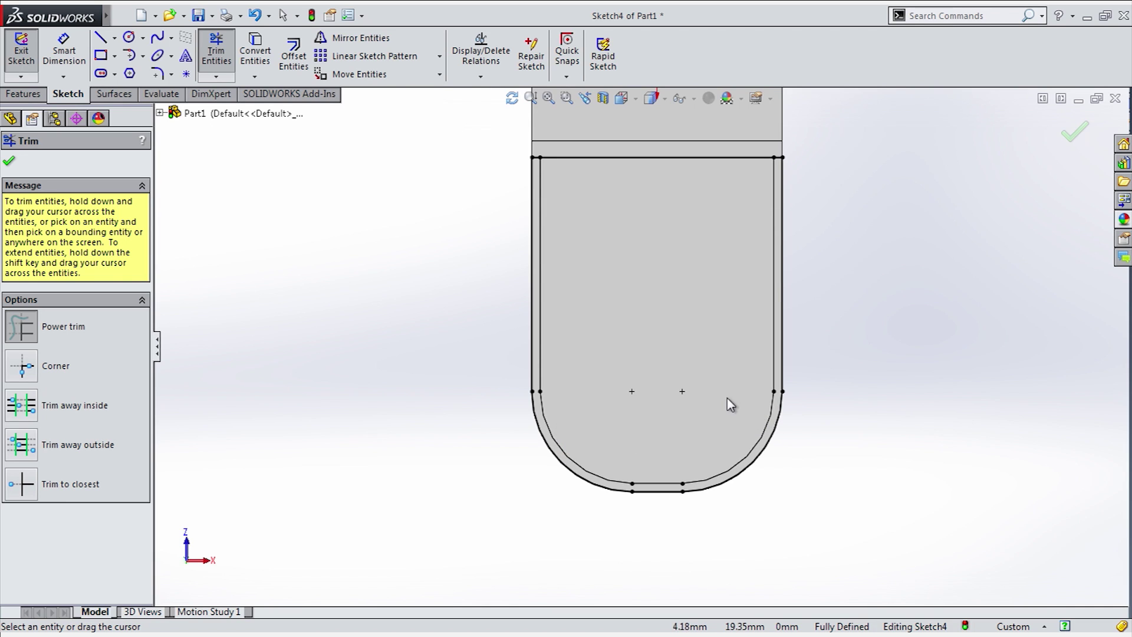
{"action": "left_click", "coordinate": [21, 53]}
{"action": "mouse_move", "coordinate": [449, 242]}
{"action": "middle_mouse_down"}
{"action": "mouse_move", "coordinate": [498, 253]}
{"action": "mouse_move", "coordinate": [519, 277]}
{"action": "middle_mouse_up"}
{"action": "left_click", "coordinate": [28, 53]}
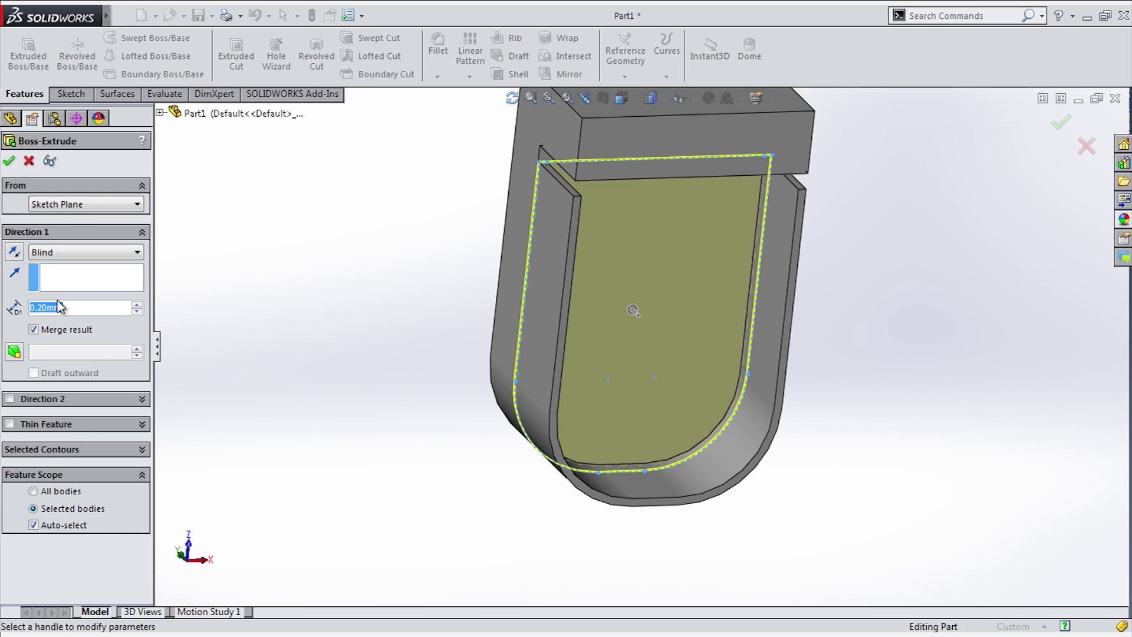
Extrude Sketch4 1.00 mm in the reversed direction as a thin plate over the support strip.
{"action": "type", "text": "1"}
{"action": "key", "text": "Return"}
{"action": "middle_click_drag", "start_coordinate": [351, 263], "coordinate": [437, 253]}
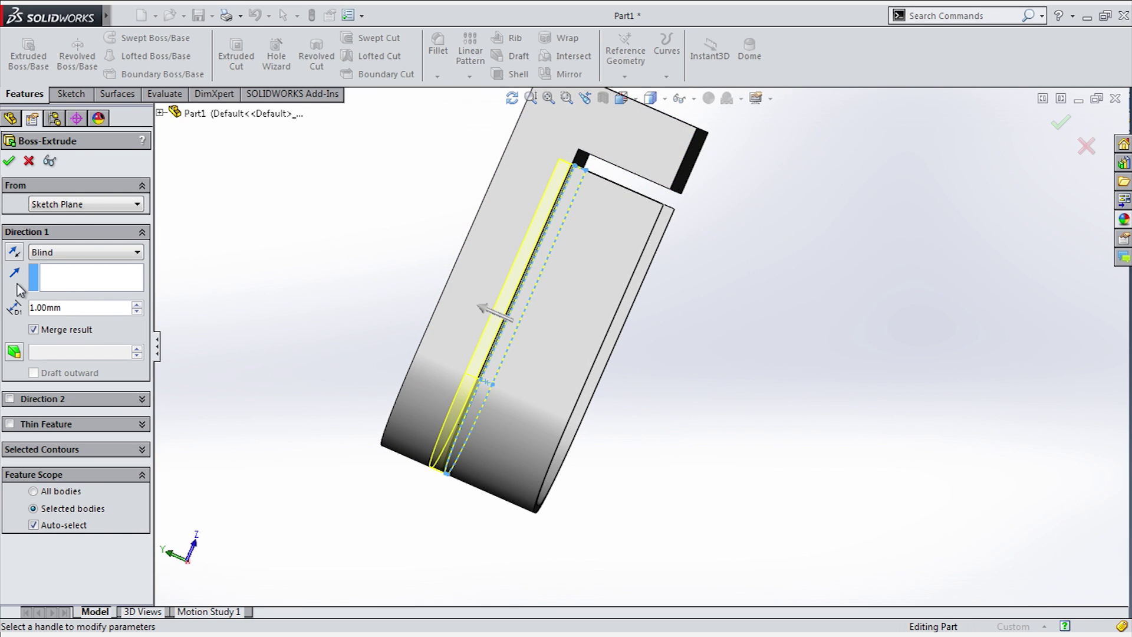
{"action": "left_click", "coordinate": [14, 251]}
{"action": "scroll", "coordinate": [403, 290], "scroll_direction": "down", "scroll_amount": 4}
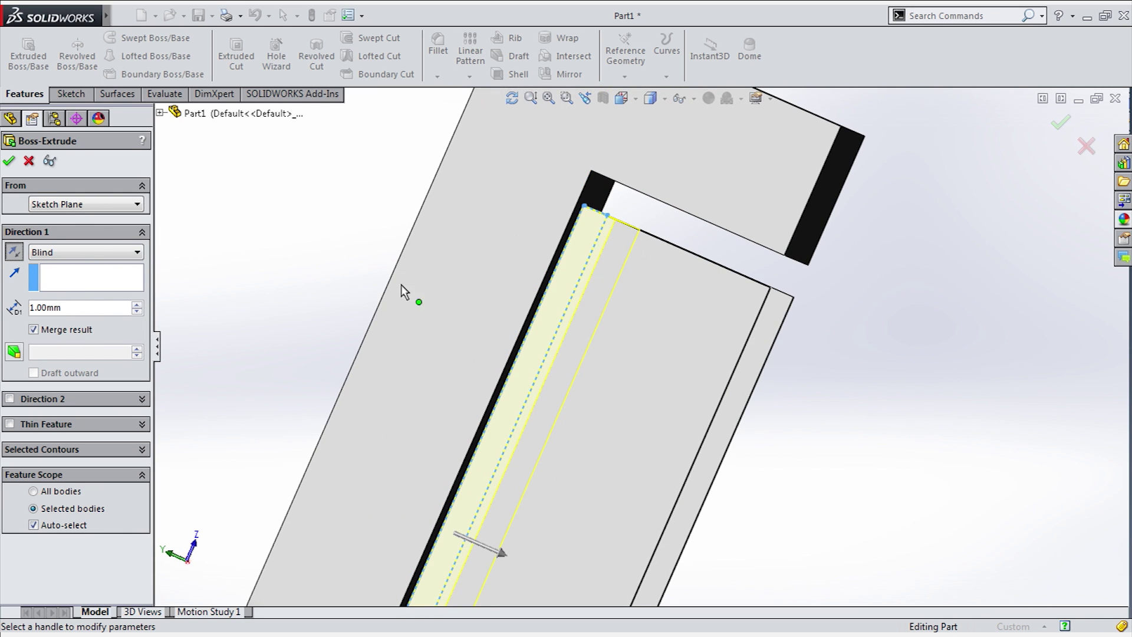
{"action": "left_click", "coordinate": [8, 160]}
{"action": "middle_click_drag", "start_coordinate": [715, 400], "coordinate": [646, 380]}
{"action": "scroll", "coordinate": [646, 380], "scroll_direction": "up", "scroll_amount": 3}
{"action": "middle_click_drag", "start_coordinate": [657, 339], "coordinate": [613, 307]}
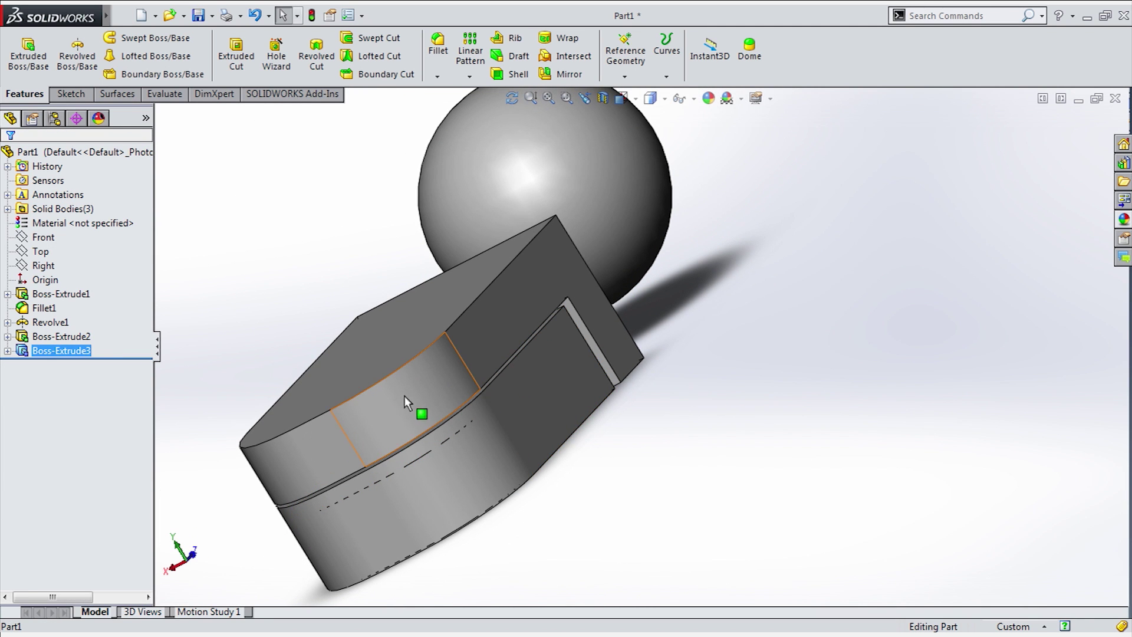
{"action": "middle_click_drag", "start_coordinate": [447, 345], "coordinate": [682, 352]}
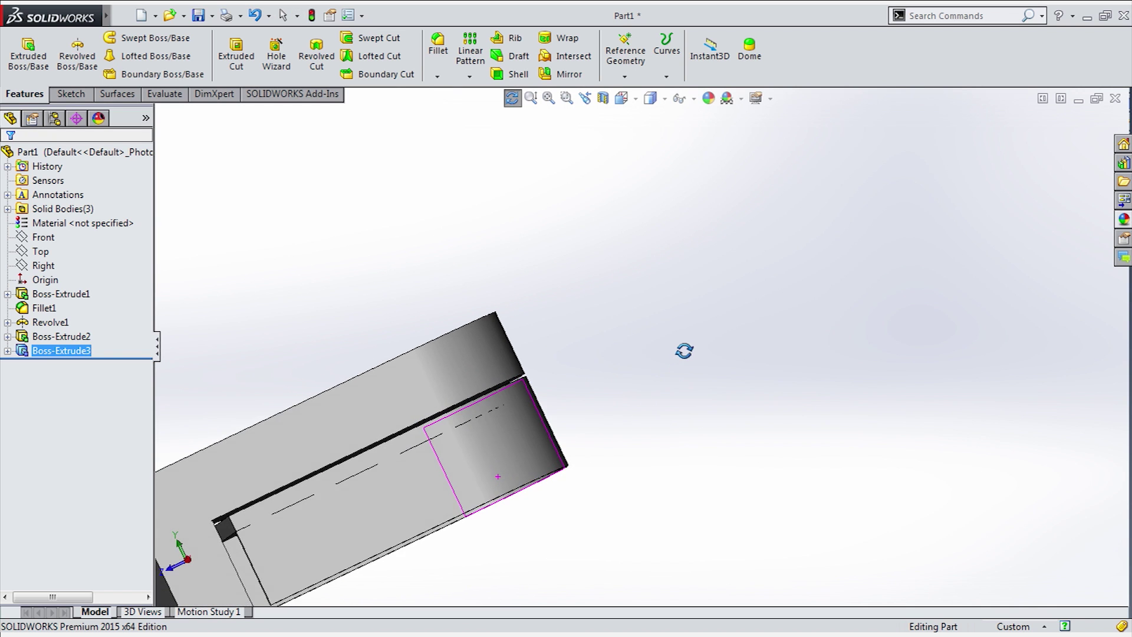
{"action": "scroll", "coordinate": [642, 389], "scroll_direction": "up", "scroll_amount": 5}
{"action": "middle_click_drag", "start_coordinate": [450, 384], "coordinate": [461, 320]}
{"action": "scroll", "coordinate": [561, 373], "scroll_direction": "up", "scroll_amount": 5}
{"action": "scroll", "coordinate": [461, 320], "scroll_direction": "down", "scroll_amount": 3}
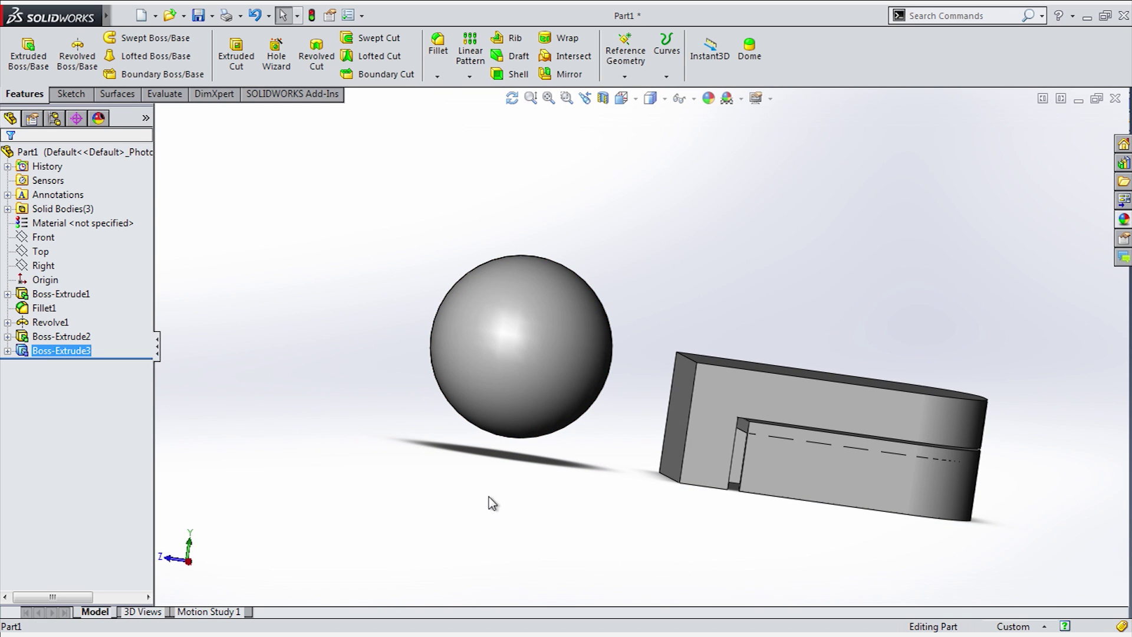
{"action": "middle_click_drag", "start_coordinate": [482, 489], "coordinate": [468, 467]}
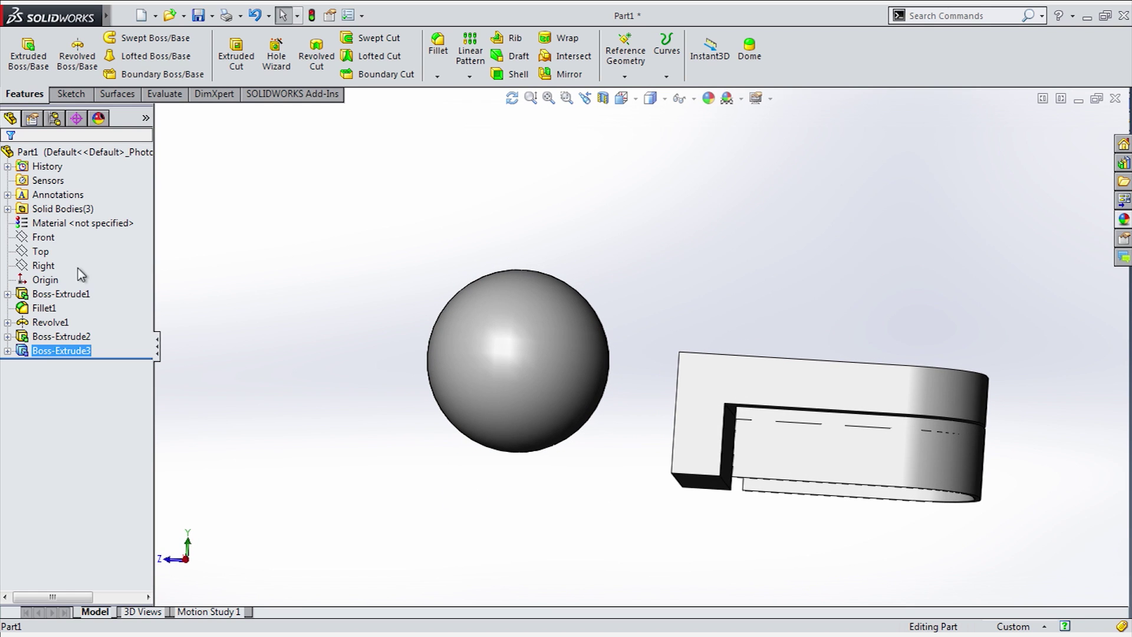
{"action": "left_click", "coordinate": [48, 267]}
Start a sketch on the Right plane and convert the sphere's face into sketch geometry.
{"action": "left_click", "coordinate": [36, 253]}
{"action": "left_click", "coordinate": [26, 239]}
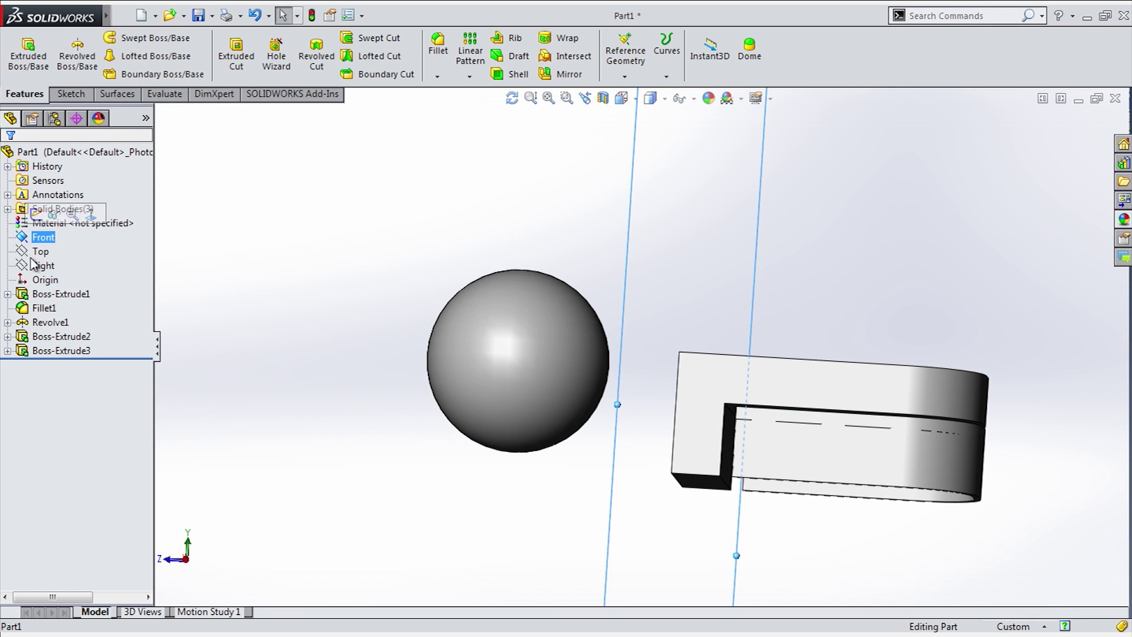
{"action": "left_click", "coordinate": [33, 264]}
{"action": "left_click", "coordinate": [41, 240]}
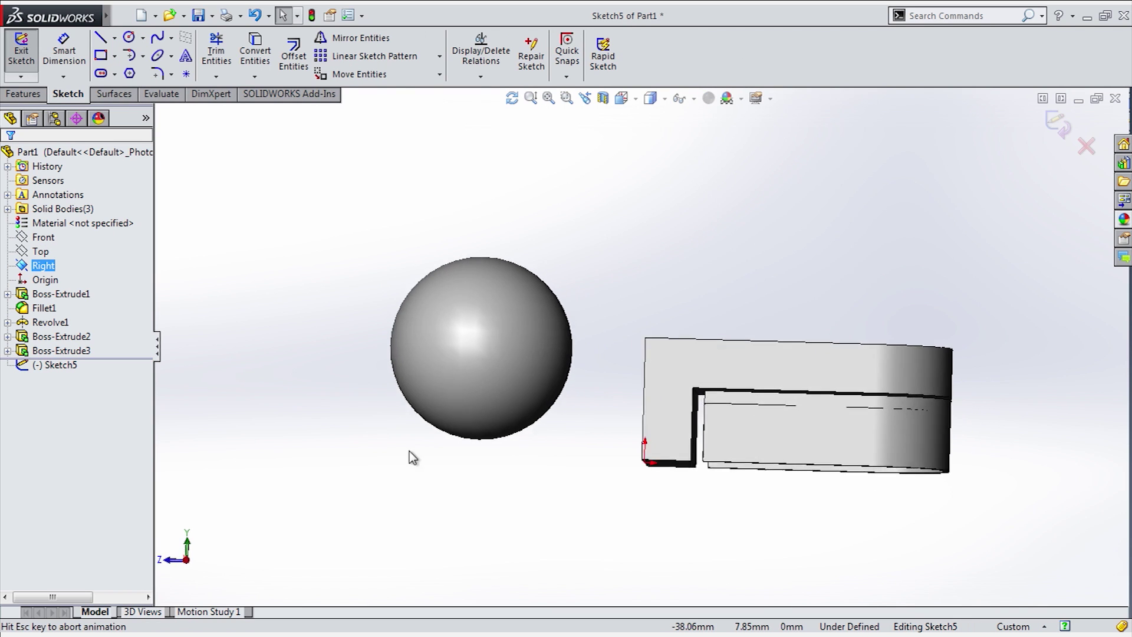
{"action": "left_click", "coordinate": [387, 317]}
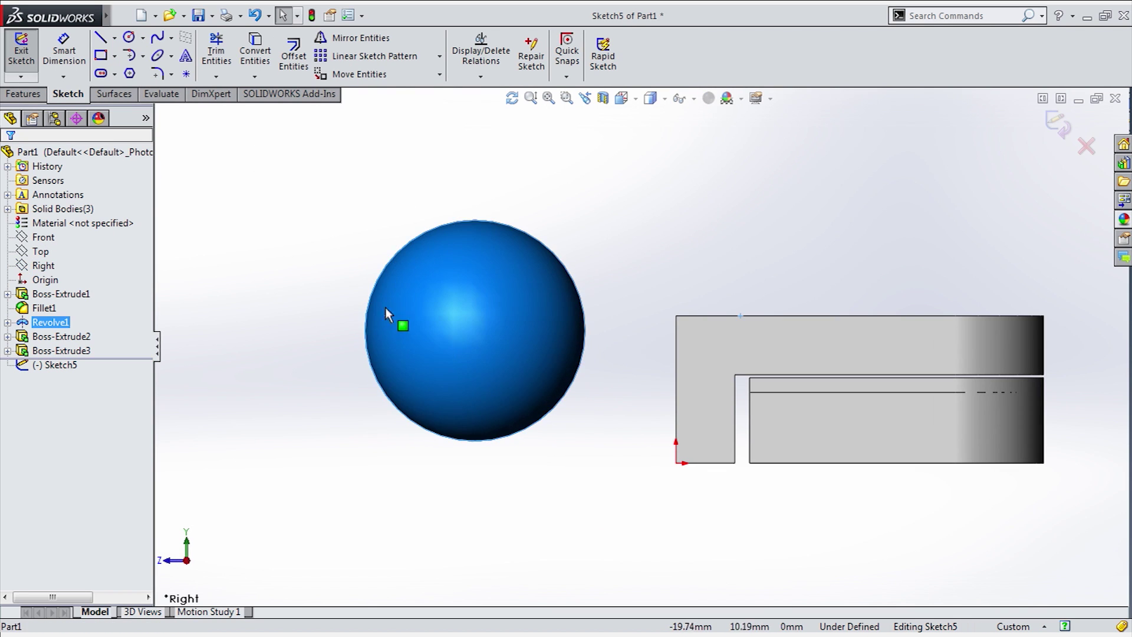
{"action": "left_click", "coordinate": [255, 55]}
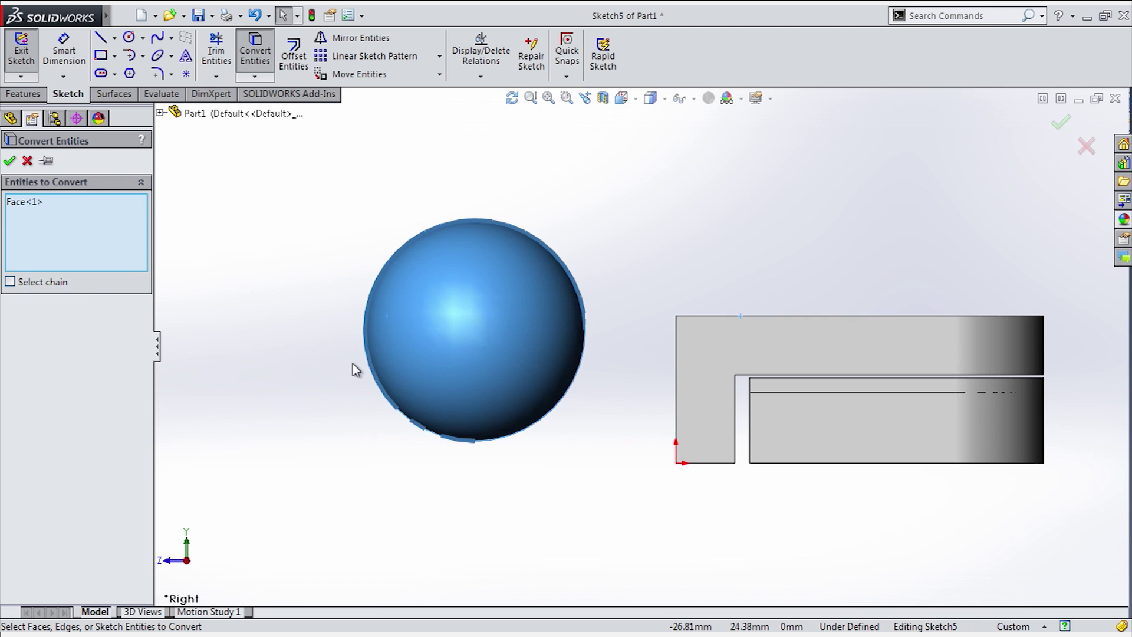
{"action": "left_click", "coordinate": [10, 162]}
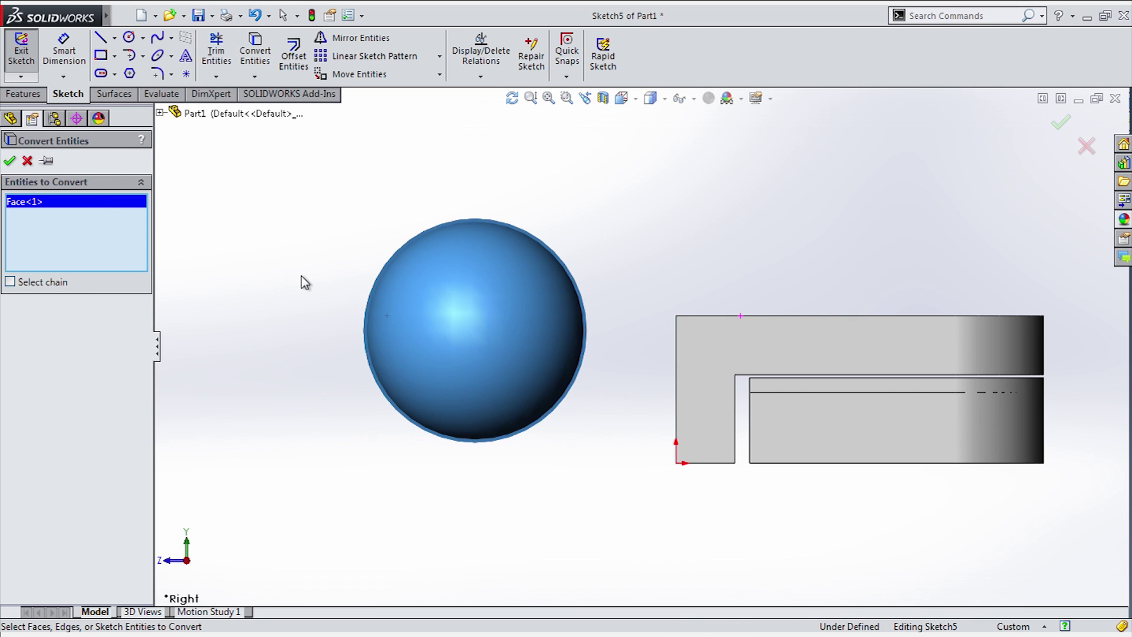
Draw a circle from the sphere's centre out to its outline.
{"action": "left_click", "coordinate": [128, 37]}
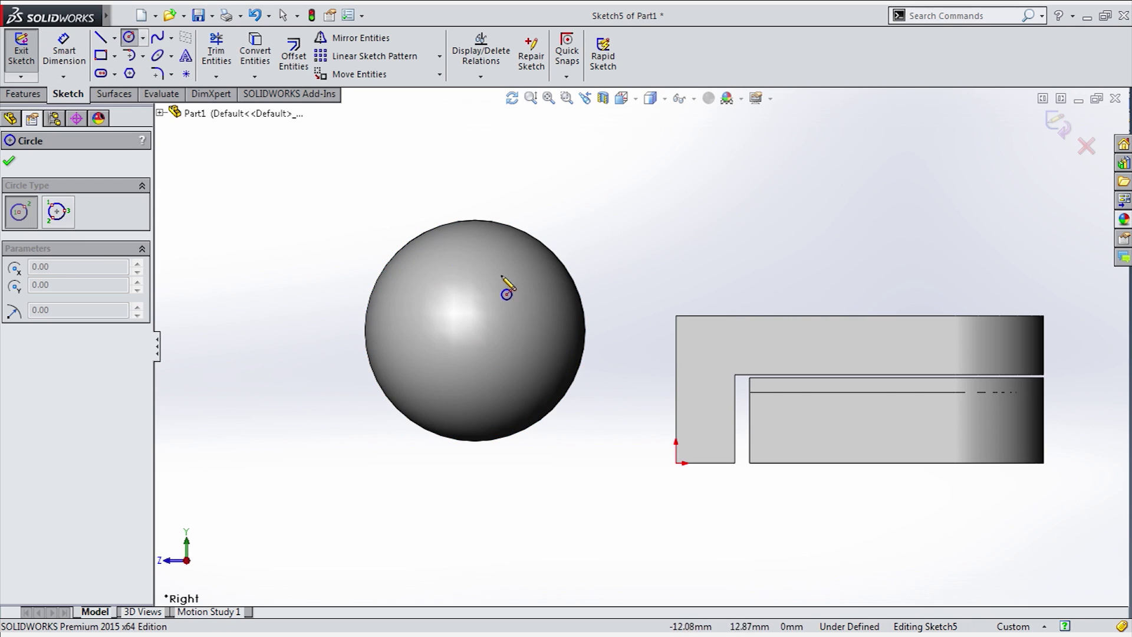
{"action": "left_click", "coordinate": [475, 330]}
{"action": "left_click", "coordinate": [503, 226]}
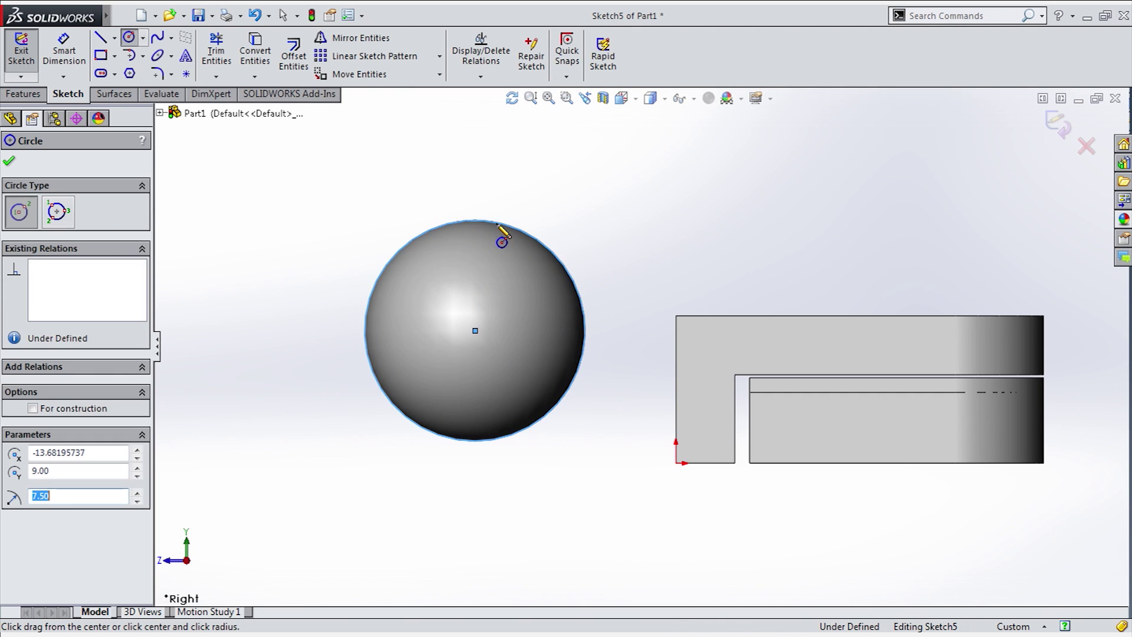
{"action": "key", "text": "Escape"}
{"action": "left_click", "coordinate": [513, 553]}
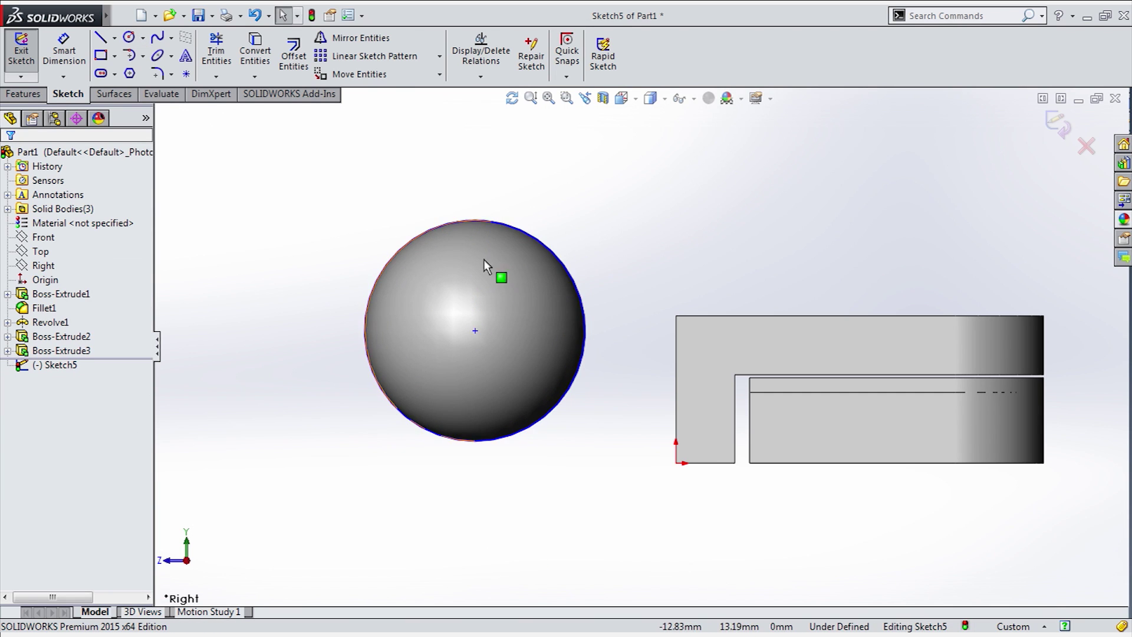
{"action": "left_click", "coordinate": [114, 38]}
{"action": "left_click", "coordinate": [126, 64]}
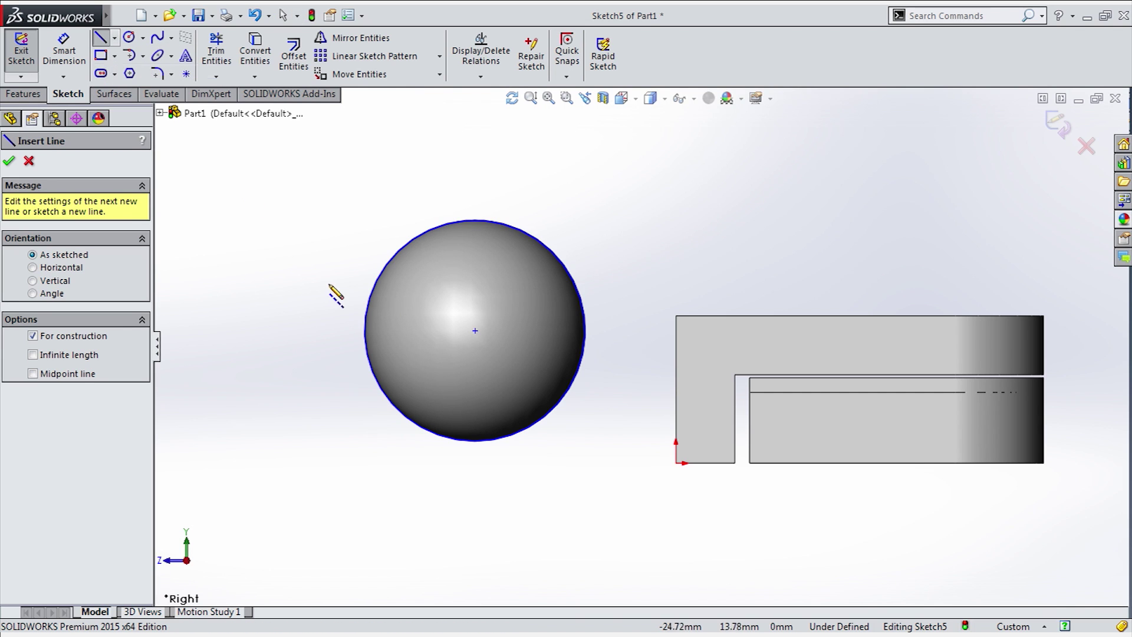
Draw an angled construction line tangent to the circle and a horizontal construction line from the tangent point.
{"action": "left_click", "coordinate": [383, 390]}
{"action": "left_click", "coordinate": [308, 273]}
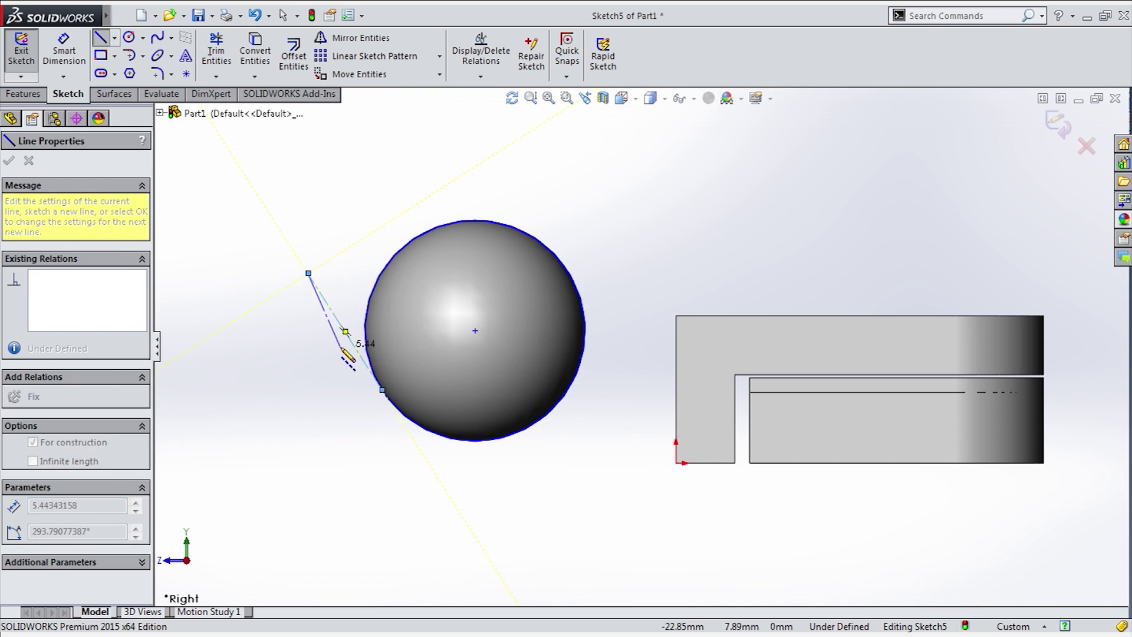
{"action": "key", "text": "Escape"}
{"action": "left_click", "coordinate": [351, 344]}
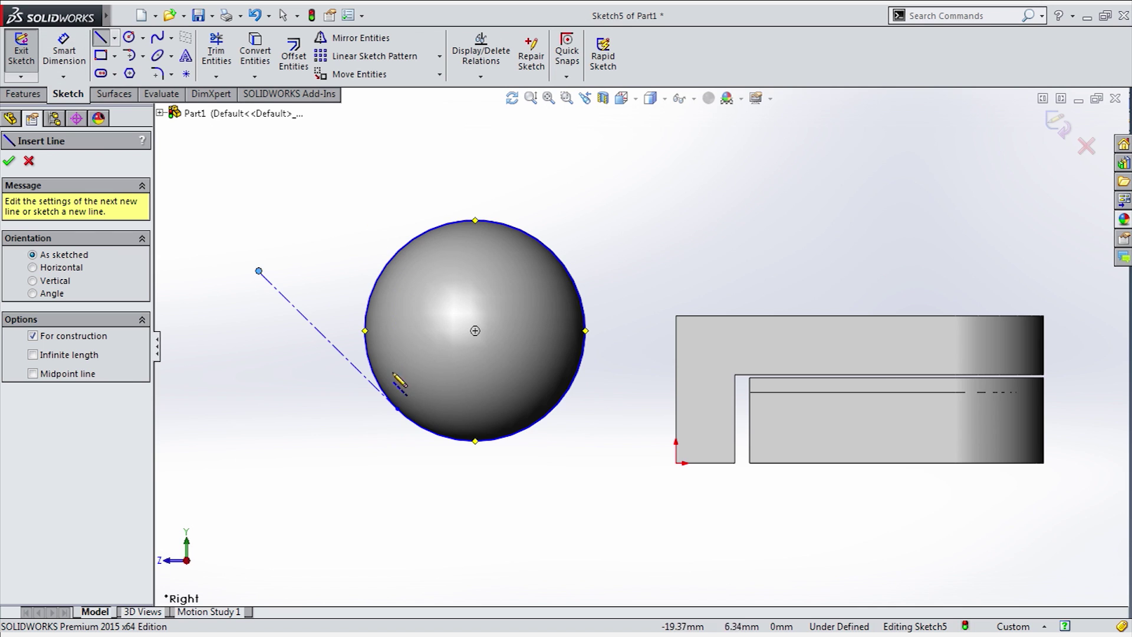
{"action": "left_click", "coordinate": [397, 409]}
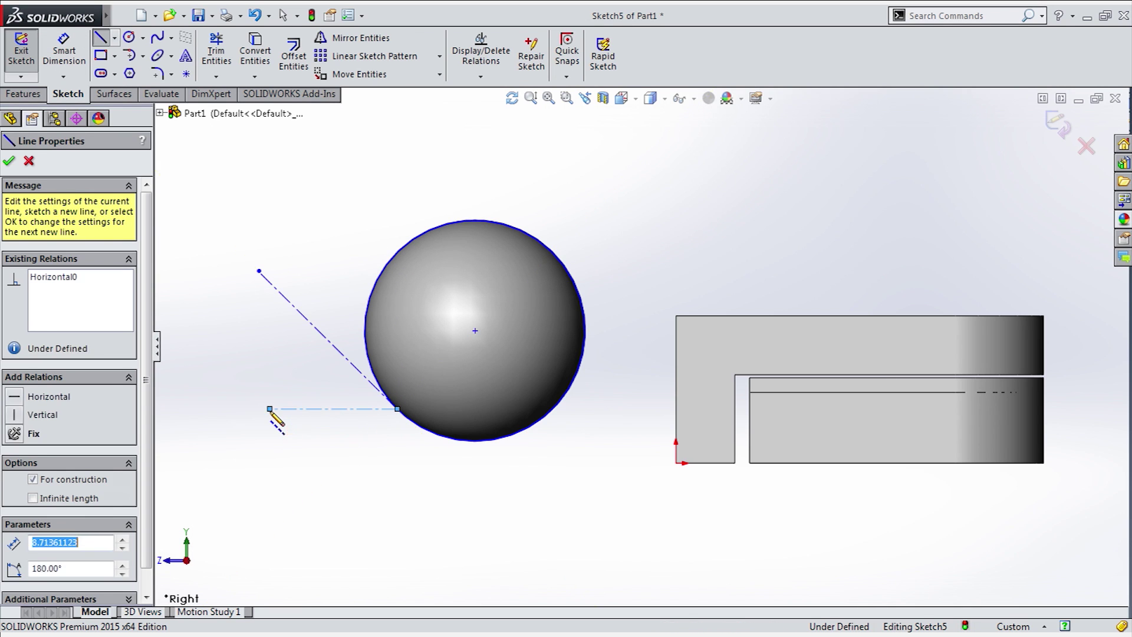
{"action": "left_click", "coordinate": [269, 409]}
Dimension the angle between the two construction lines to 45° and exit the sketch.
{"action": "left_click", "coordinate": [77, 54]}
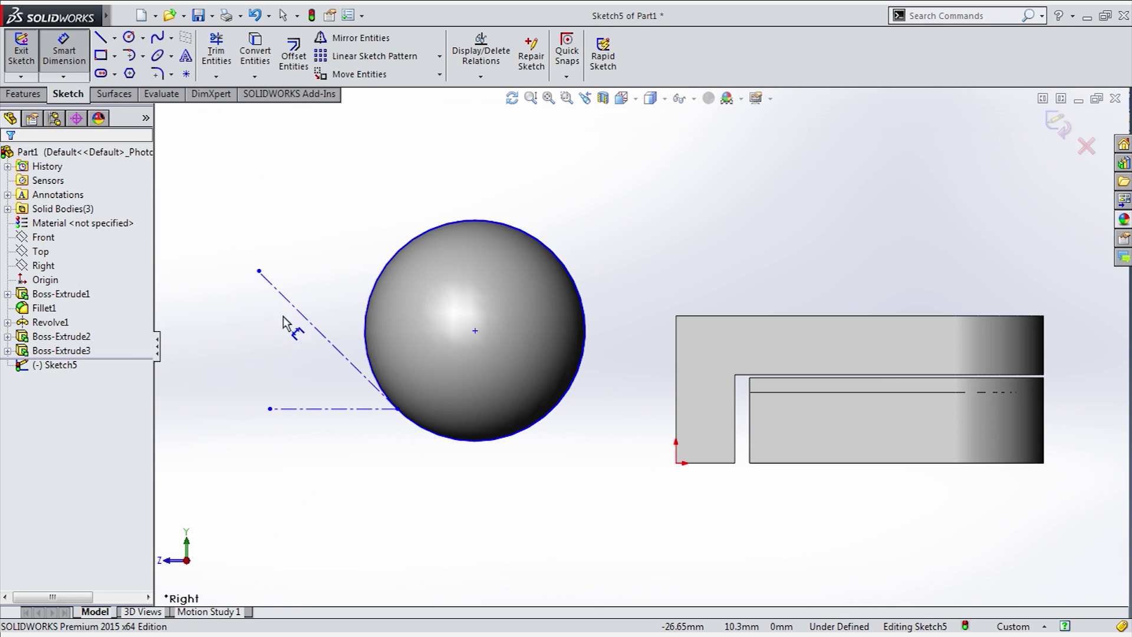
{"action": "left_click", "coordinate": [352, 408]}
{"action": "left_click", "coordinate": [377, 391]}
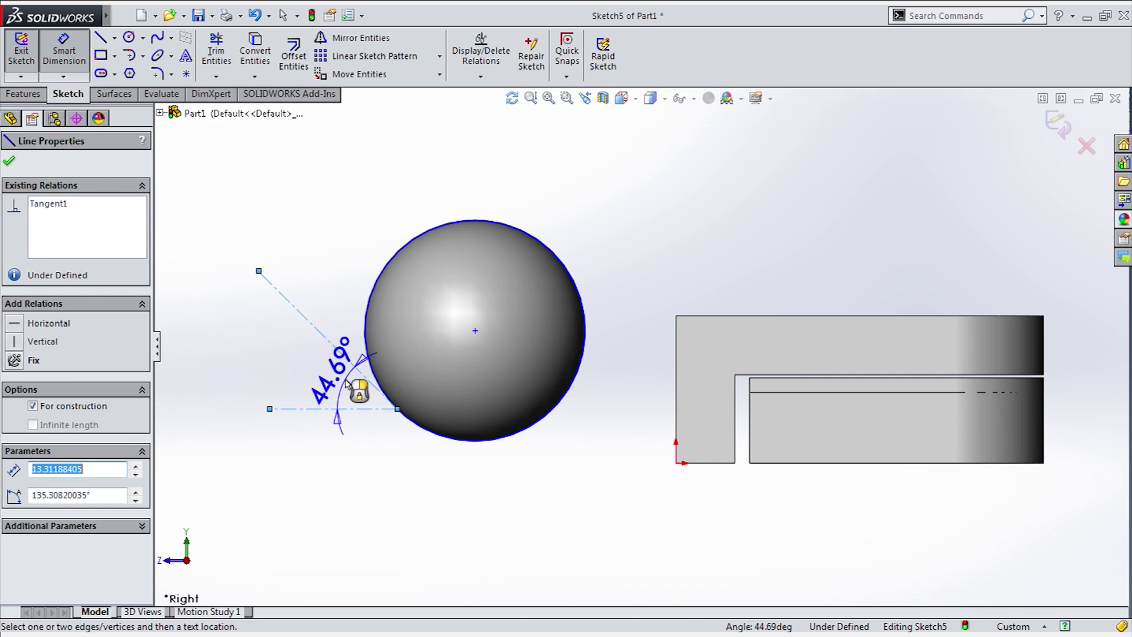
{"action": "left_click", "coordinate": [345, 383]}
{"action": "type", "text": "45"}
{"action": "key", "text": "Return"}
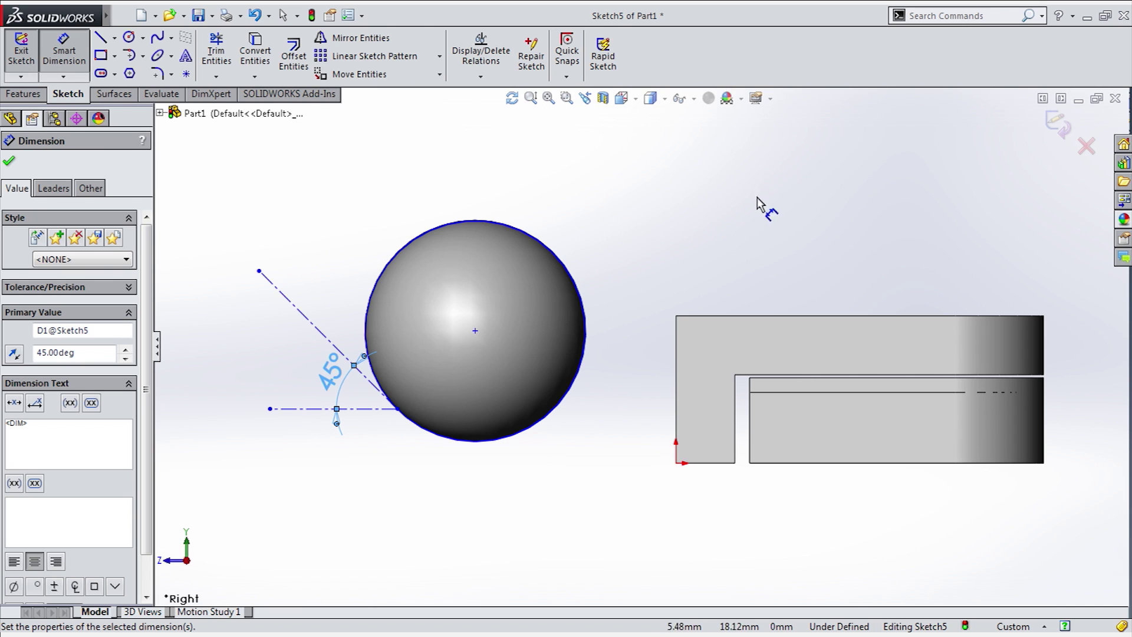
{"action": "left_click", "coordinate": [1048, 110]}
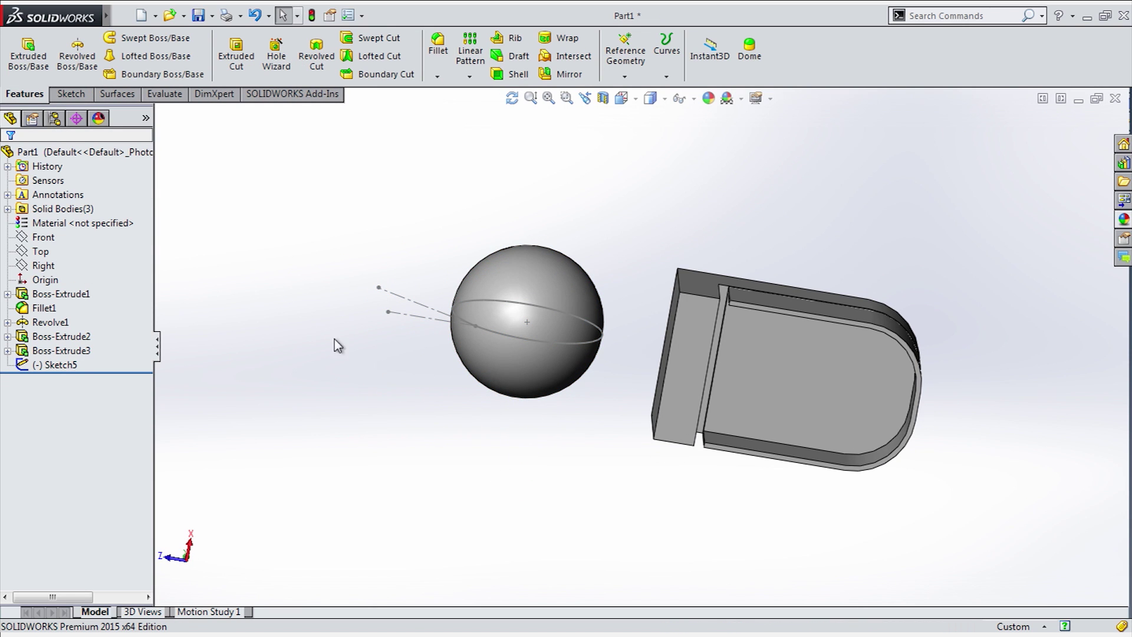
Sketch a circle of radius about 6.1 on the block's top face, centred on the sphere's vertical axis.
{"action": "left_click", "coordinate": [696, 366]}
{"action": "left_click", "coordinate": [768, 308]}
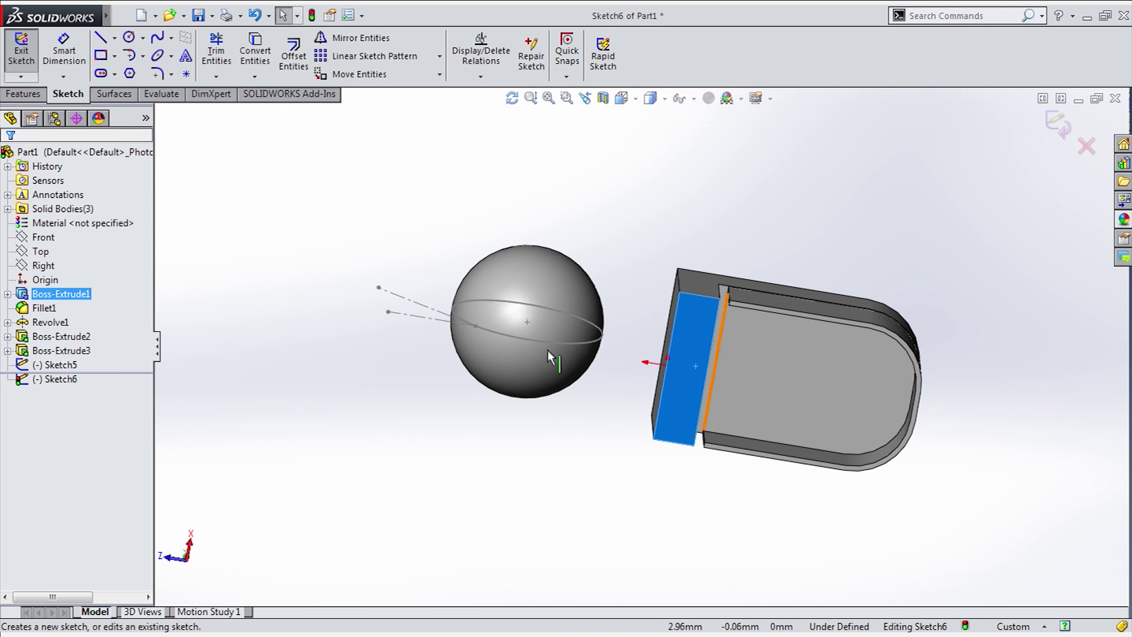
{"action": "scroll", "coordinate": [637, 248], "scroll_direction": "down", "scroll_amount": 5}
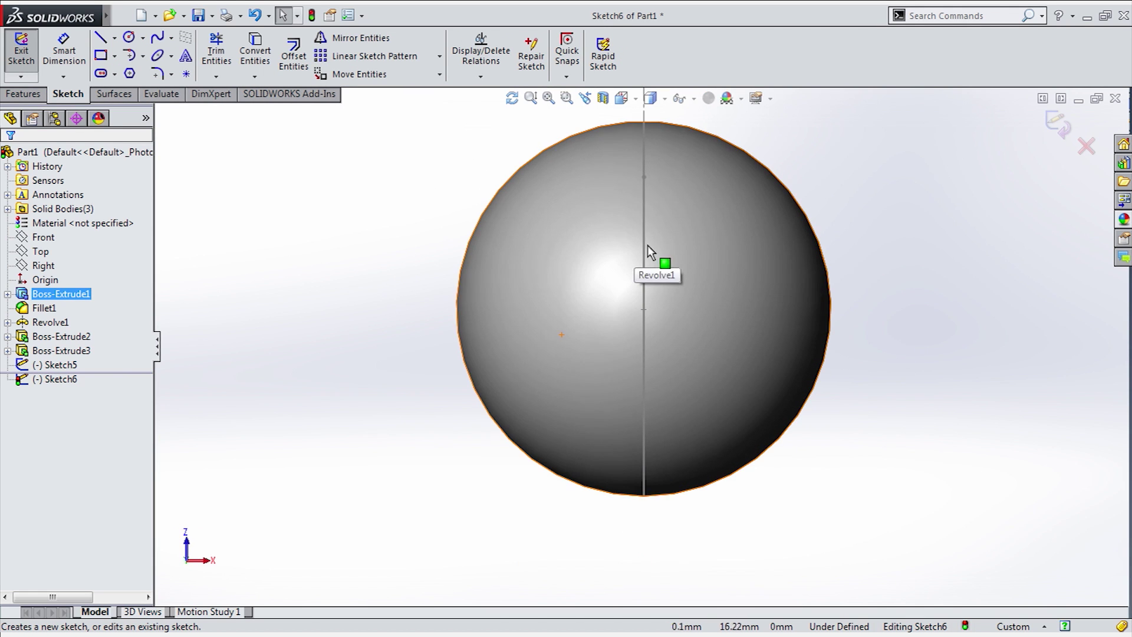
{"action": "left_click", "coordinate": [130, 38]}
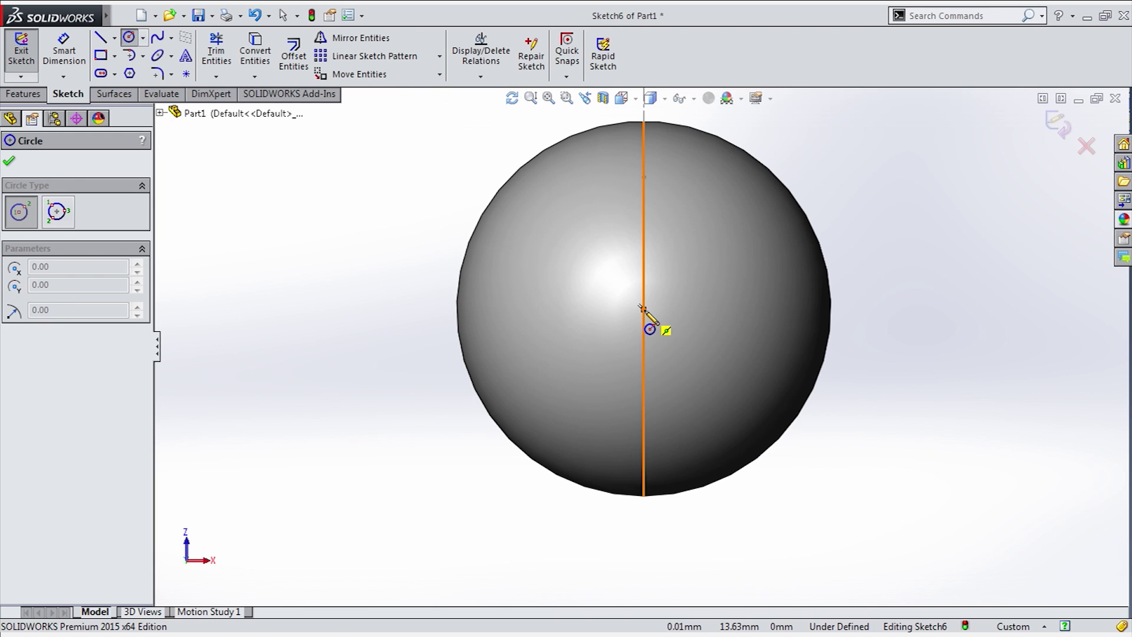
{"action": "left_click", "coordinate": [643, 308]}
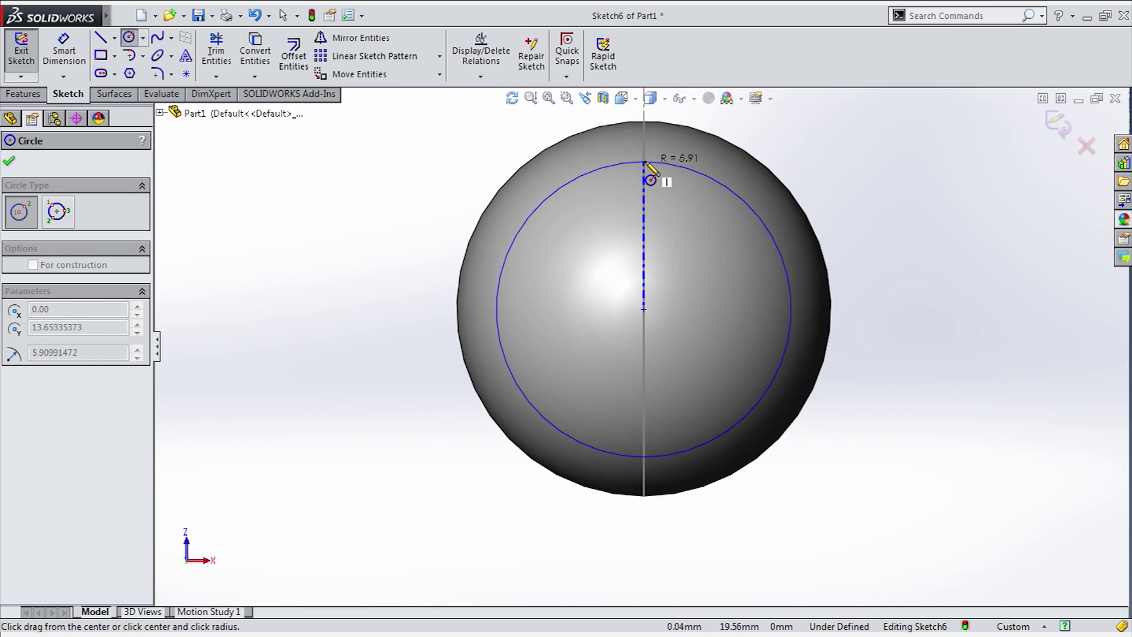
{"action": "left_click", "coordinate": [644, 158]}
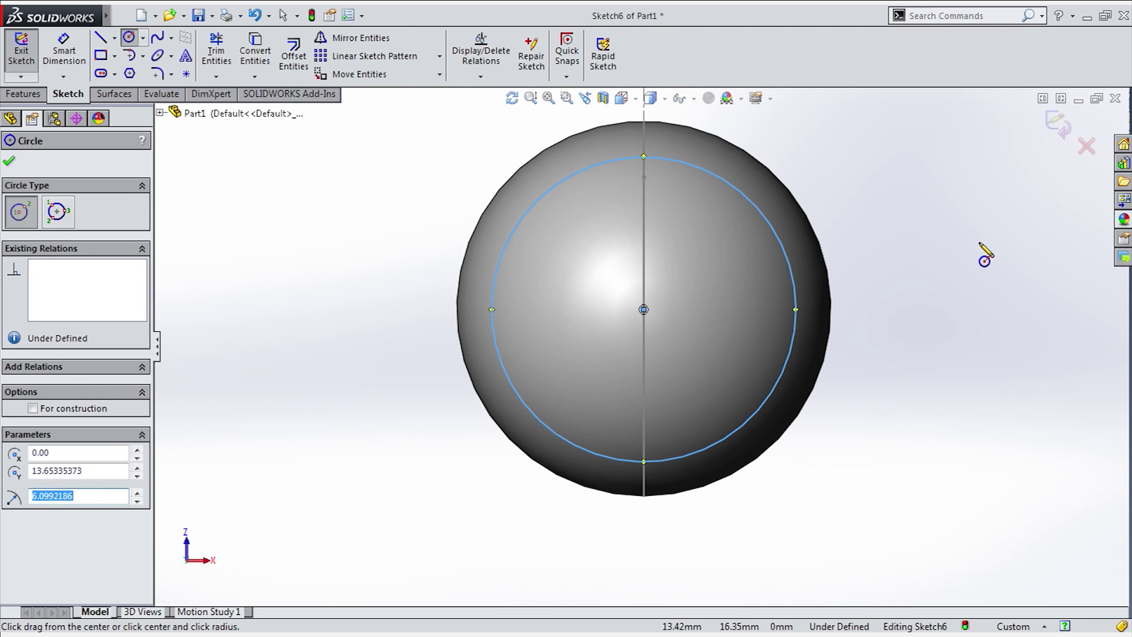
{"action": "key", "text": "ctrl+7"}
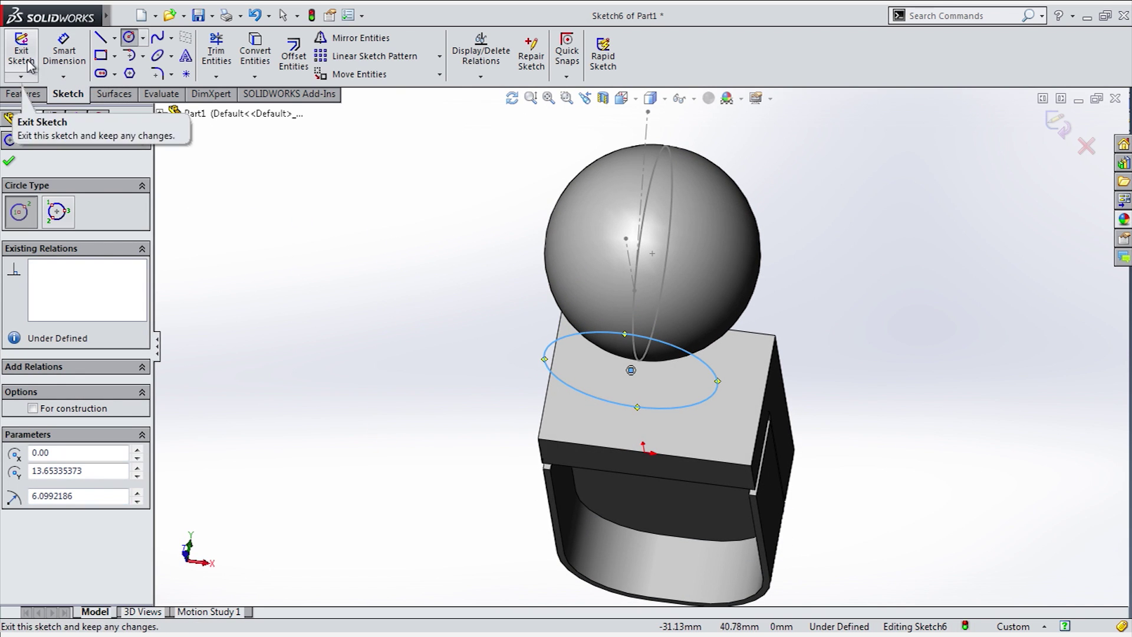
{"action": "left_click", "coordinate": [23, 59]}
Extrude the circle upward with Offset From Surface, stopping 0.2 mm short of the sphere's face.
{"action": "left_click", "coordinate": [37, 71]}
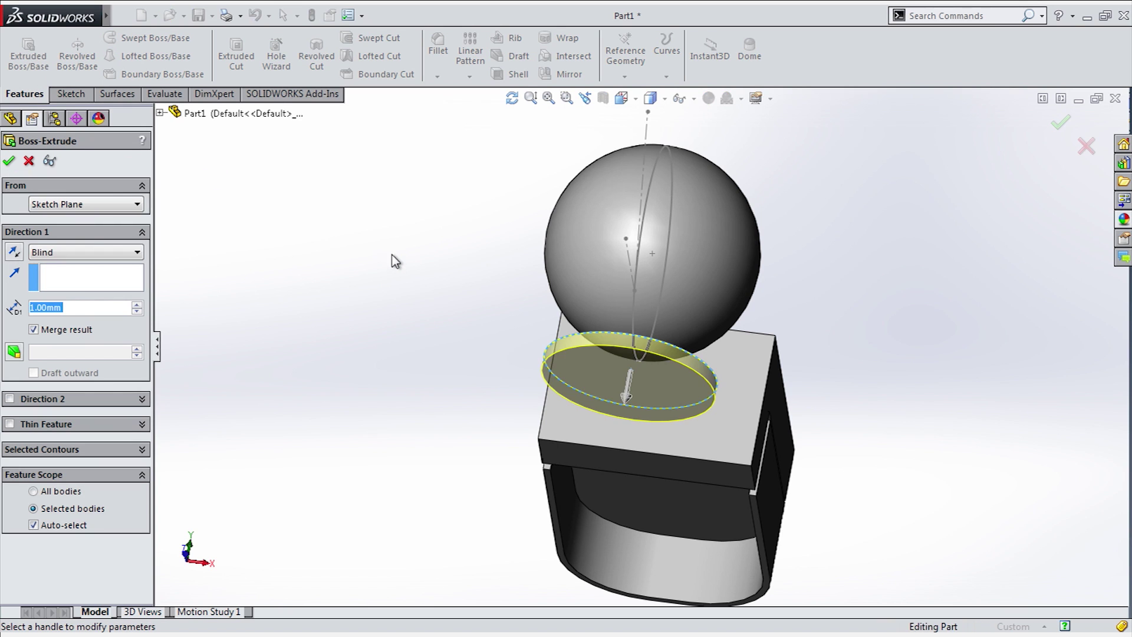
{"action": "left_click", "coordinate": [22, 251]}
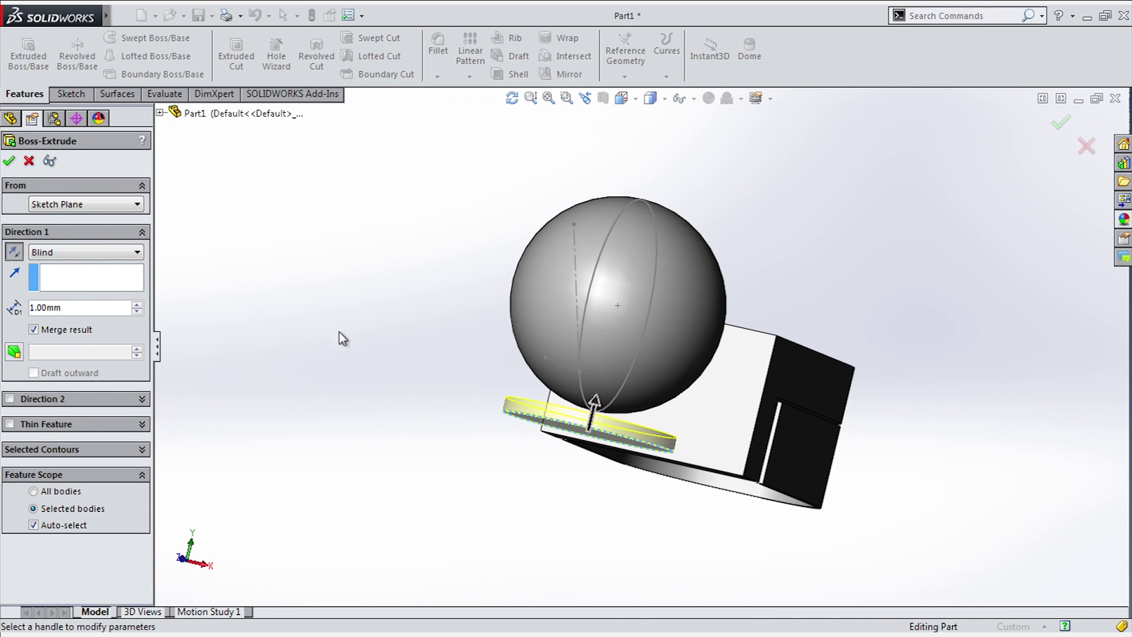
{"action": "left_click", "coordinate": [73, 252]}
{"action": "left_click", "coordinate": [95, 319]}
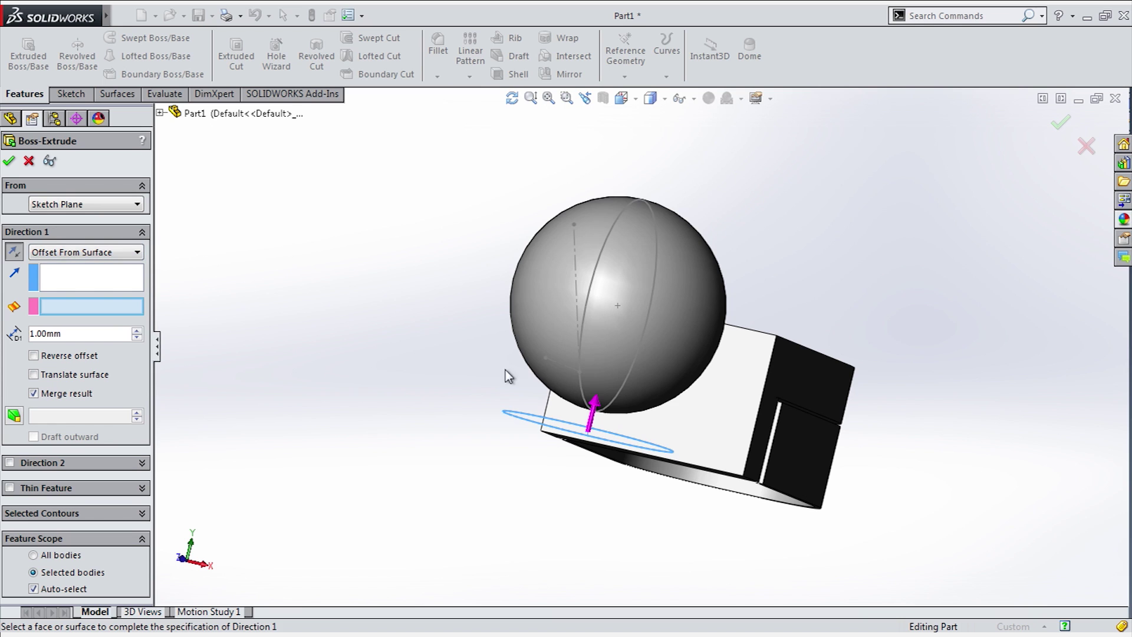
{"action": "left_click", "coordinate": [554, 354]}
{"action": "middle_click_drag", "start_coordinate": [405, 508], "coordinate": [549, 460]}
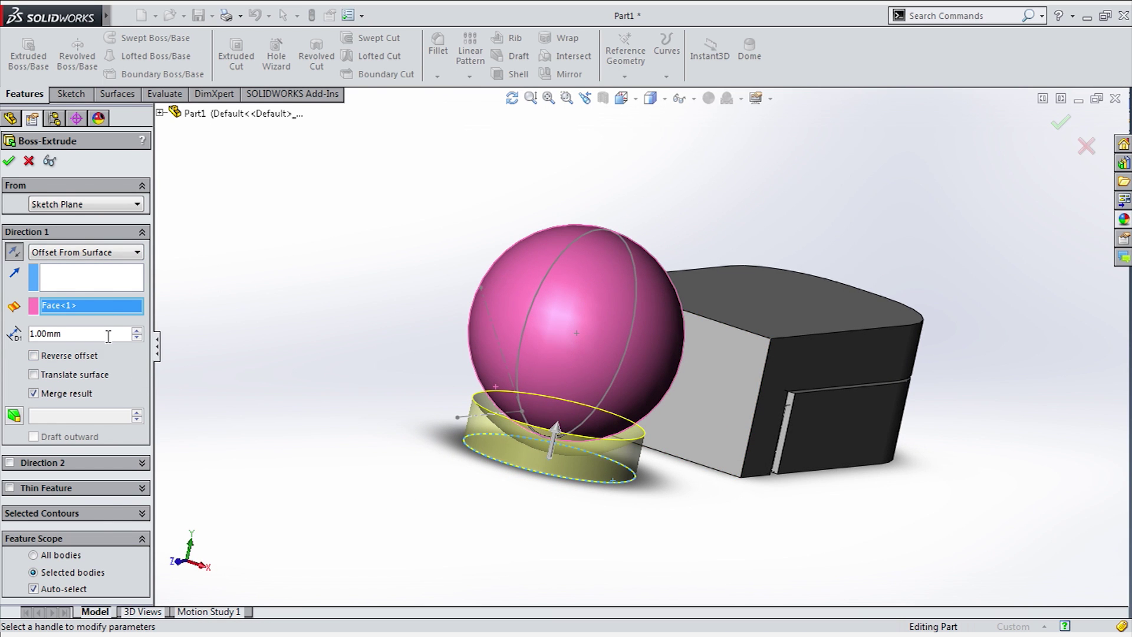
{"action": "type", "text": "0.2"}
{"action": "key", "text": "Return"}
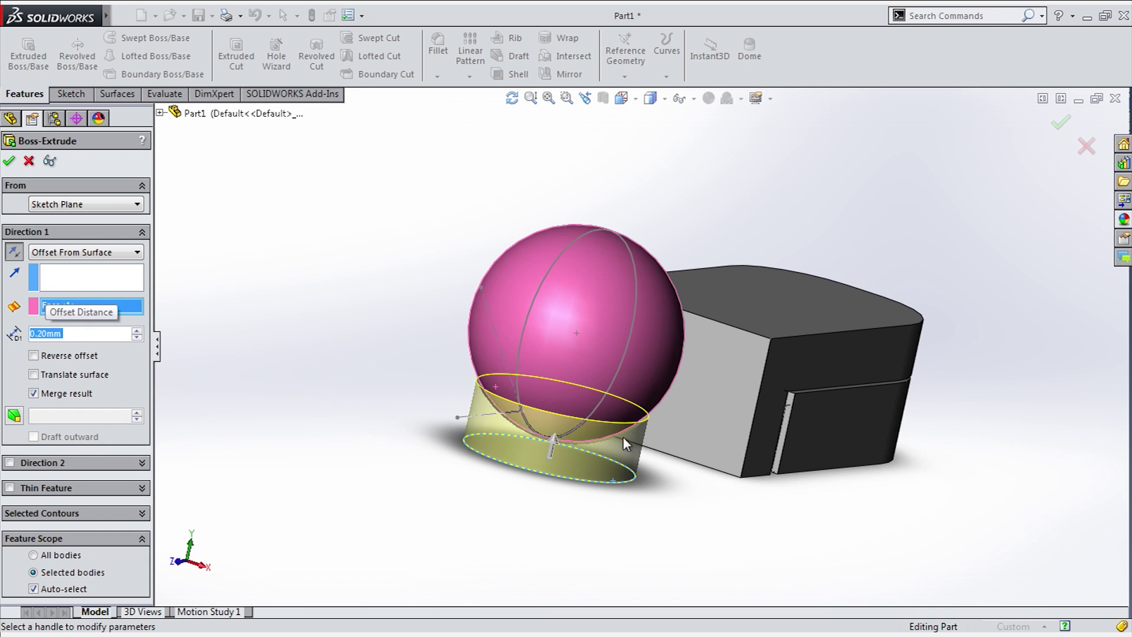
{"action": "scroll", "coordinate": [625, 443], "scroll_direction": "up", "scroll_amount": 5}
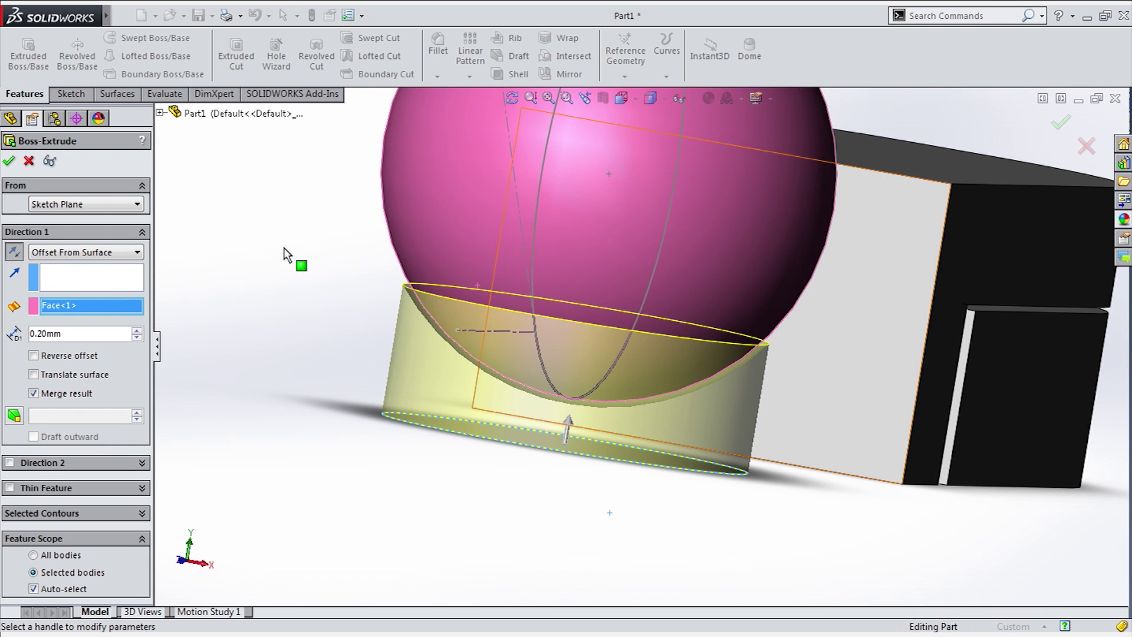
{"action": "middle_click_drag", "start_coordinate": [238, 303], "coordinate": [231, 337]}
Apply a magenta appearance to the whole Revolve1 sphere feature.
{"action": "left_click", "coordinate": [419, 193]}
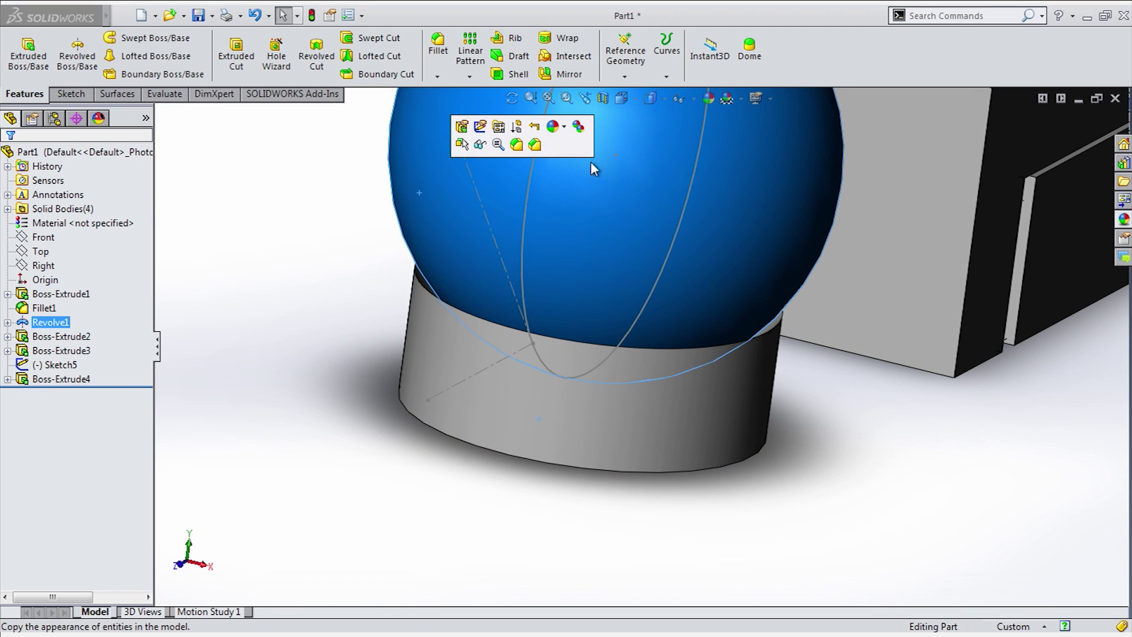
{"action": "left_click", "coordinate": [560, 129]}
{"action": "left_click", "coordinate": [572, 180]}
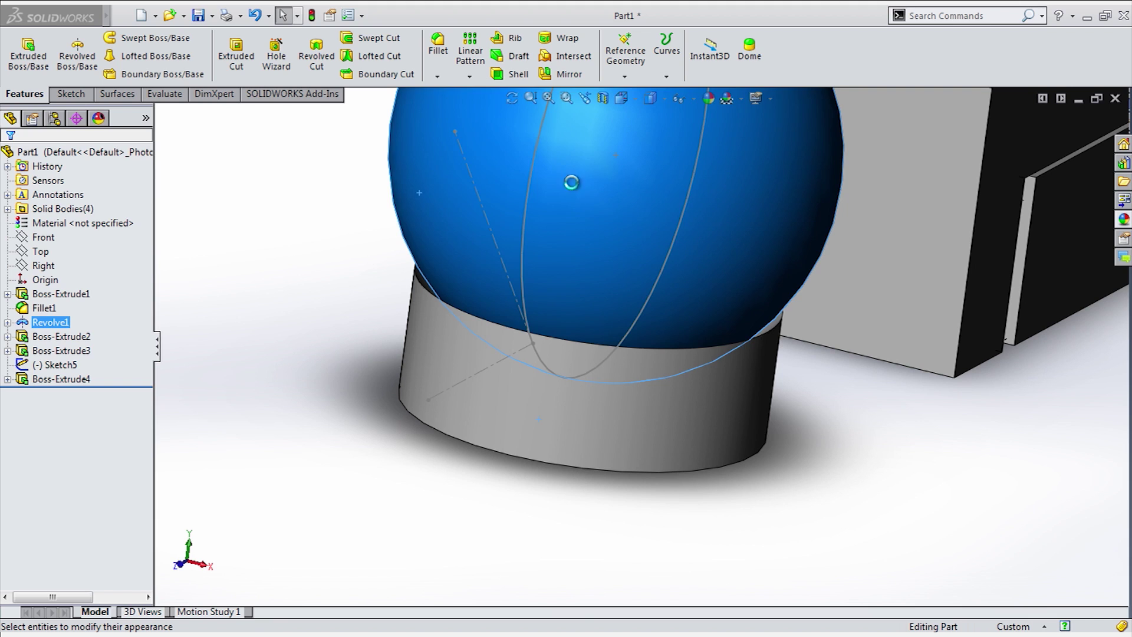
{"action": "left_click", "coordinate": [101, 469]}
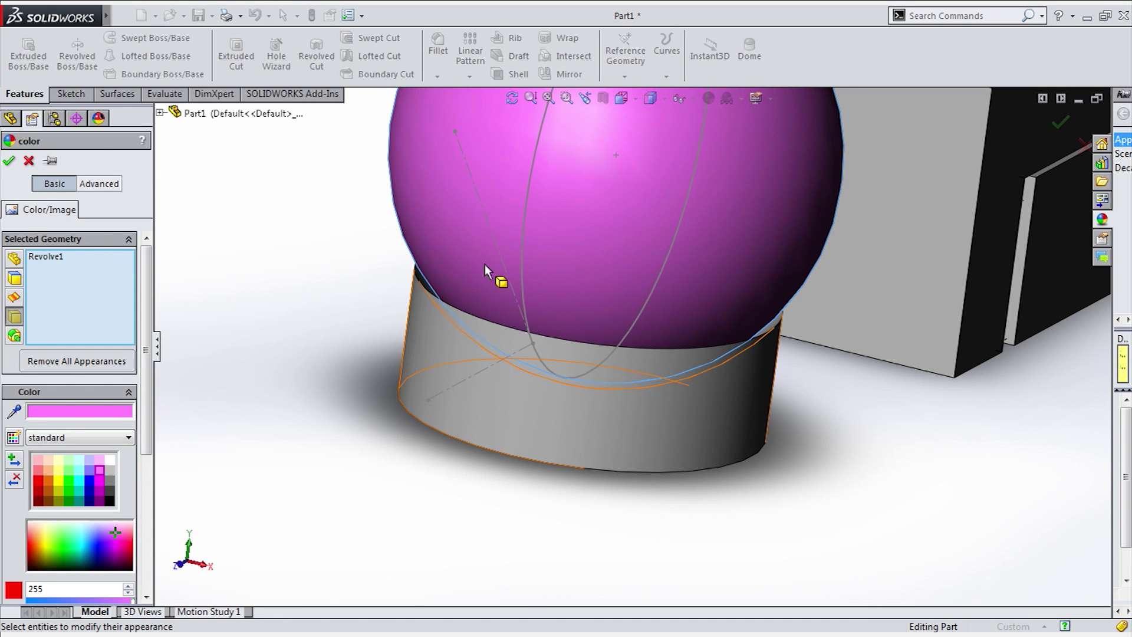
{"action": "key", "text": "Return"}
Fillet the cylindrical support's top edge with a 0.4 mm radius.
{"action": "middle_click_drag", "start_coordinate": [449, 450], "coordinate": [781, 525]}
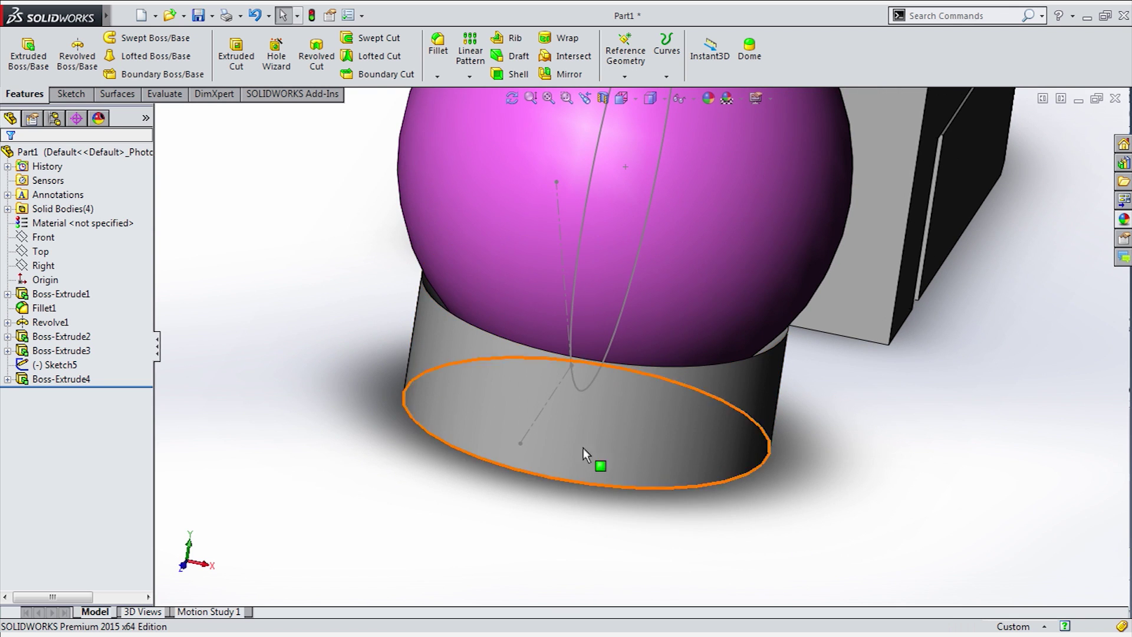
{"action": "middle_click_drag", "start_coordinate": [522, 536], "coordinate": [609, 413]}
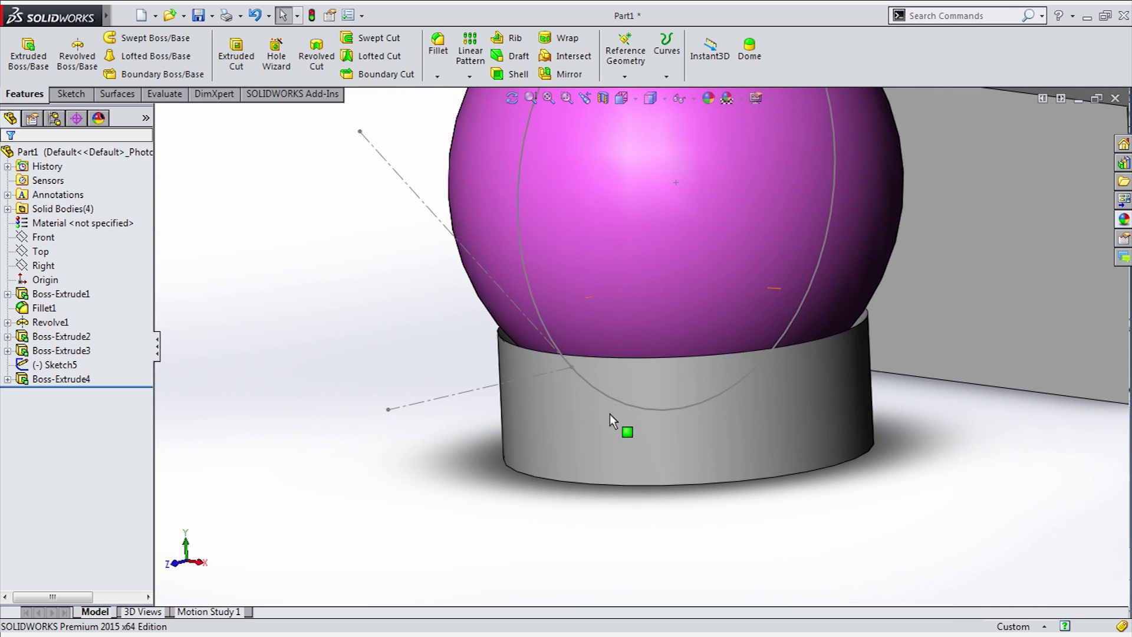
{"action": "left_click", "coordinate": [589, 358]}
{"action": "left_click", "coordinate": [703, 312]}
{"action": "type", "text": ".4"}
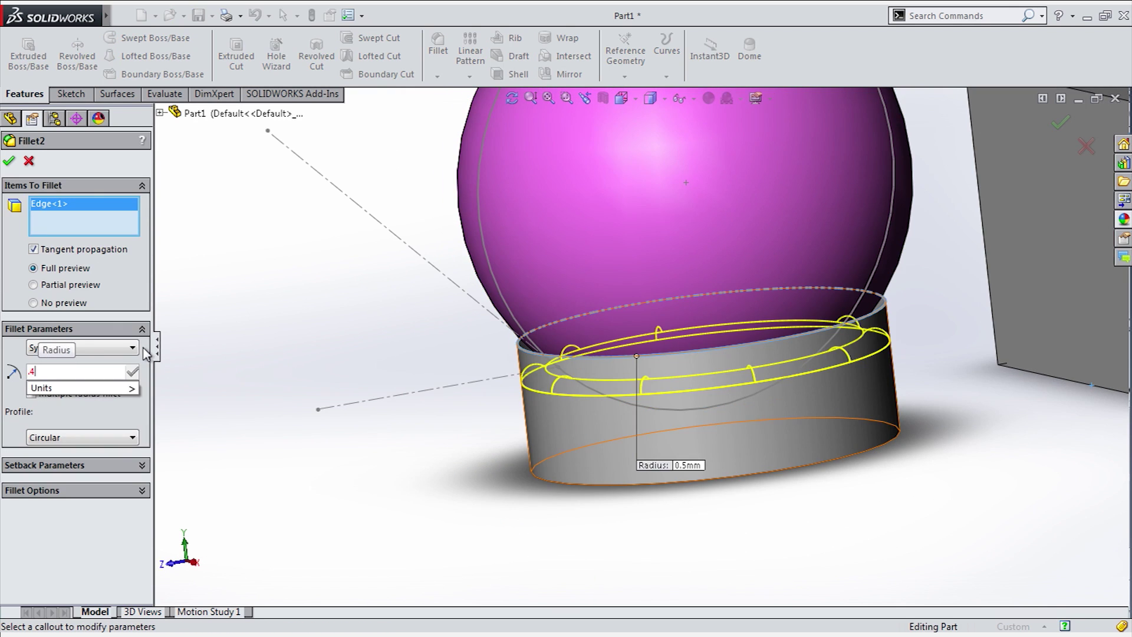
{"action": "key", "text": "Return"}
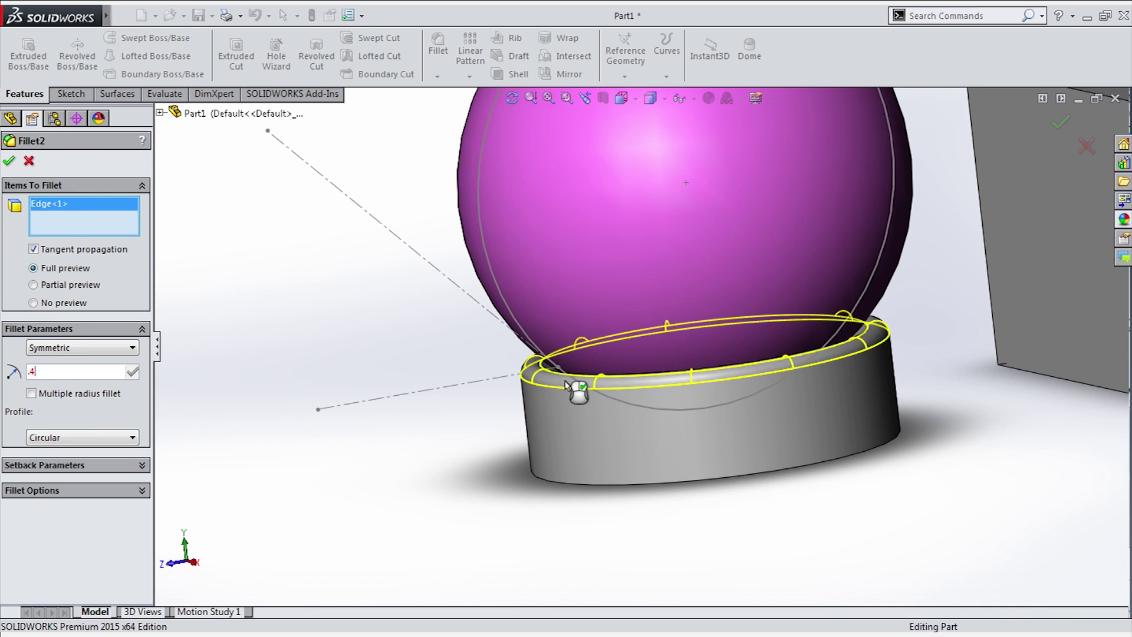
{"action": "right_click", "coordinate": [565, 383]}
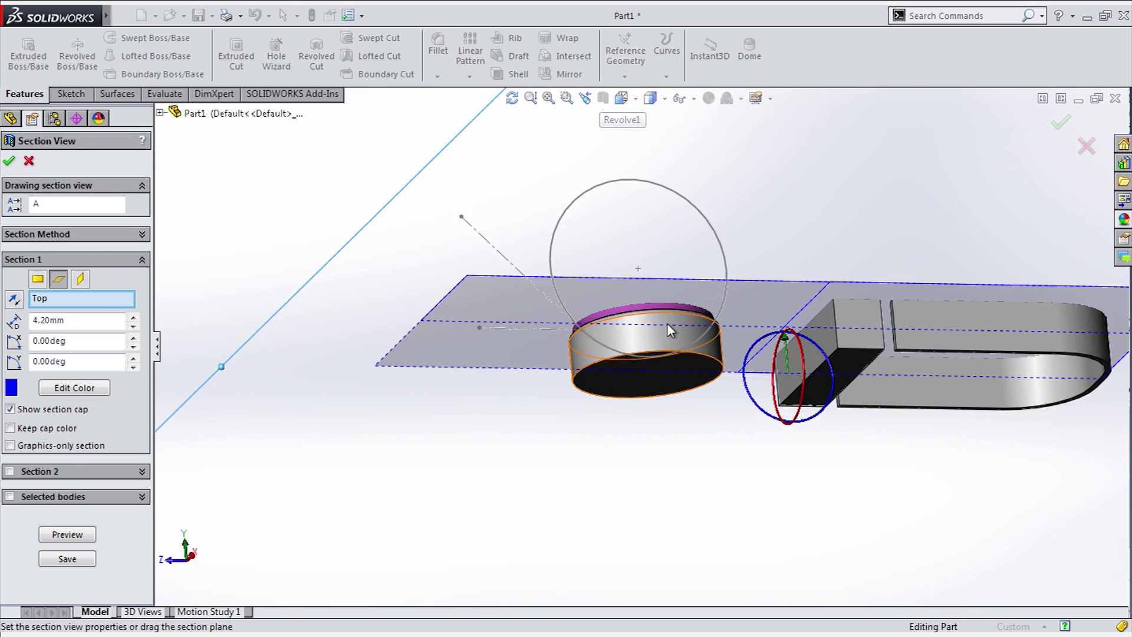
Close the section view, orbit to a straight front view, and start Sketch7 on the Right plane.
{"action": "left_click", "coordinate": [80, 280]}
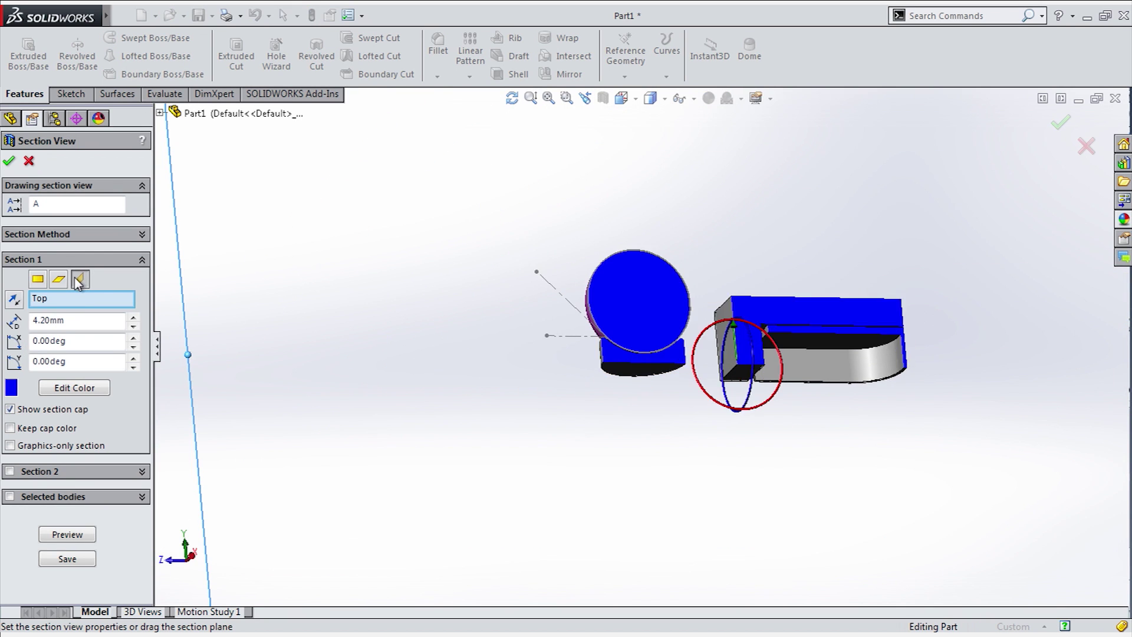
{"action": "left_click", "coordinate": [9, 161]}
{"action": "mouse_move", "coordinate": [659, 397]}
{"action": "middle_mouse_down"}
{"action": "mouse_move", "coordinate": [649, 416]}
{"action": "mouse_move", "coordinate": [657, 379]}
{"action": "middle_mouse_up"}
{"action": "scroll", "coordinate": [663, 342], "scroll_direction": "down", "scroll_amount": 5}
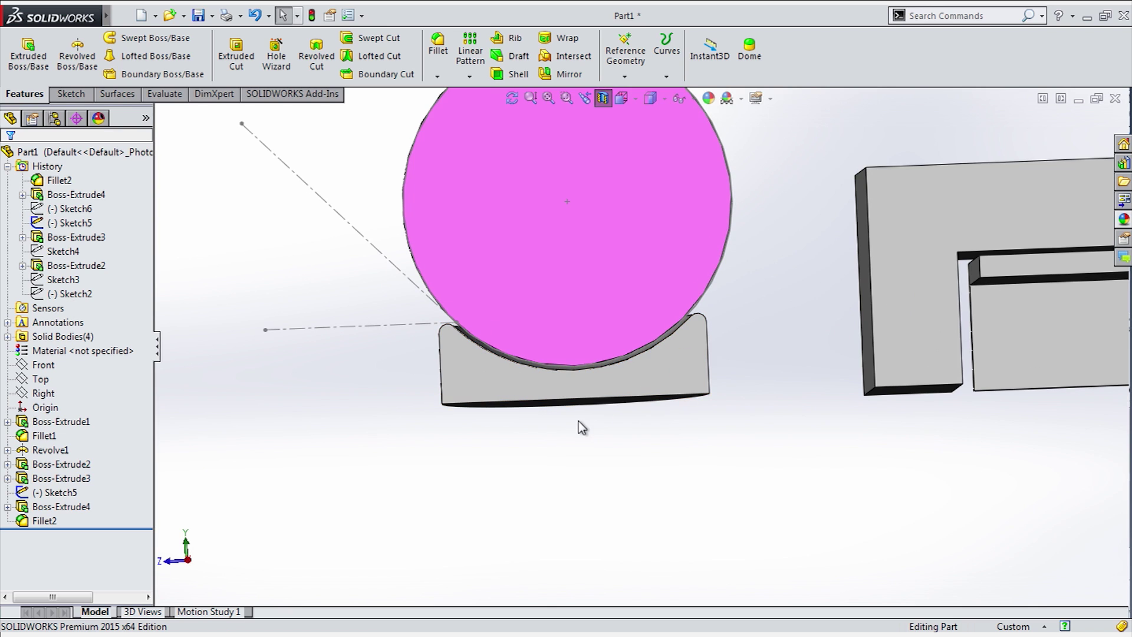
{"action": "middle_click_drag", "start_coordinate": [575, 428], "coordinate": [578, 277]}
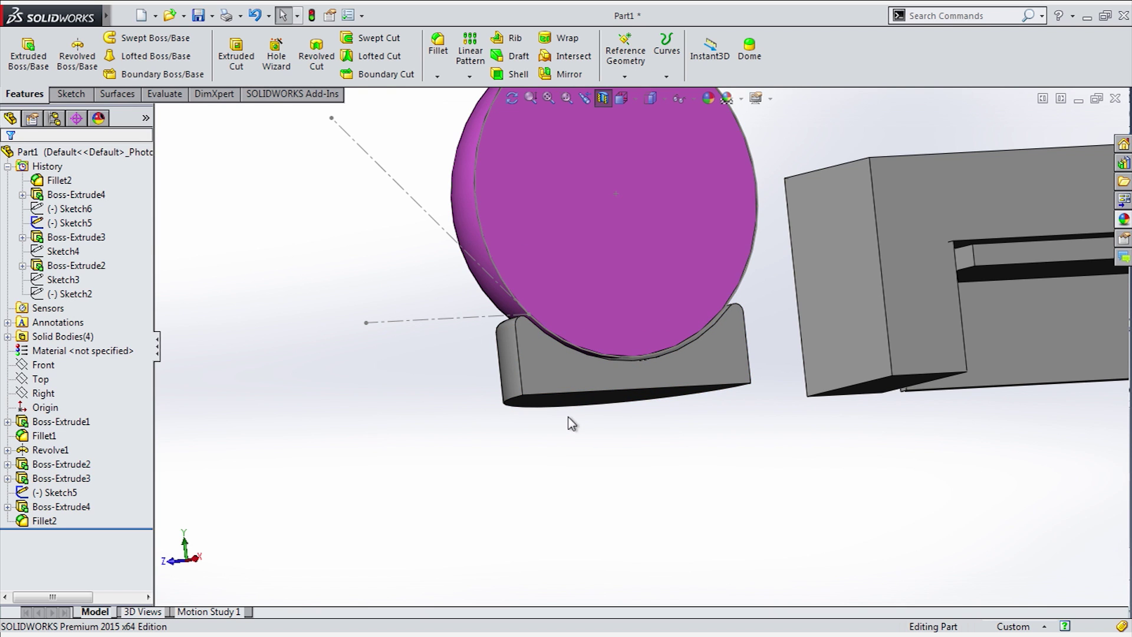
{"action": "middle_click_drag", "start_coordinate": [694, 518], "coordinate": [669, 497]}
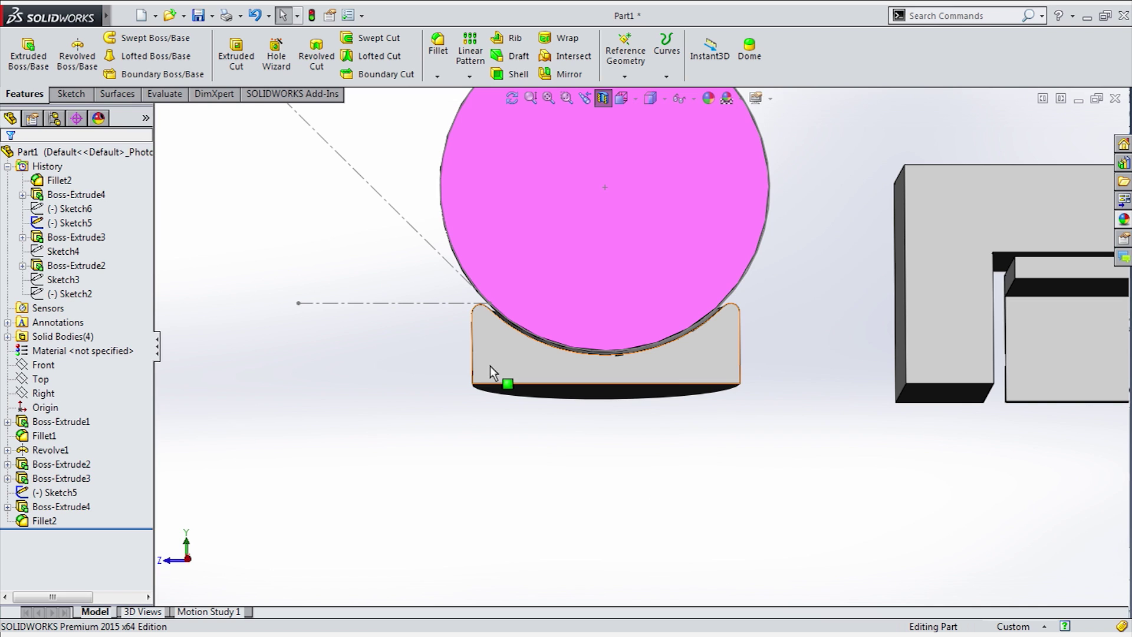
{"action": "left_click", "coordinate": [43, 393]}
{"action": "left_click", "coordinate": [59, 378]}
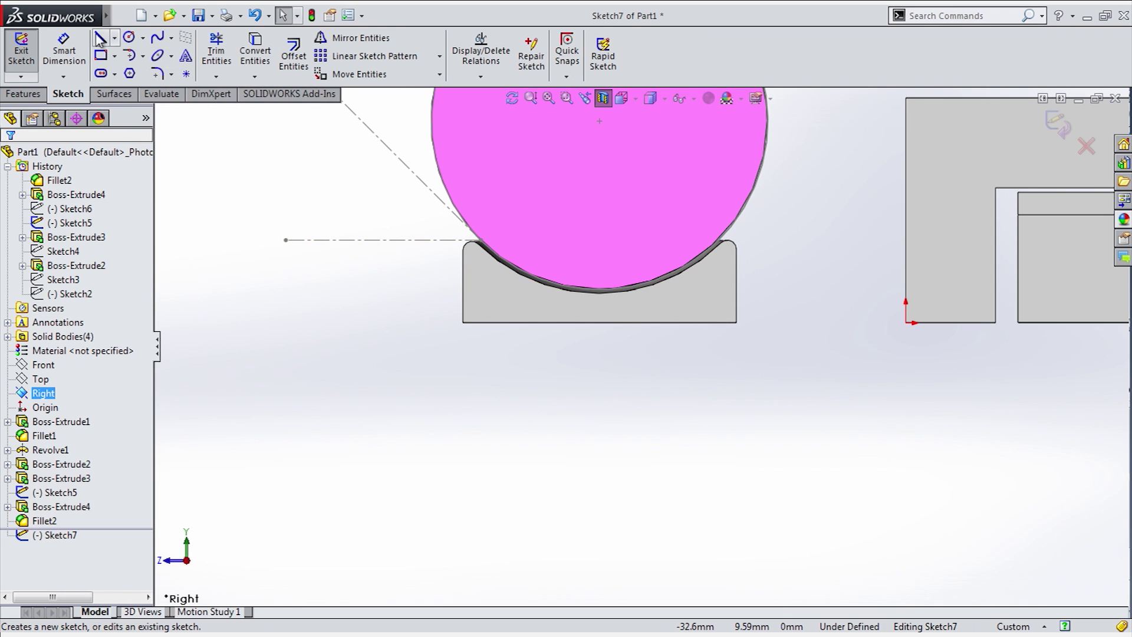
Draw a vertical centerline from the sphere's centre down below the support.
{"action": "left_click", "coordinate": [114, 39]}
{"action": "left_click", "coordinate": [133, 68]}
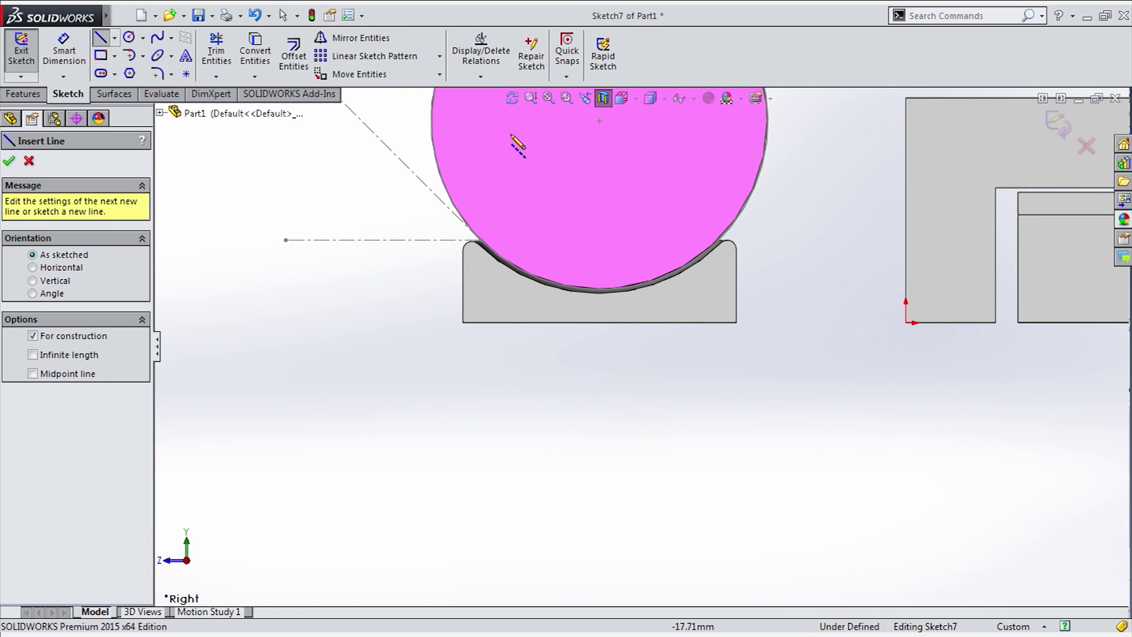
{"action": "left_click", "coordinate": [600, 121]}
{"action": "left_click", "coordinate": [599, 405]}
{"action": "scroll", "coordinate": [610, 312], "scroll_direction": "down", "scroll_amount": 3}
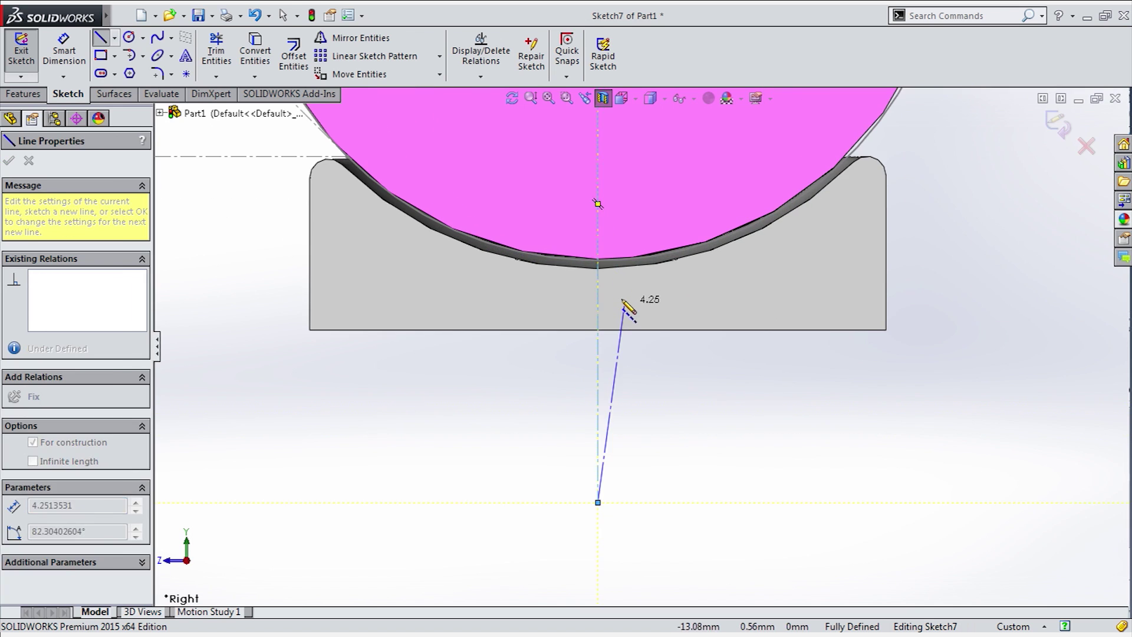
{"action": "key", "text": "Escape"}
Draw the triangle's lines along the support's bottom edge, vertical, diagonal and back horizontally.
{"action": "left_click", "coordinate": [101, 40]}
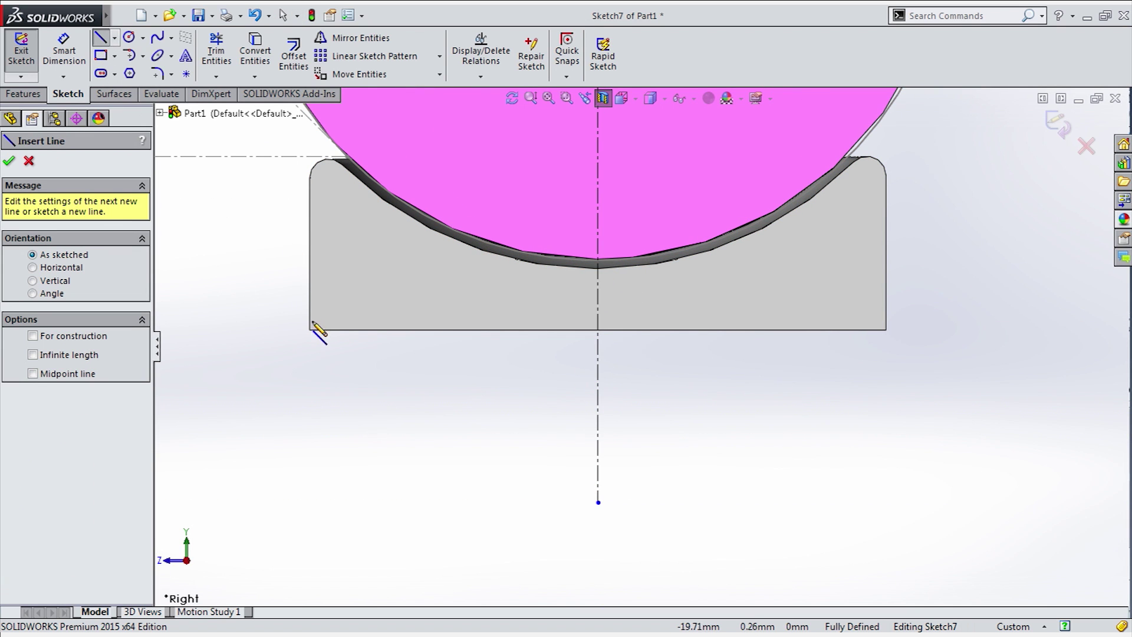
{"action": "left_click", "coordinate": [310, 329]}
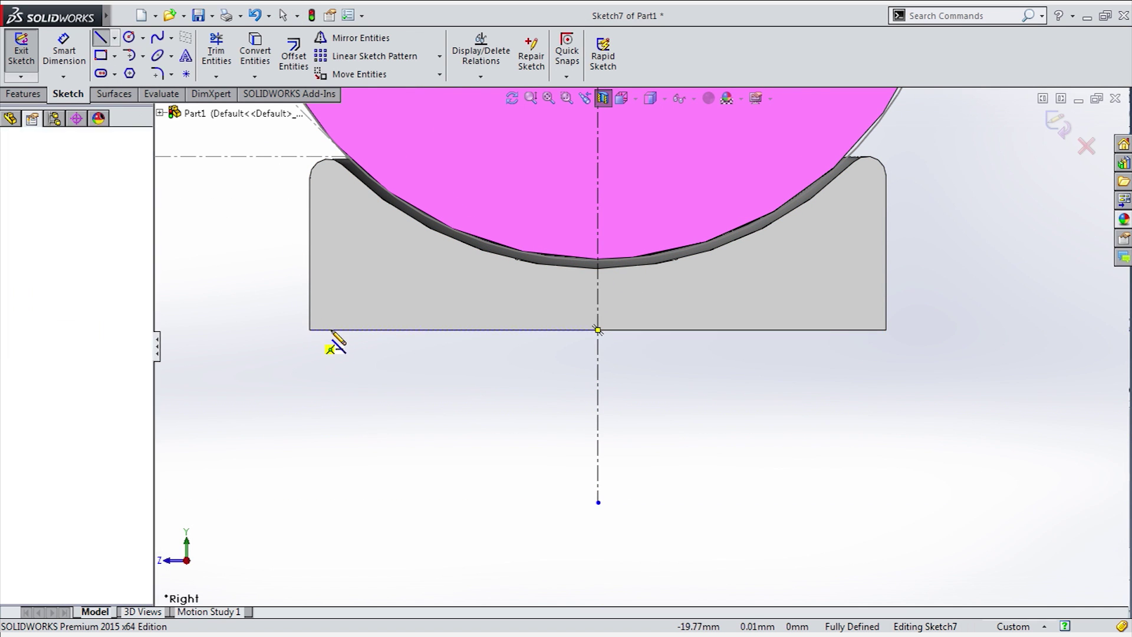
{"action": "left_click", "coordinate": [352, 330]}
{"action": "left_click", "coordinate": [353, 223]}
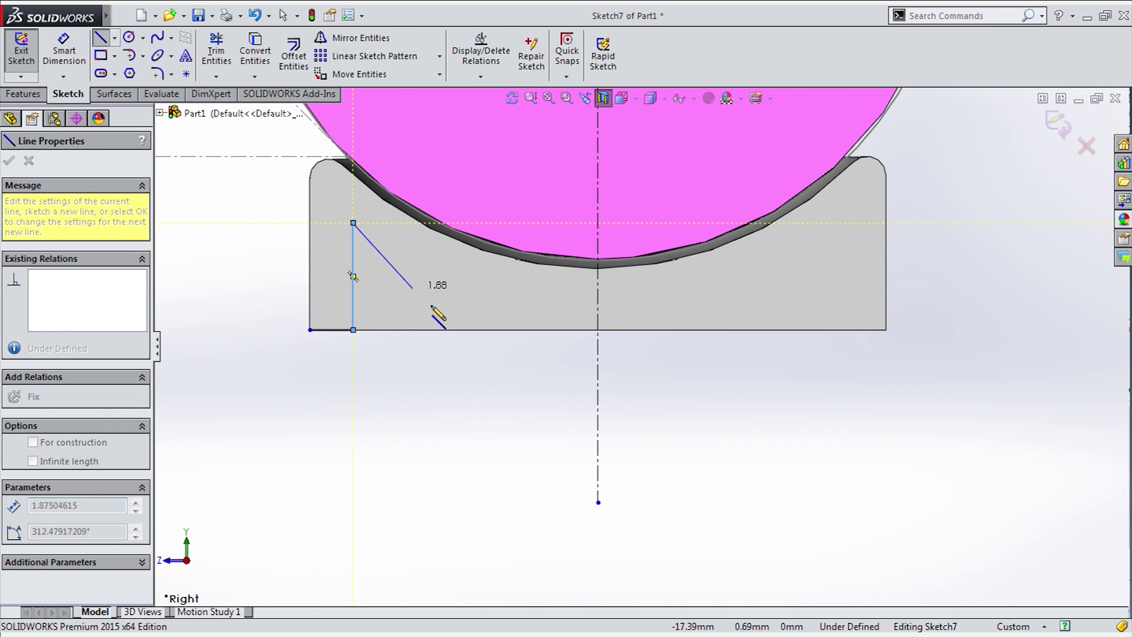
{"action": "left_click", "coordinate": [510, 363]}
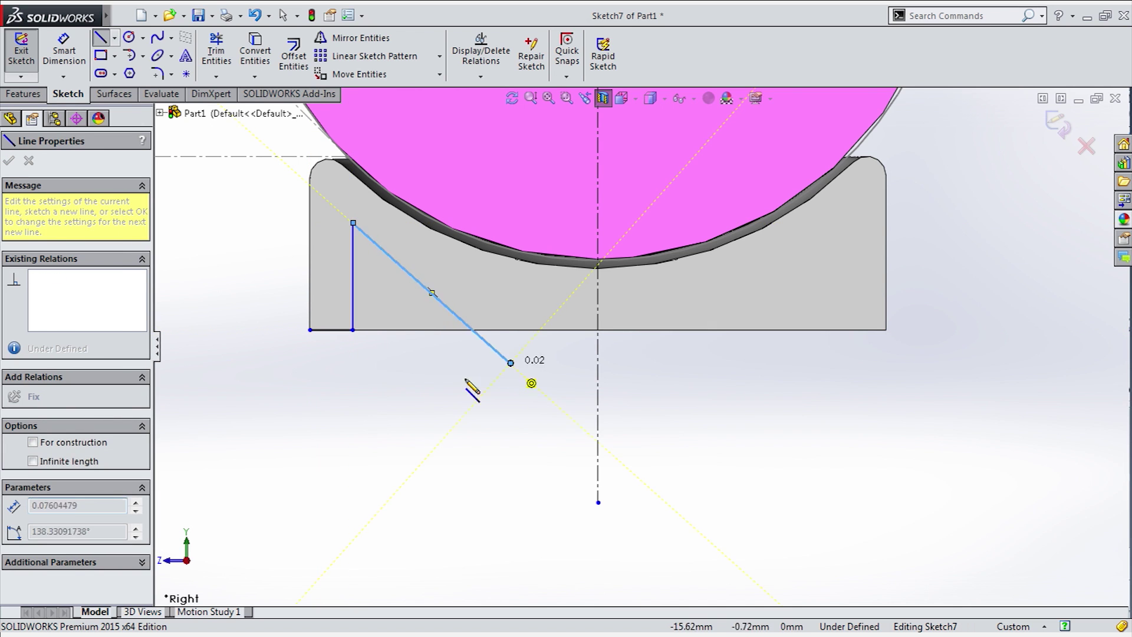
{"action": "left_click", "coordinate": [353, 362]}
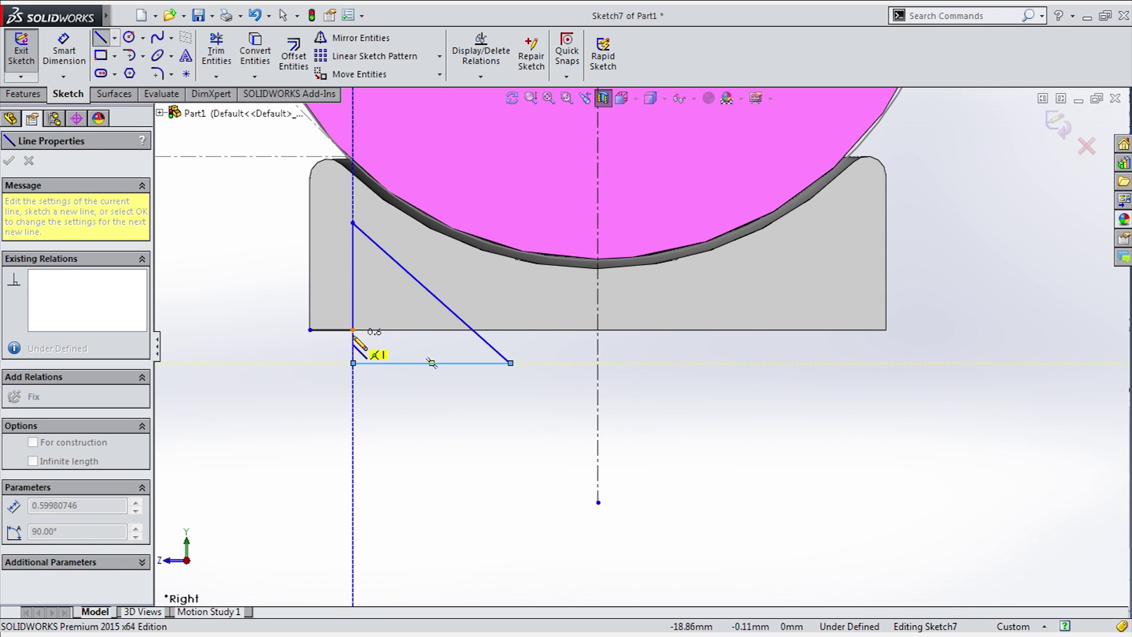
Dimension the vertical line 1 mm in from the support's bottom-left corner.
{"action": "left_click", "coordinate": [64, 52]}
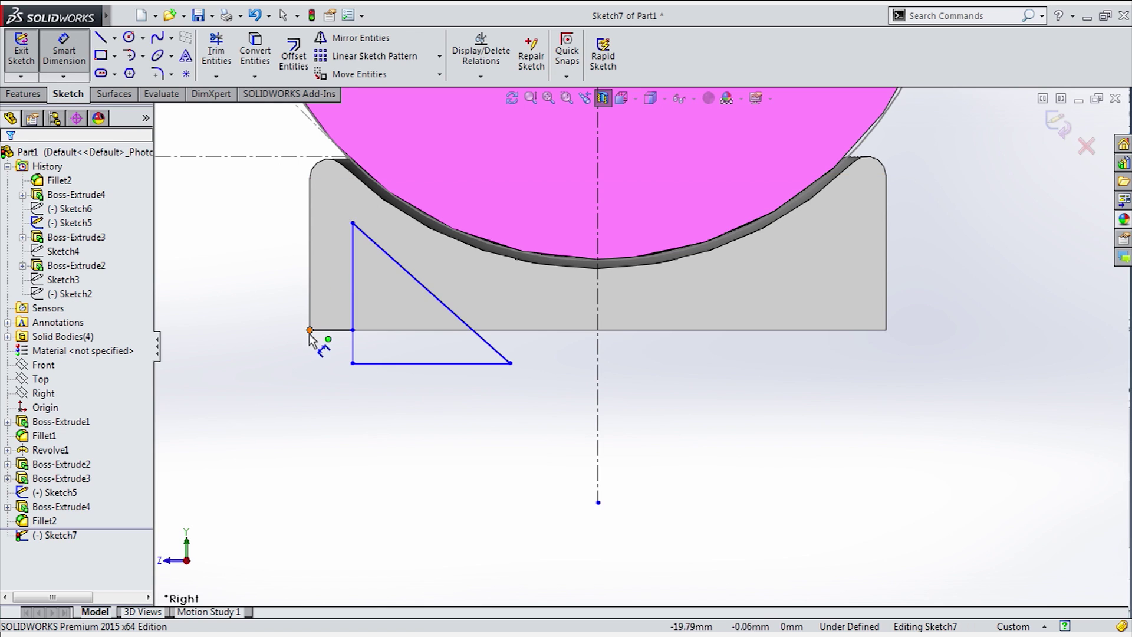
{"action": "left_click", "coordinate": [309, 330]}
{"action": "left_click", "coordinate": [353, 286]}
{"action": "left_click", "coordinate": [296, 469]}
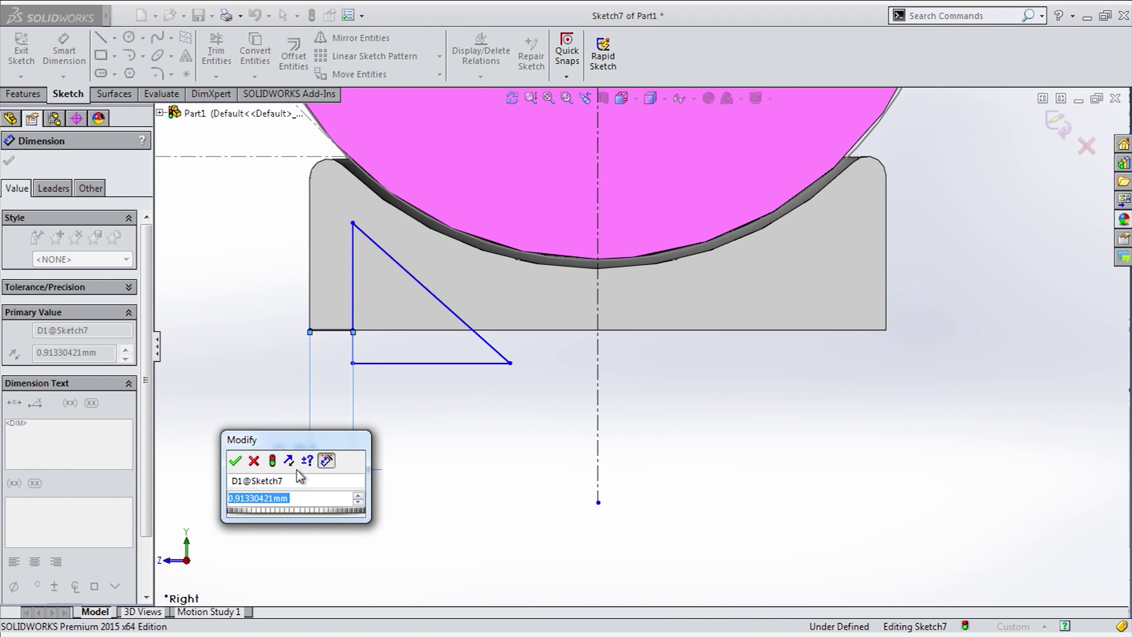
{"action": "type", "text": "="}
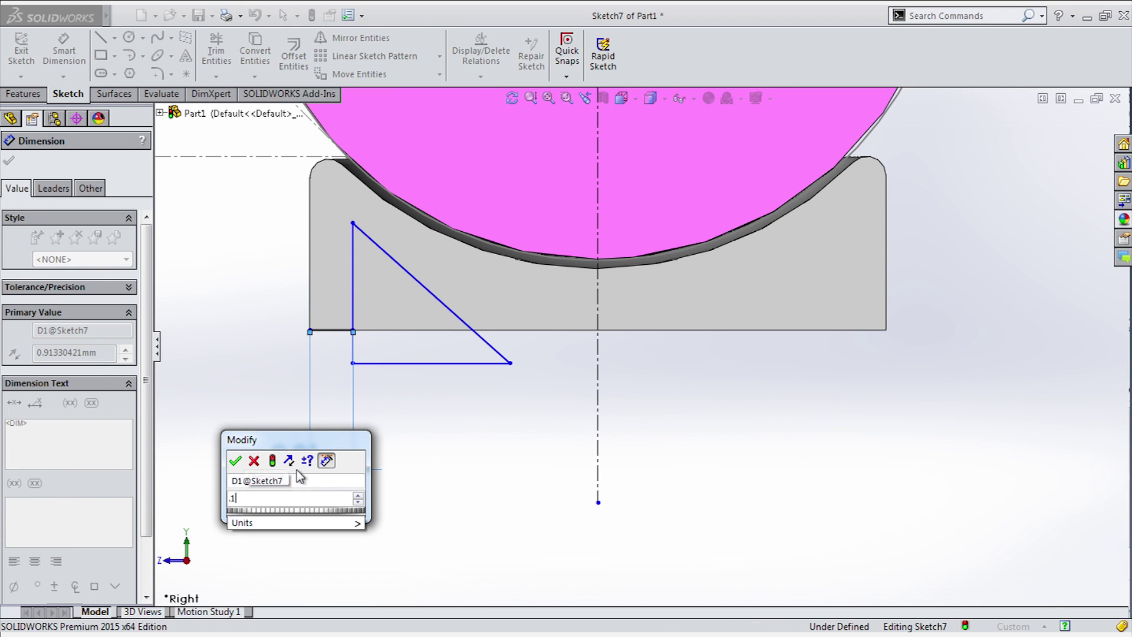
{"action": "type", "text": "1"}
{"action": "key", "text": "Return"}
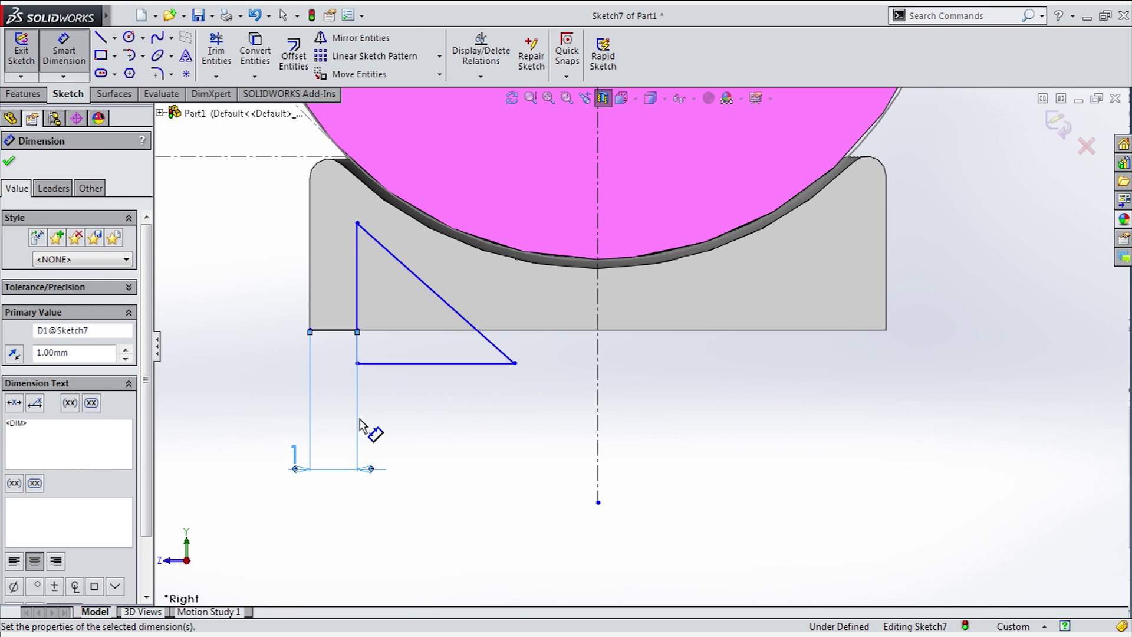
{"action": "key", "text": "Escape"}
{"action": "key", "text": "Escape"}
Set a 45° angle between the vertical and diagonal lines, trim extras and exit the sketch.
{"action": "left_click", "coordinate": [436, 293]}
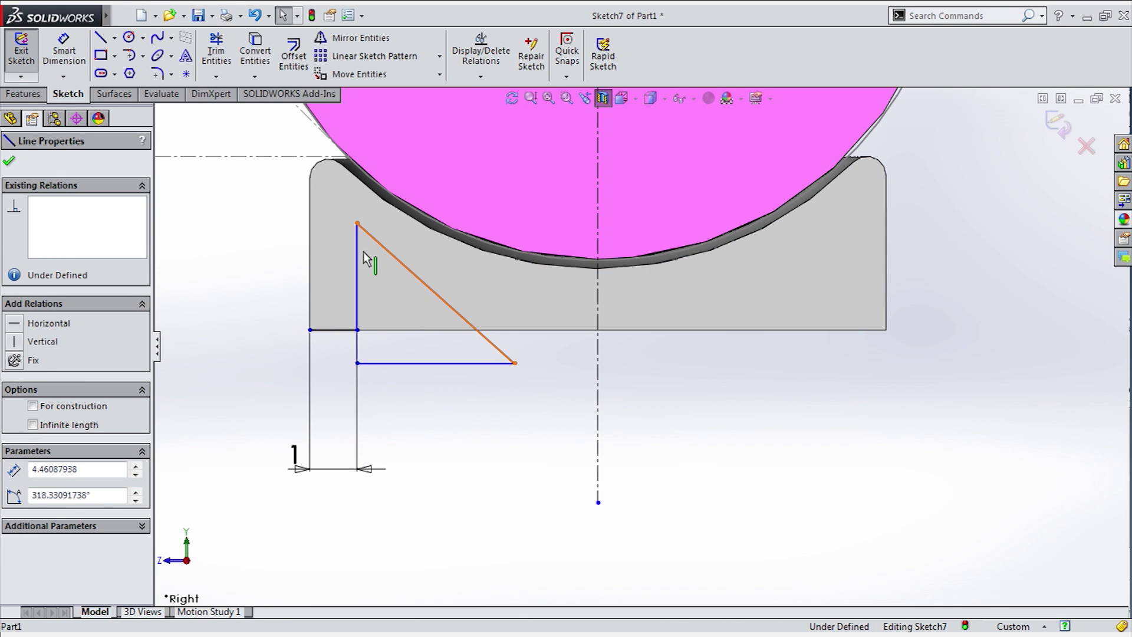
{"action": "left_click", "coordinate": [64, 54]}
{"action": "left_click", "coordinate": [358, 269]}
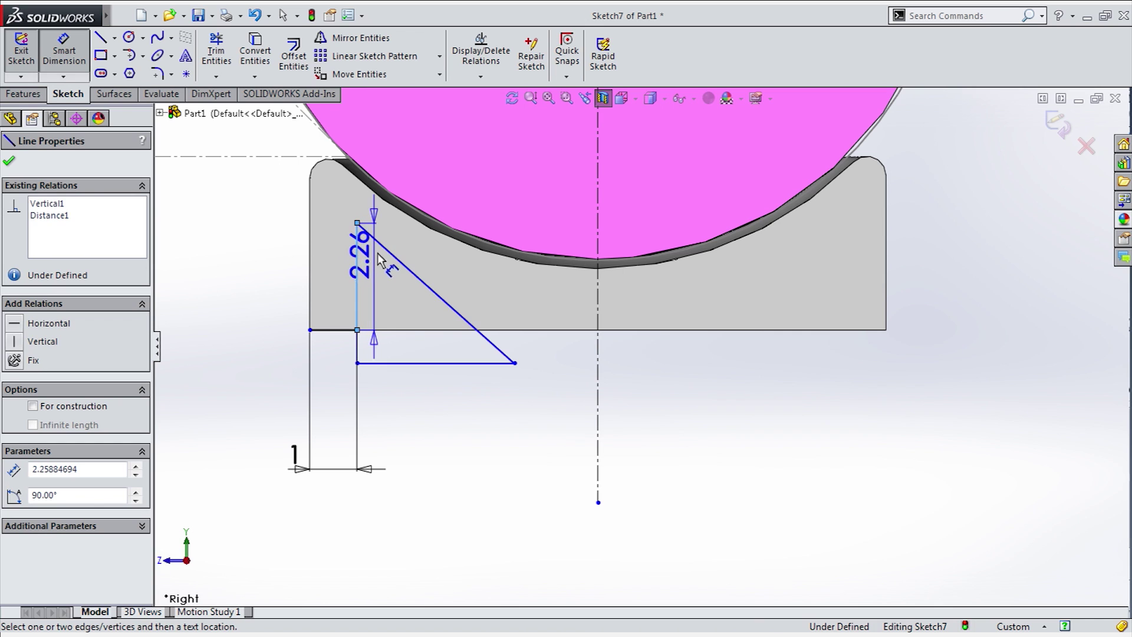
{"action": "left_click", "coordinate": [399, 259]}
{"action": "left_click", "coordinate": [380, 282]}
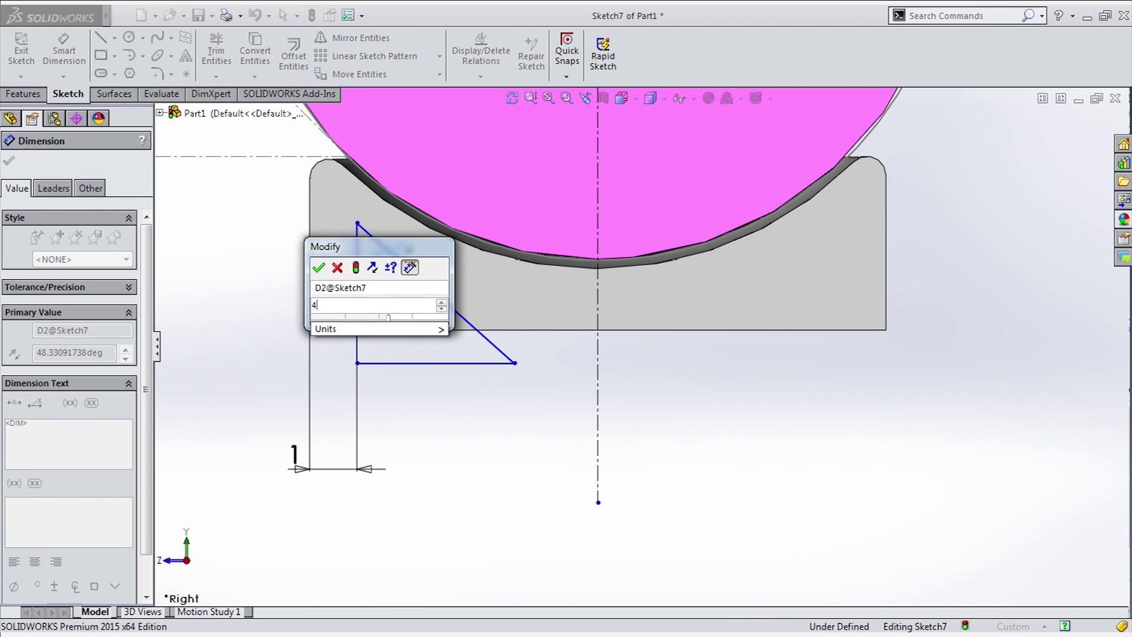
{"action": "type", "text": "45"}
{"action": "key", "text": "Return"}
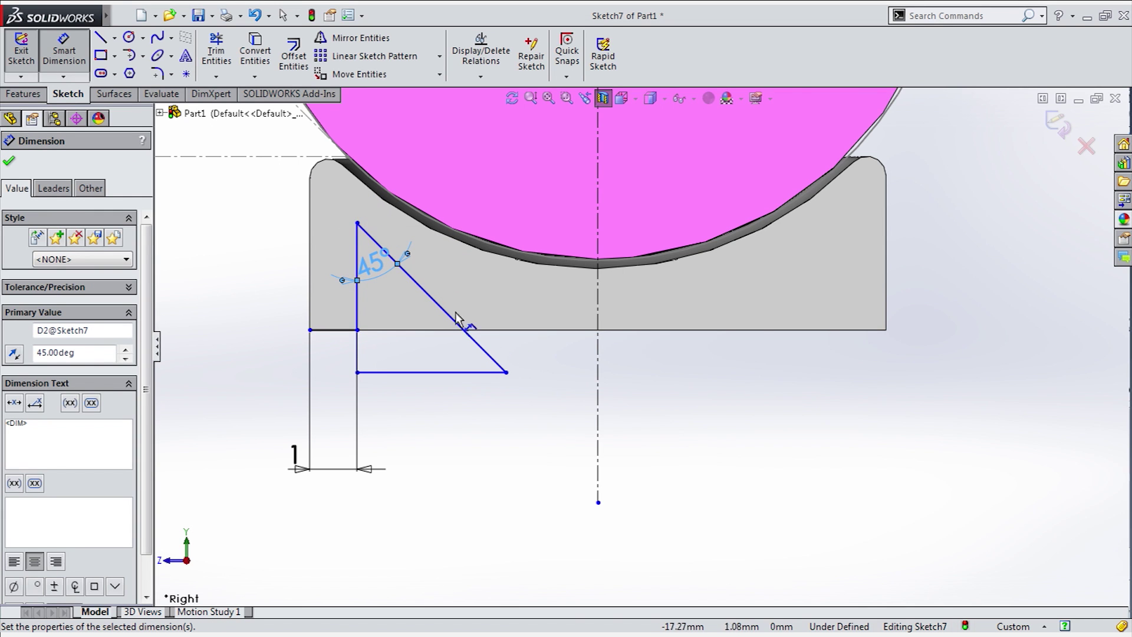
{"action": "left_click", "coordinate": [205, 64]}
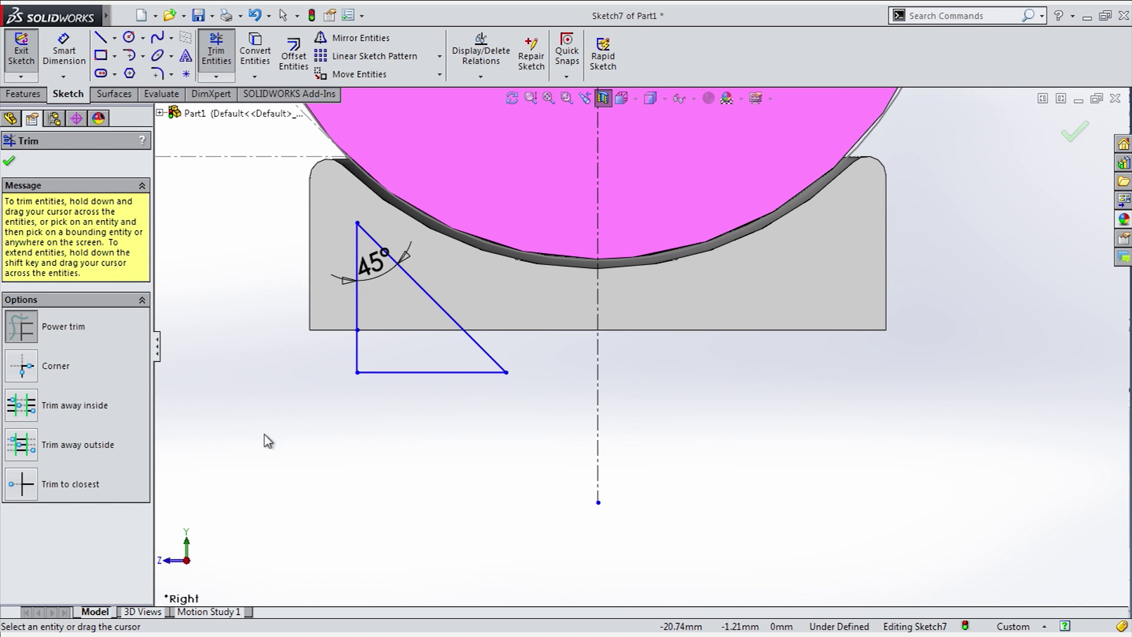
{"action": "left_click", "coordinate": [22, 51]}
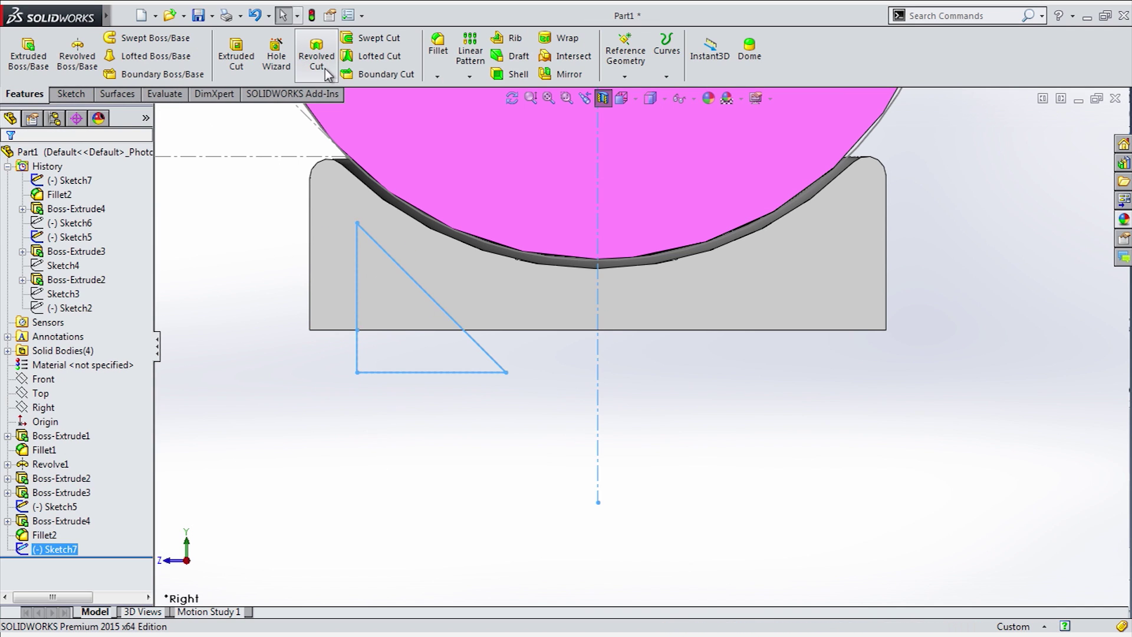
Revolve-cut the triangle 360° around the centerline, then view the bevelled cup unsectioned from the front.
{"action": "left_click", "coordinate": [317, 56]}
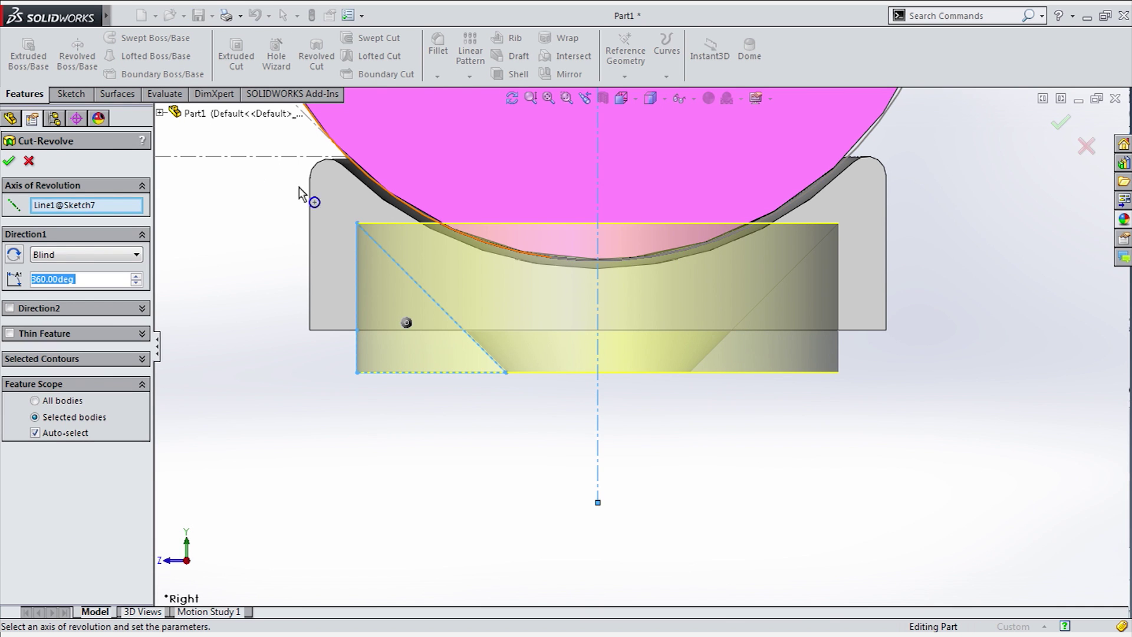
{"action": "left_click", "coordinate": [14, 158]}
{"action": "middle_click_drag", "start_coordinate": [345, 404], "coordinate": [400, 298]}
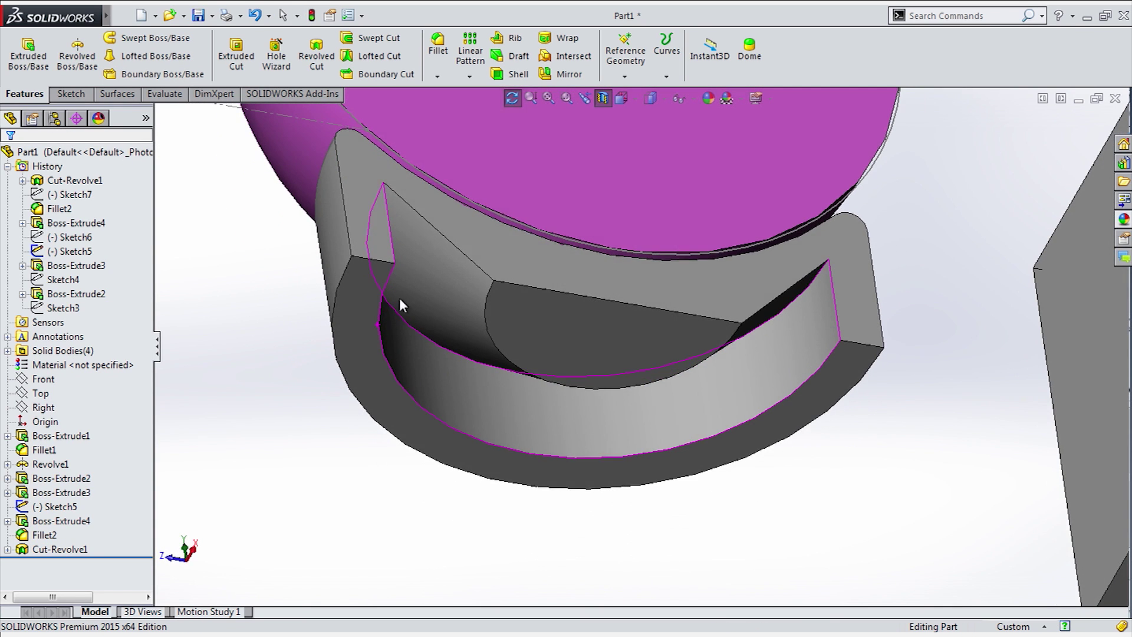
{"action": "left_click", "coordinate": [602, 100]}
{"action": "scroll", "coordinate": [662, 490], "scroll_direction": "up", "scroll_amount": 5}
{"action": "middle_click_drag", "start_coordinate": [678, 452], "coordinate": [723, 345]}
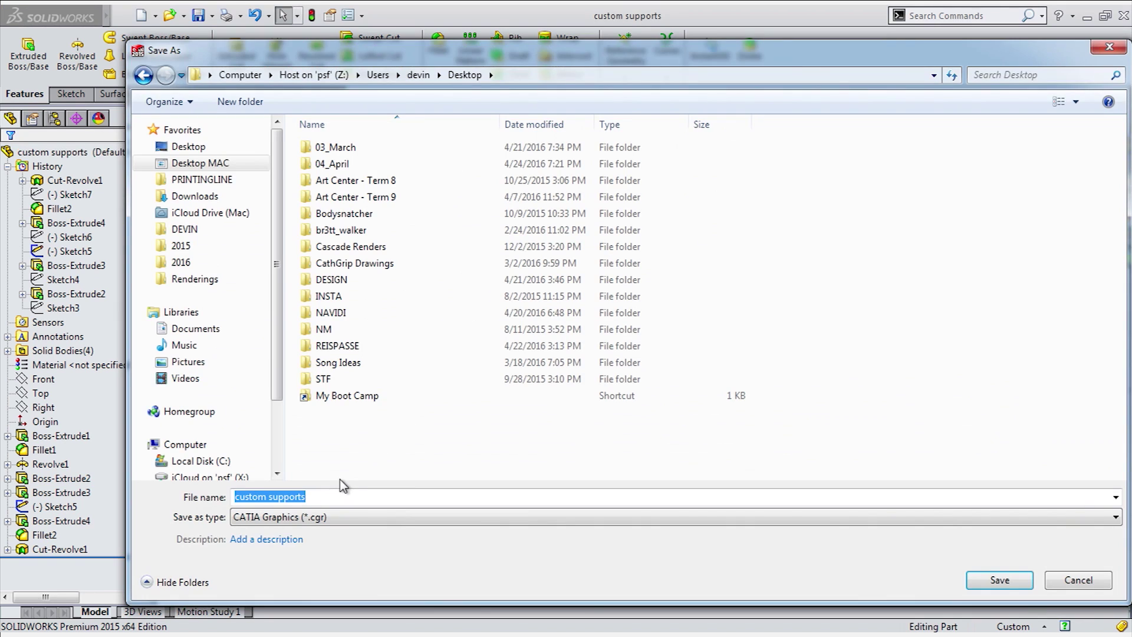
Save the supports part as STL (*.stl) named BetterSupports and approve the export.
{"action": "left_click", "coordinate": [327, 517]}
{"action": "left_click", "coordinate": [302, 300]}
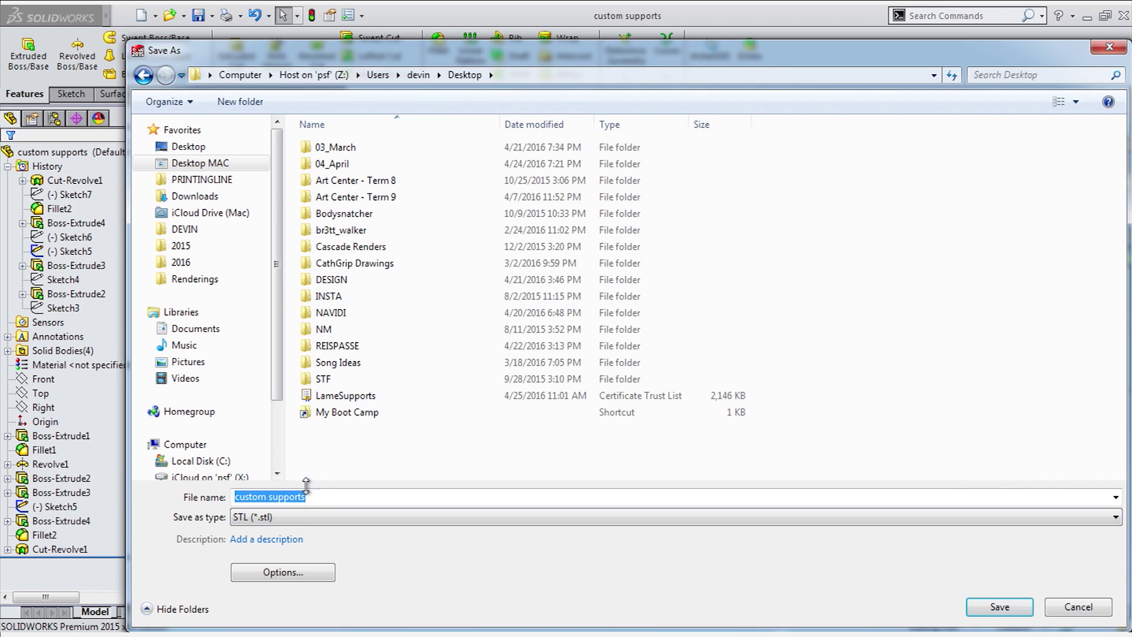
{"action": "type", "text": "BetterS"}
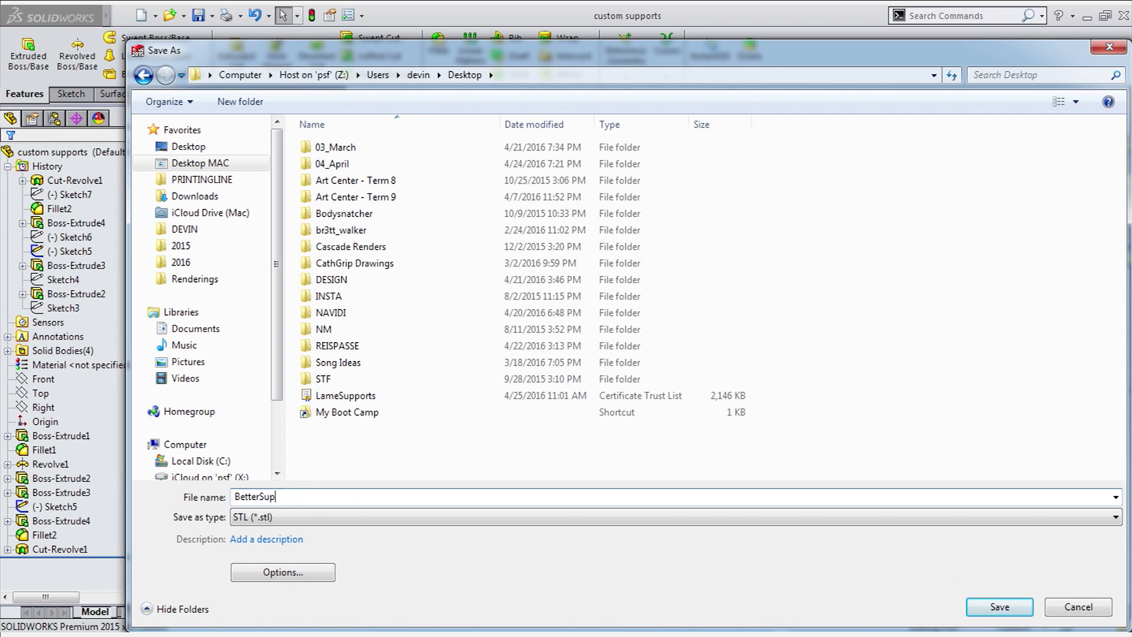
{"action": "key", "text": "Return"}
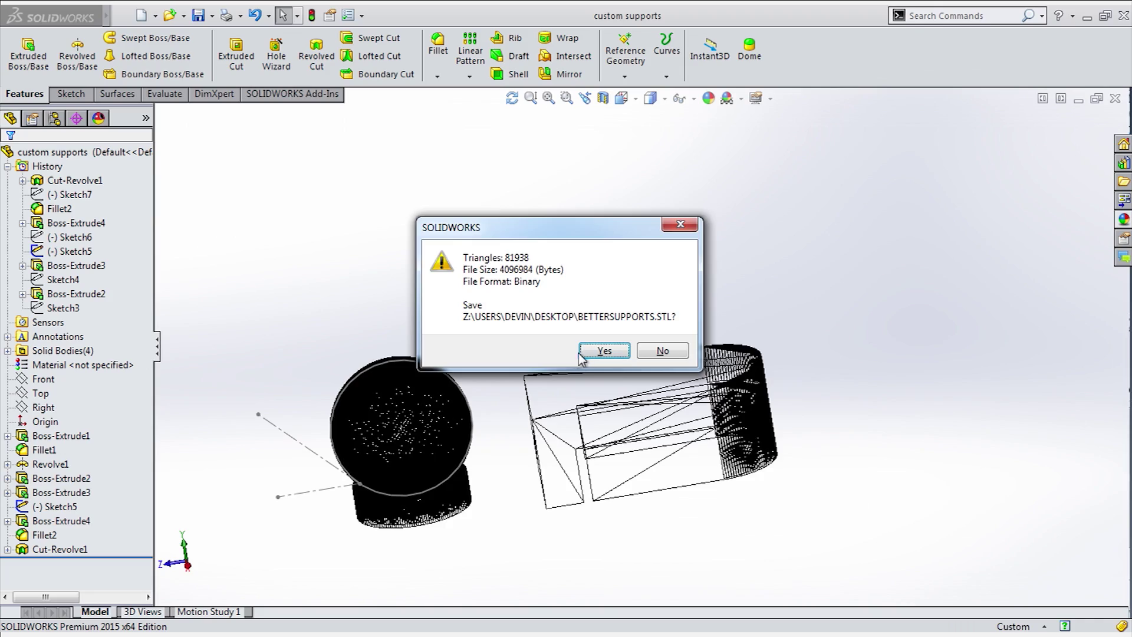
{"action": "left_click", "coordinate": [583, 354]}
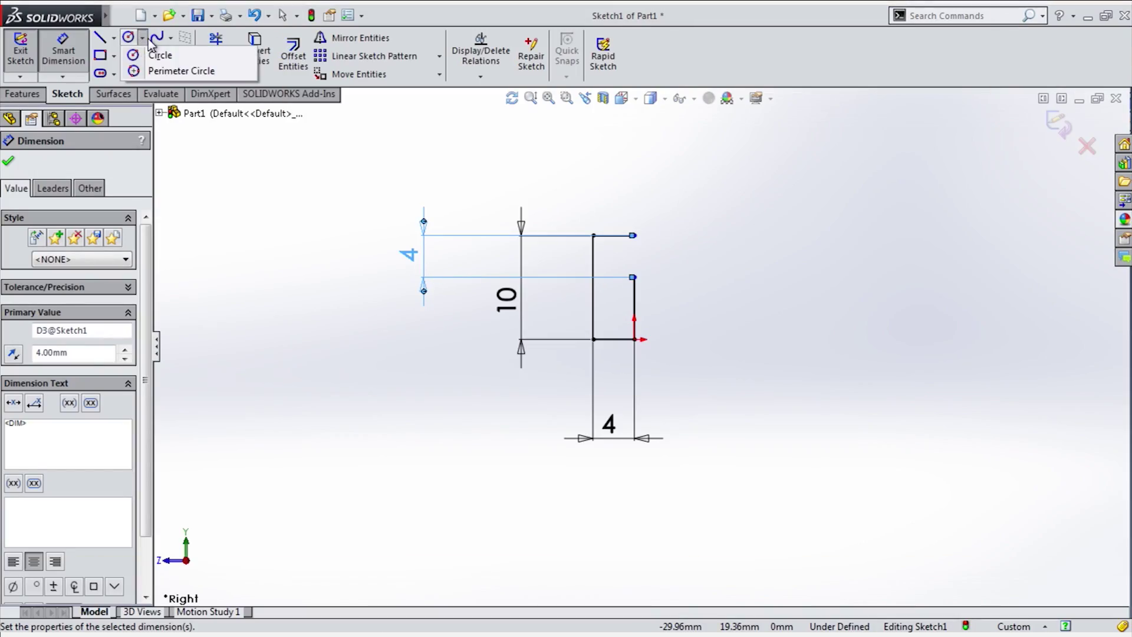
Draw a wavy spline from the top line's end, then raise its low point to reshape it.
{"action": "left_click", "coordinate": [156, 38]}
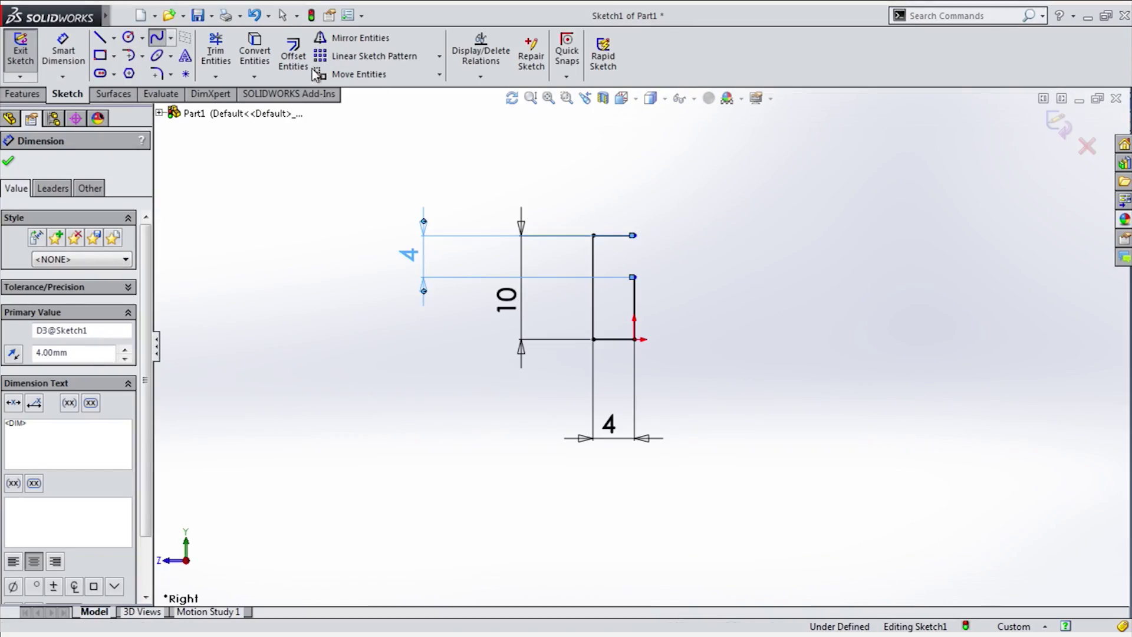
{"action": "left_click", "coordinate": [634, 278]}
{"action": "left_click", "coordinate": [708, 278]}
{"action": "left_click", "coordinate": [755, 307]}
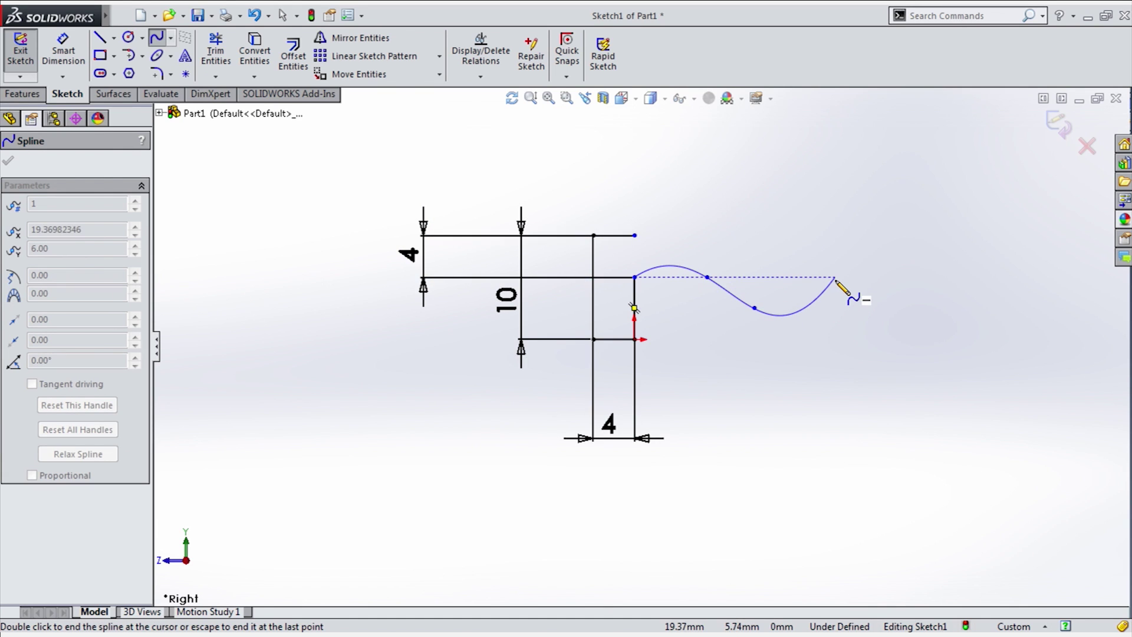
{"action": "double_click", "coordinate": [836, 277]}
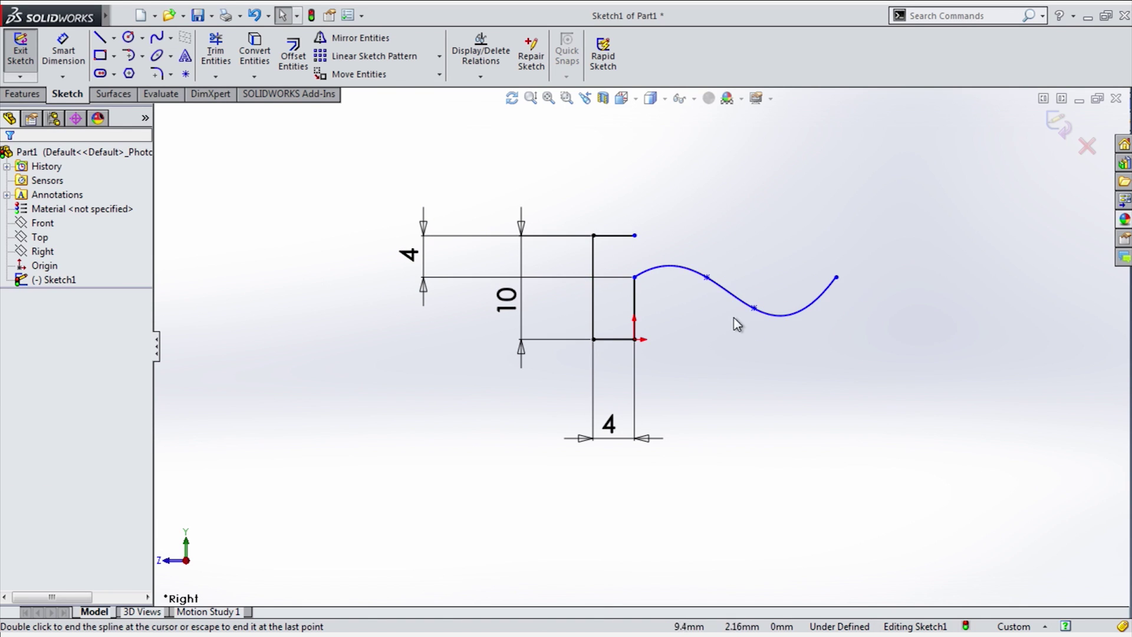
{"action": "left_click_drag", "start_coordinate": [754, 308], "coordinate": [767, 295]}
Make the spline's start tangent horizontal and offset the profile to give thickness.
{"action": "left_click", "coordinate": [720, 287]}
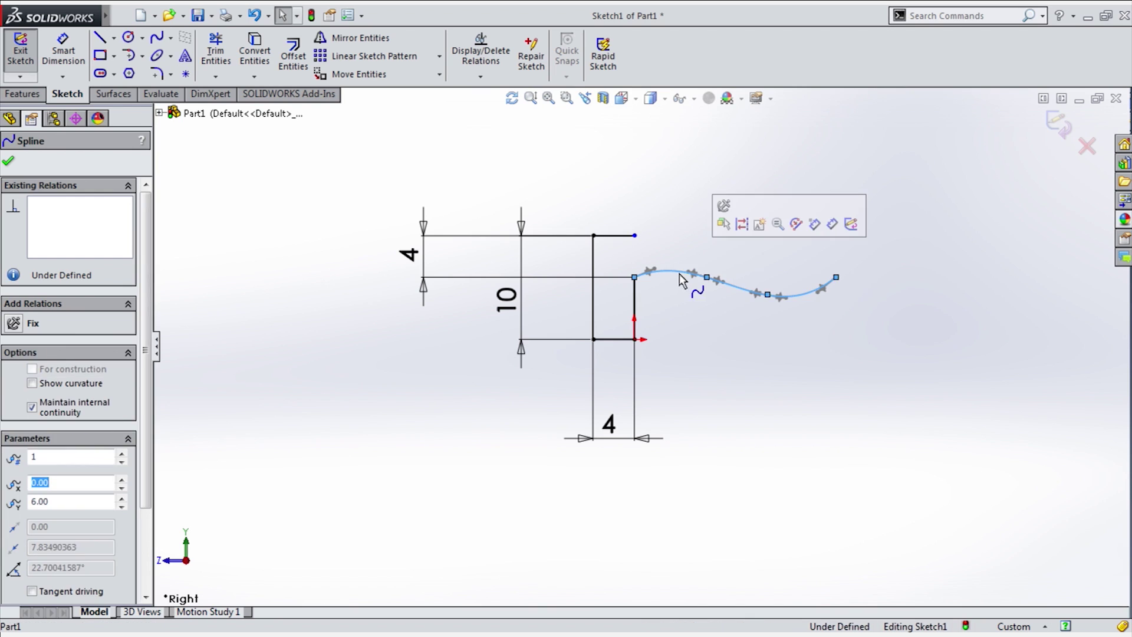
{"action": "left_click_drag", "start_coordinate": [649, 271], "coordinate": [662, 278]}
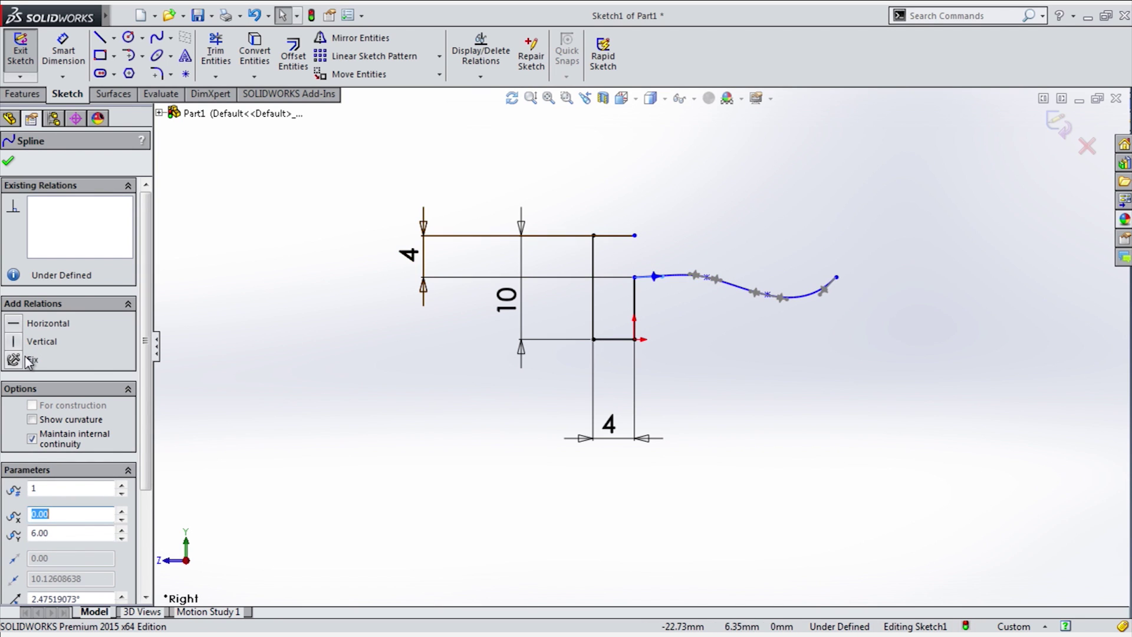
{"action": "left_click", "coordinate": [14, 325]}
{"action": "left_click", "coordinate": [758, 355]}
{"action": "left_click", "coordinate": [742, 299]}
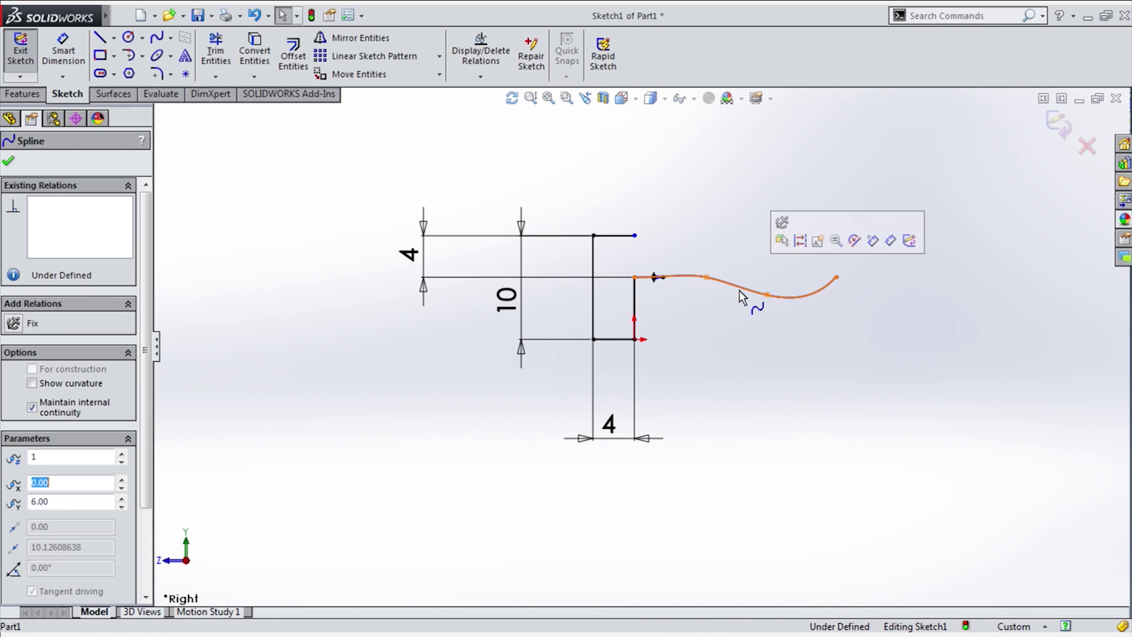
{"action": "left_click", "coordinate": [293, 56]}
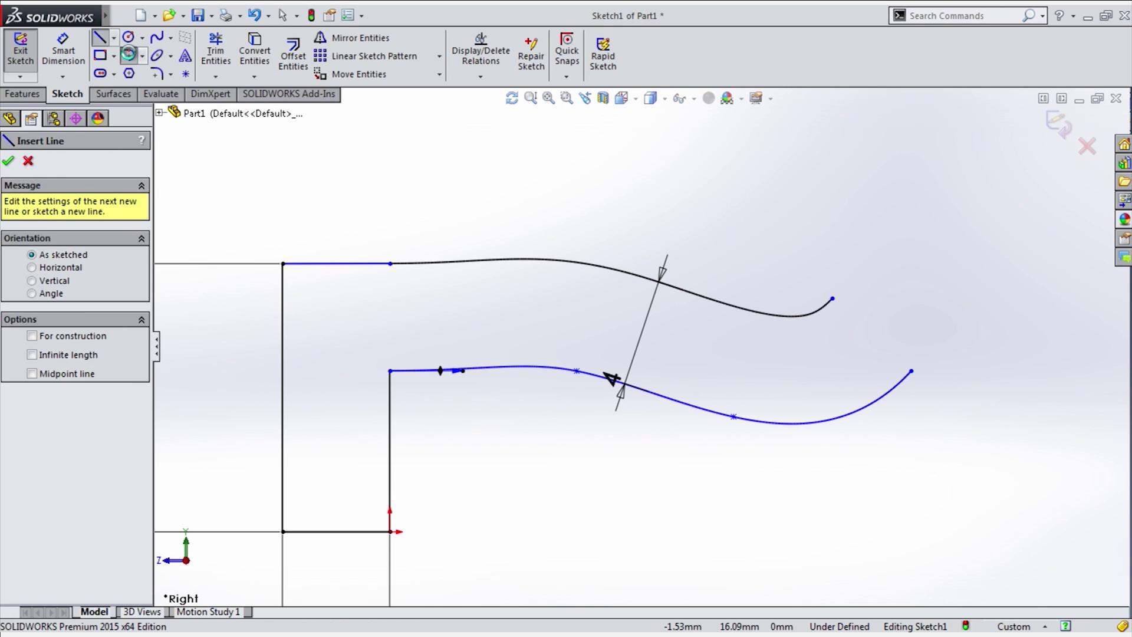
Cap the curve ends with a tangent arc and extrude the profile 21.40 mm.
{"action": "key", "text": "a"}
{"action": "left_click", "coordinate": [911, 371]}
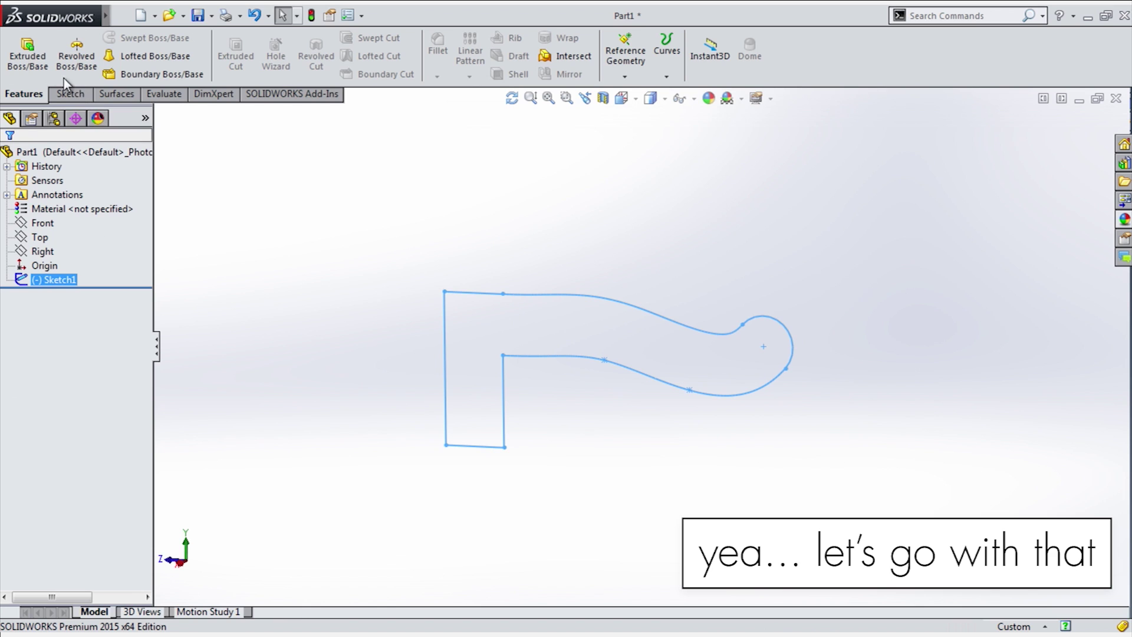
{"action": "left_click", "coordinate": [28, 55]}
{"action": "left_click_drag", "start_coordinate": [614, 378], "coordinate": [510, 465]}
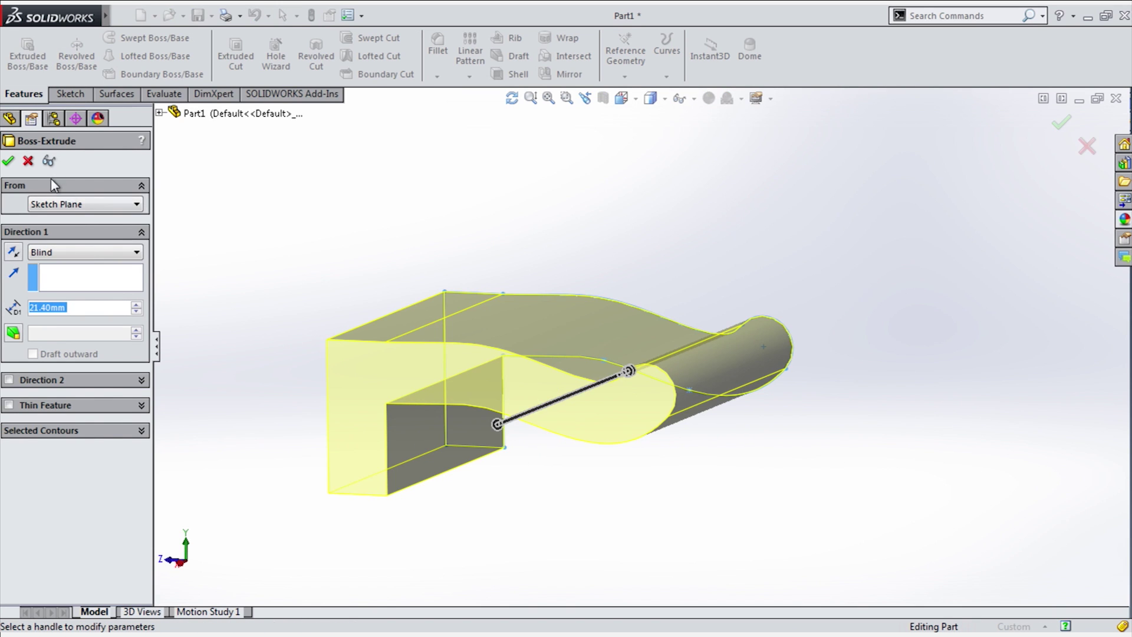
{"action": "left_click", "coordinate": [11, 163]}
Start a new sketch on the leg's base face.
{"action": "middle_click_drag", "start_coordinate": [613, 519], "coordinate": [508, 437]}
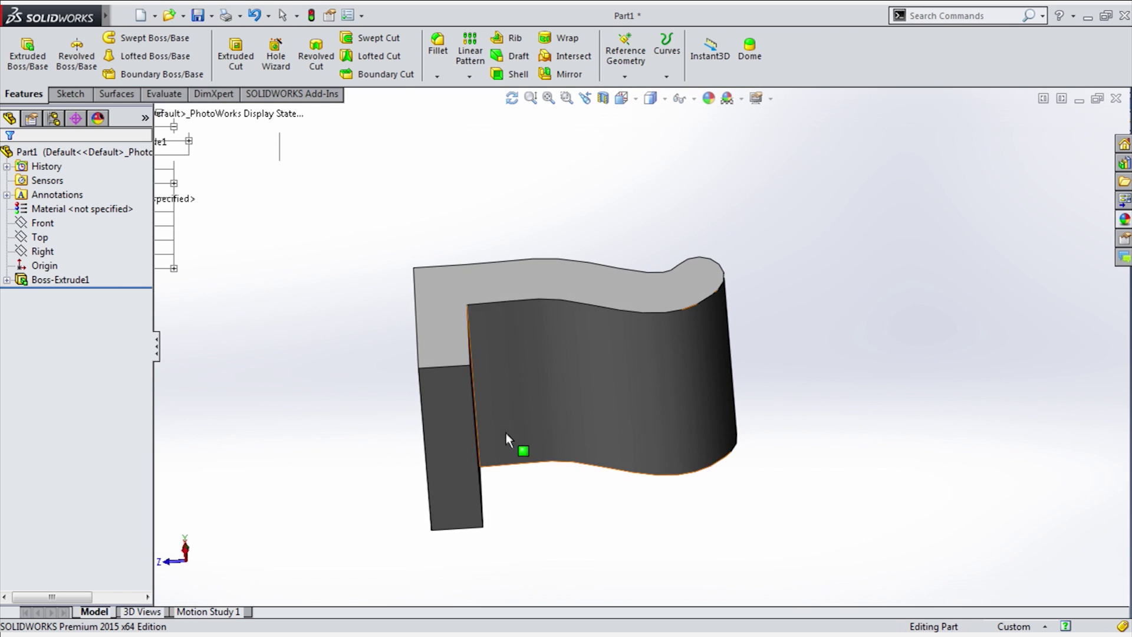
{"action": "left_click", "coordinate": [443, 428]}
{"action": "left_click", "coordinate": [501, 375]}
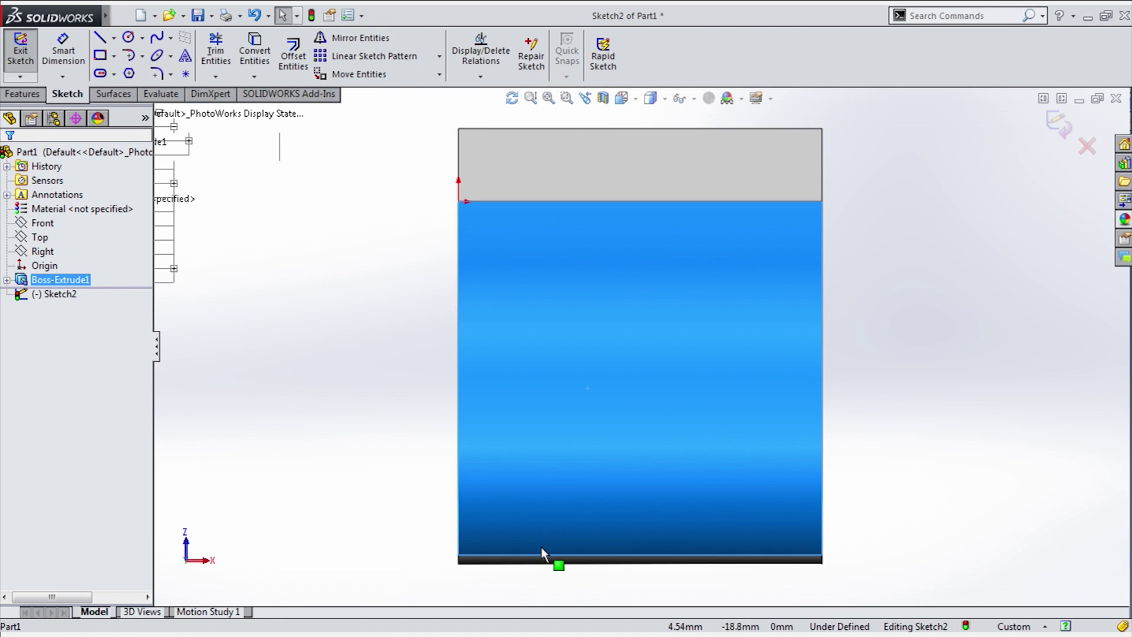
Convert the base face's edges, view from Bottom, and draw and trim a horizontal line across it.
{"action": "left_click", "coordinate": [254, 56]}
{"action": "mouse_move", "coordinate": [439, 395]}
{"action": "middle_mouse_down"}
{"action": "mouse_move", "coordinate": [462, 396]}
{"action": "mouse_move", "coordinate": [575, 563]}
{"action": "middle_mouse_up"}
{"action": "key", "text": "ctrl+6"}
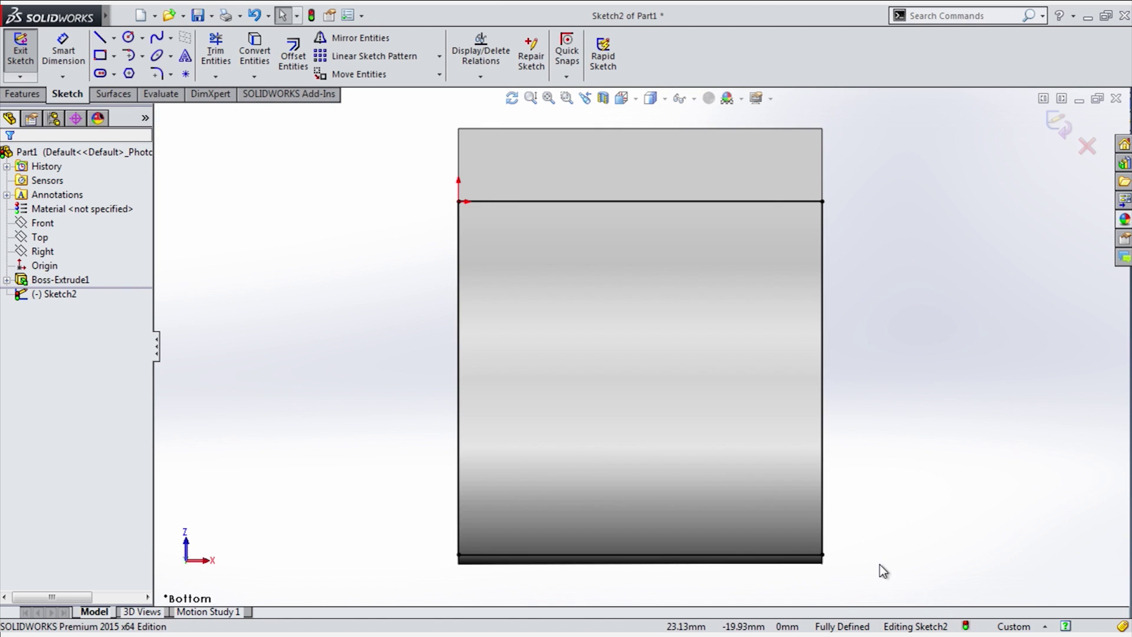
{"action": "key", "text": "l"}
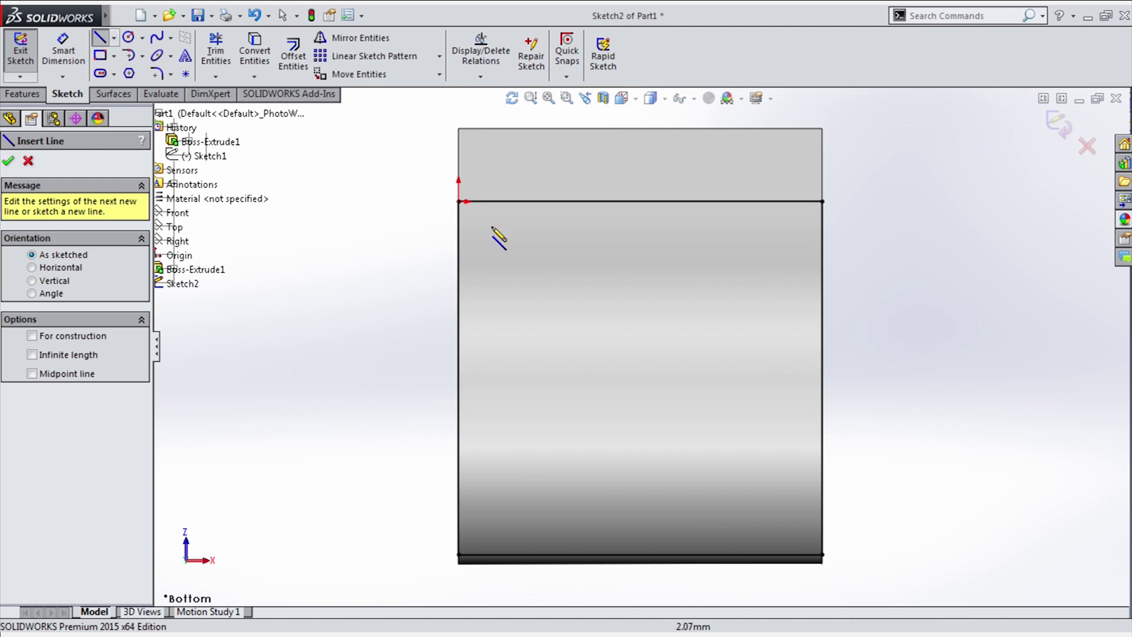
{"action": "left_click", "coordinate": [426, 220]}
{"action": "left_click", "coordinate": [867, 219]}
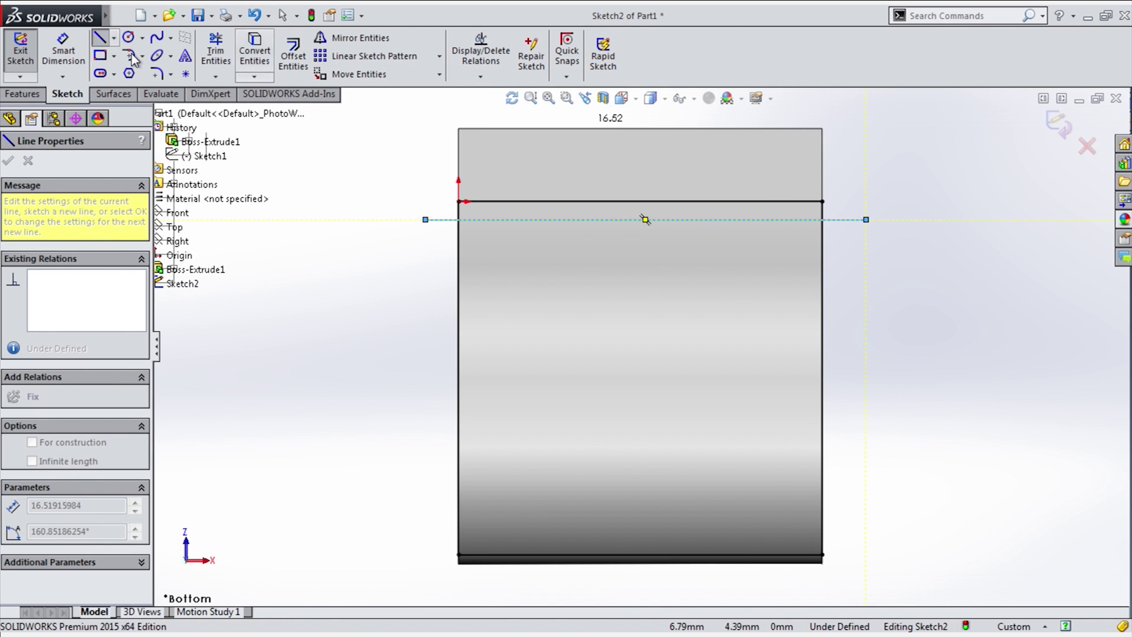
{"action": "left_click", "coordinate": [224, 43]}
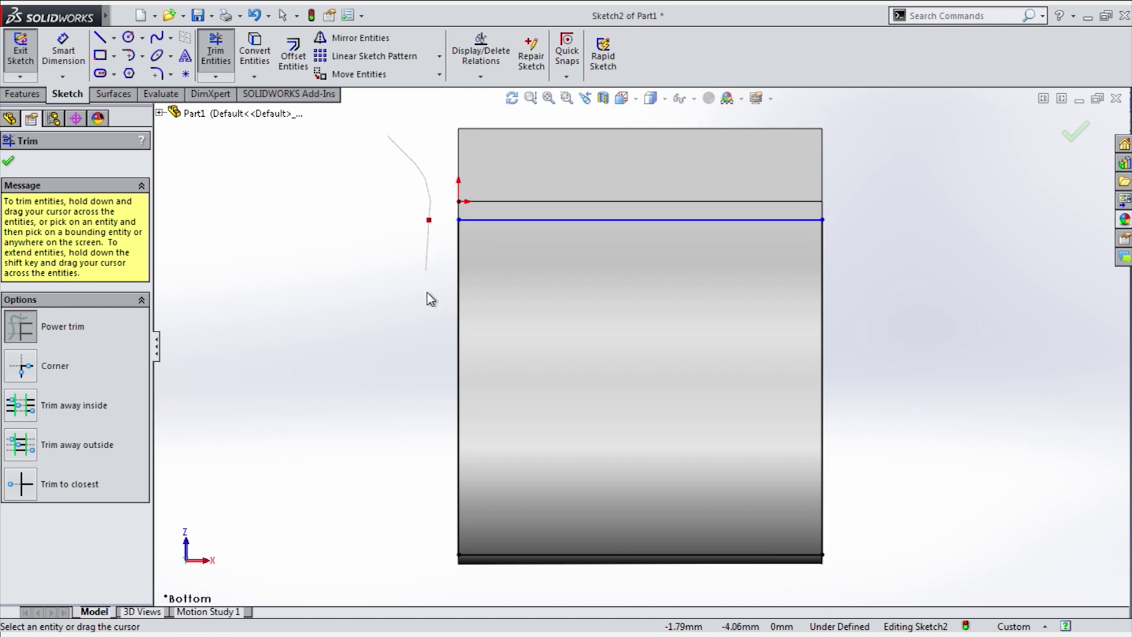
Dimension the line 0.60 mm below the face's upper edge and exit the sketch.
{"action": "left_click", "coordinate": [63, 50]}
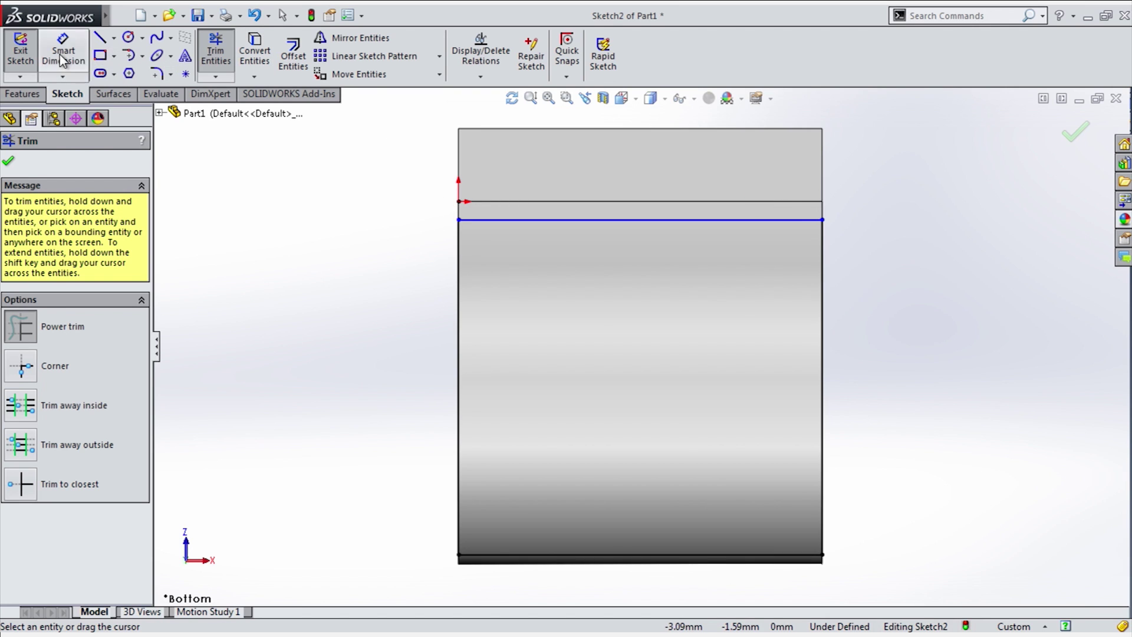
{"action": "left_click", "coordinate": [508, 202]}
{"action": "left_click", "coordinate": [508, 218]}
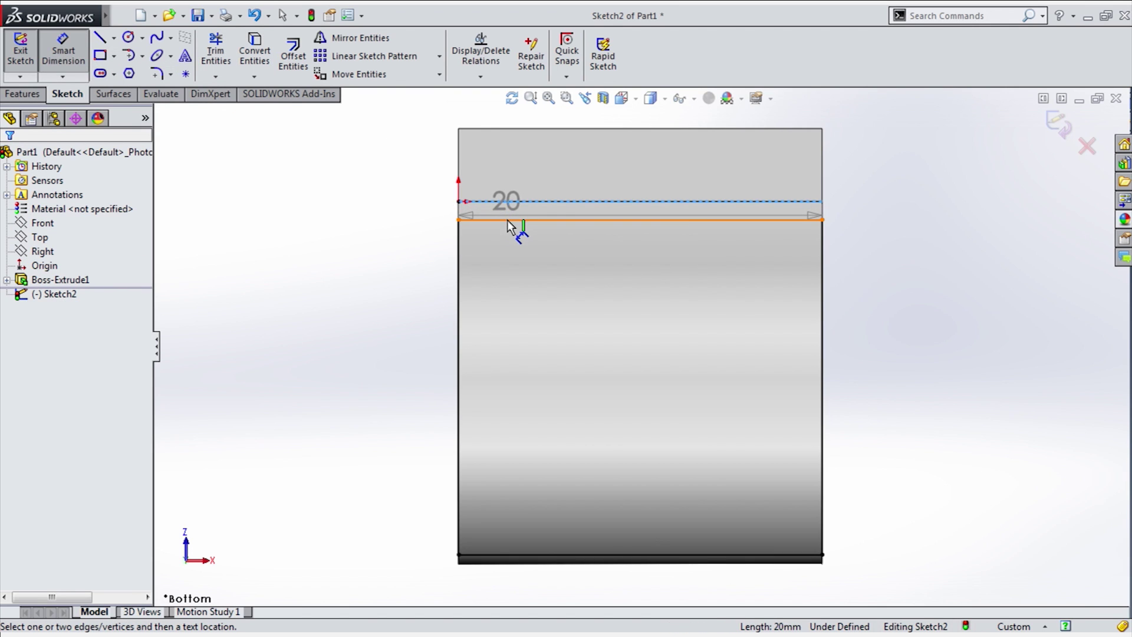
{"action": "left_click", "coordinate": [399, 216]}
{"action": "type", "text": "0.6"}
{"action": "key", "text": "Return"}
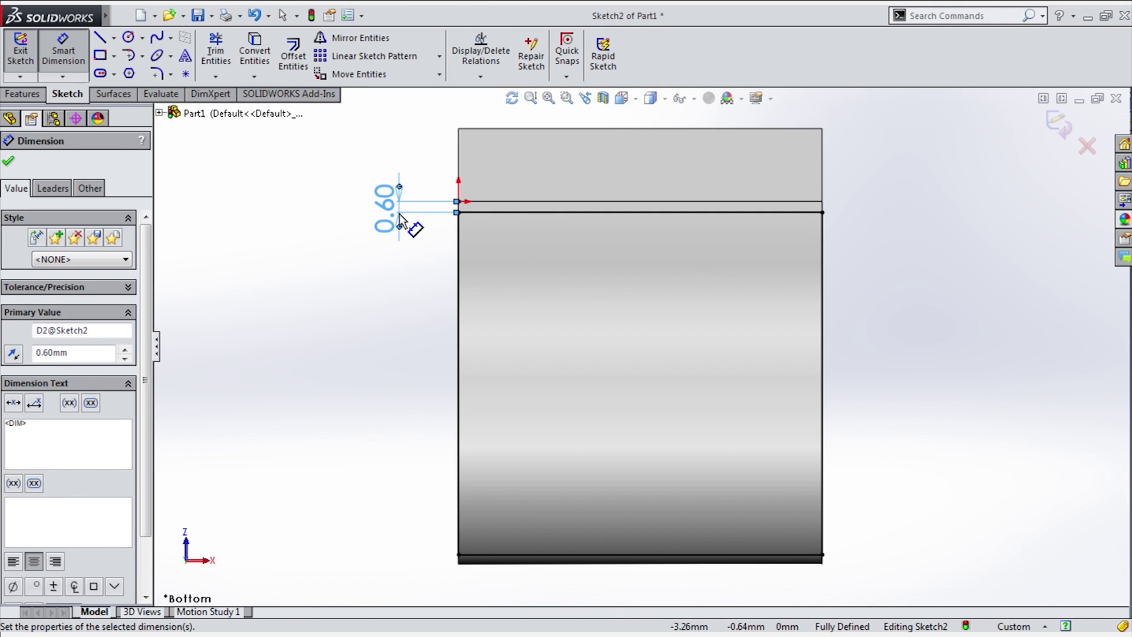
{"action": "left_click", "coordinate": [1058, 124]}
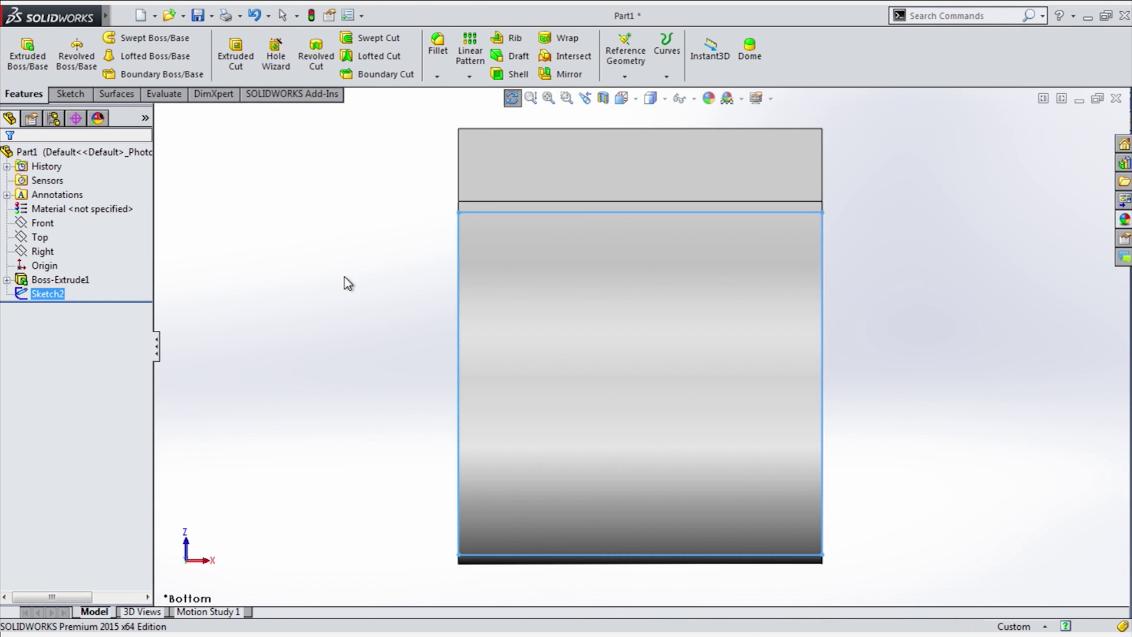
{"action": "mouse_move", "coordinate": [344, 277]}
{"action": "middle_mouse_down"}
{"action": "mouse_move", "coordinate": [417, 240]}
{"action": "mouse_move", "coordinate": [426, 256]}
{"action": "middle_mouse_up"}
{"action": "left_click", "coordinate": [27, 53]}
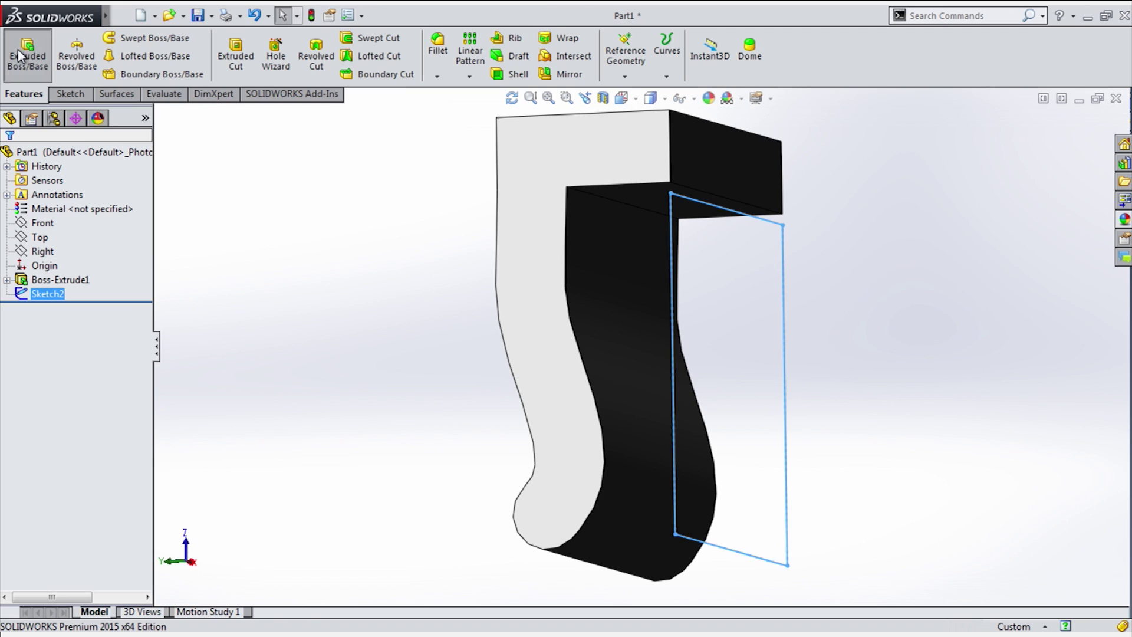
{"action": "left_click", "coordinate": [429, 373]}
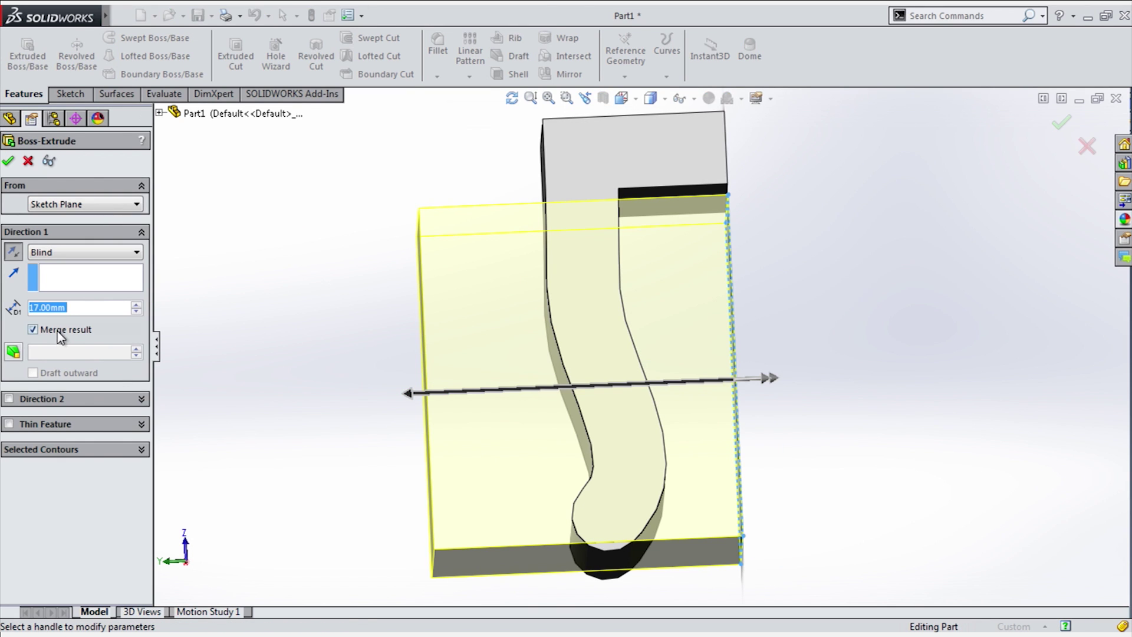
{"action": "left_click", "coordinate": [33, 330]}
{"action": "left_click", "coordinate": [8, 161]}
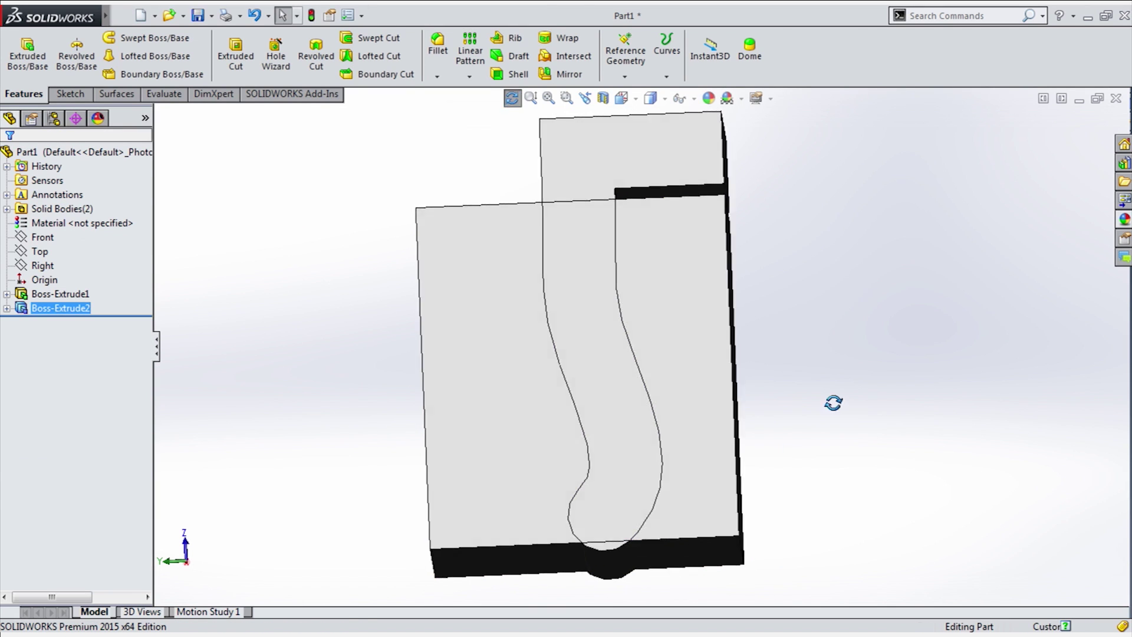
{"action": "middle_click_drag", "start_coordinate": [833, 399], "coordinate": [499, 211]}
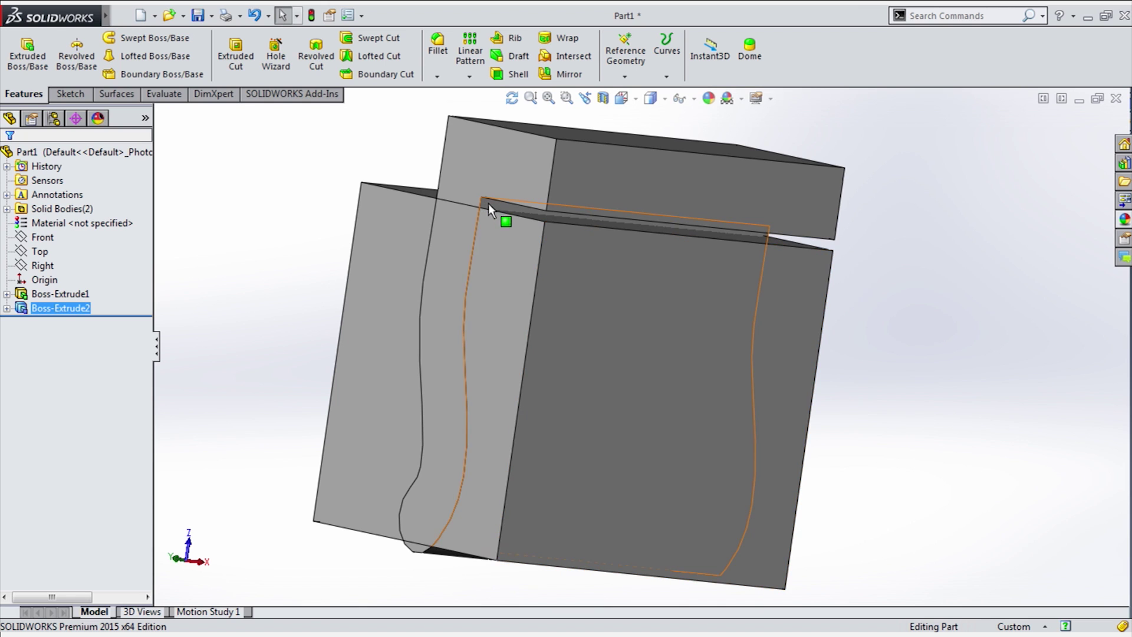
{"action": "left_click", "coordinate": [488, 203]}
{"action": "middle_click_drag", "start_coordinate": [451, 556], "coordinate": [452, 532]}
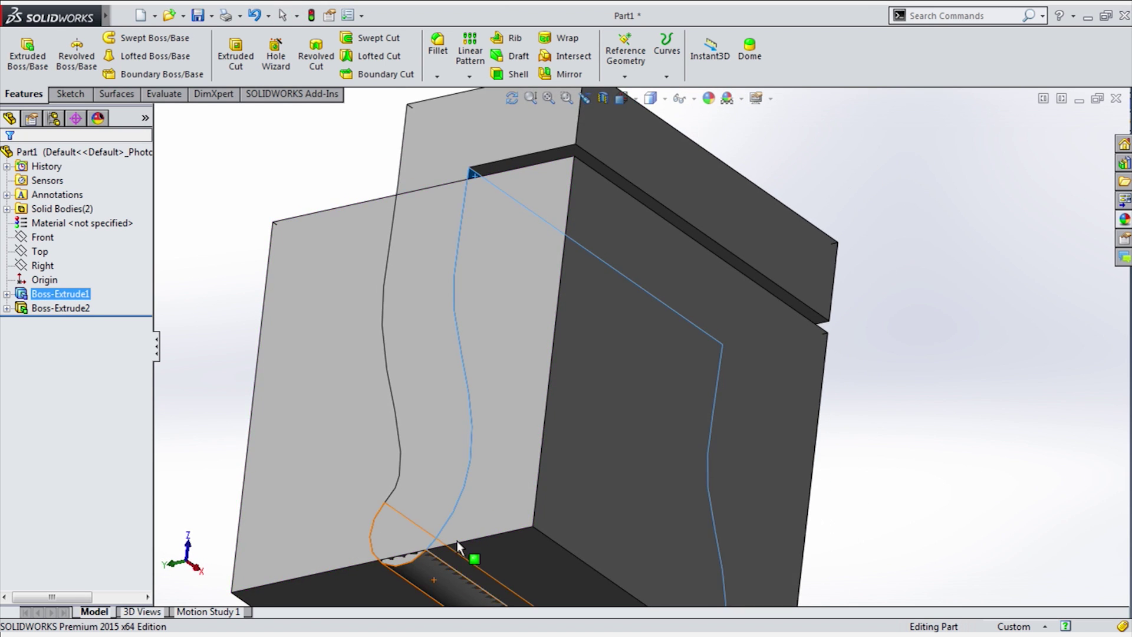
{"action": "scroll", "coordinate": [495, 528], "scroll_direction": "up", "scroll_amount": 3}
{"action": "scroll", "coordinate": [607, 407], "scroll_direction": "down", "scroll_amount": 6}
{"action": "key", "text": "f"}
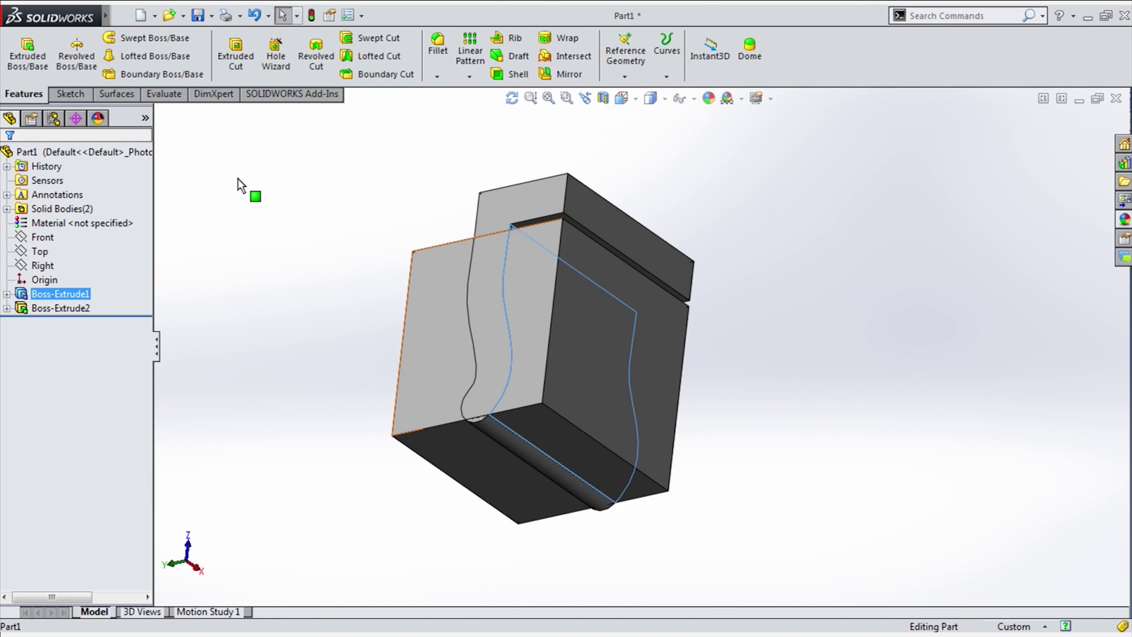
Create a 0.20 mm offset surface from the wavy face.
{"action": "left_click", "coordinate": [115, 94]}
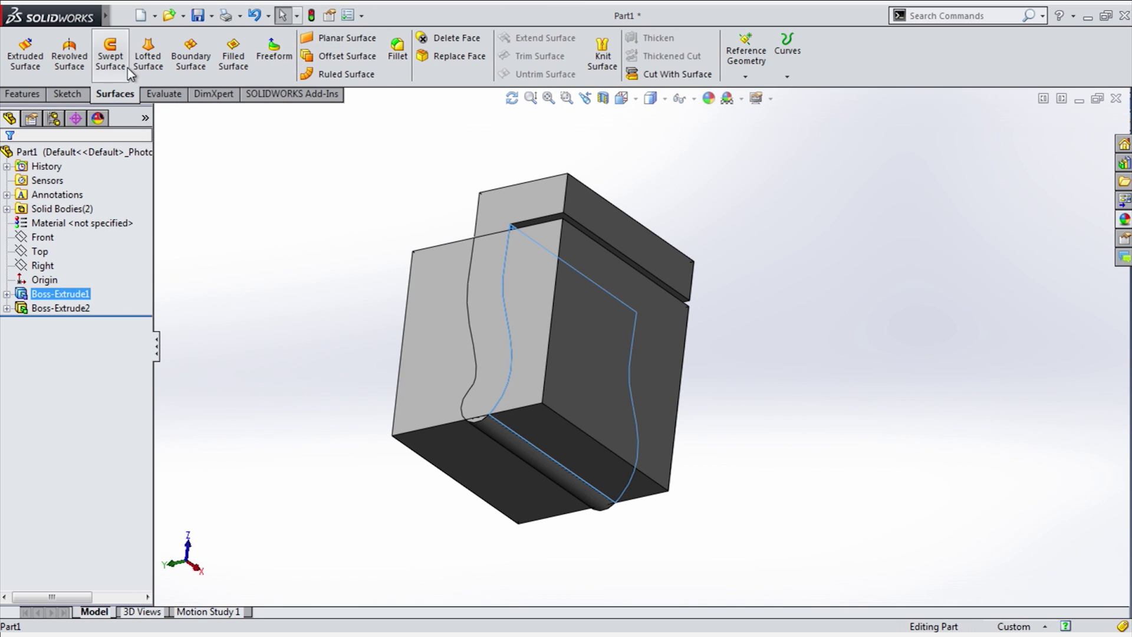
{"action": "left_click", "coordinate": [348, 56]}
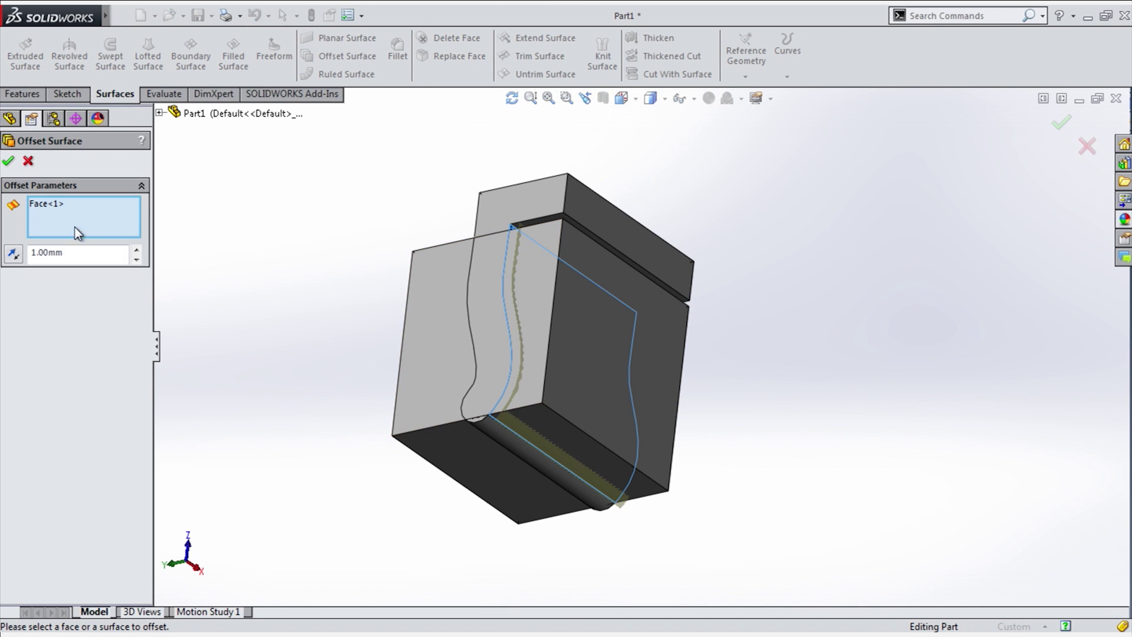
{"action": "key", "text": "Return"}
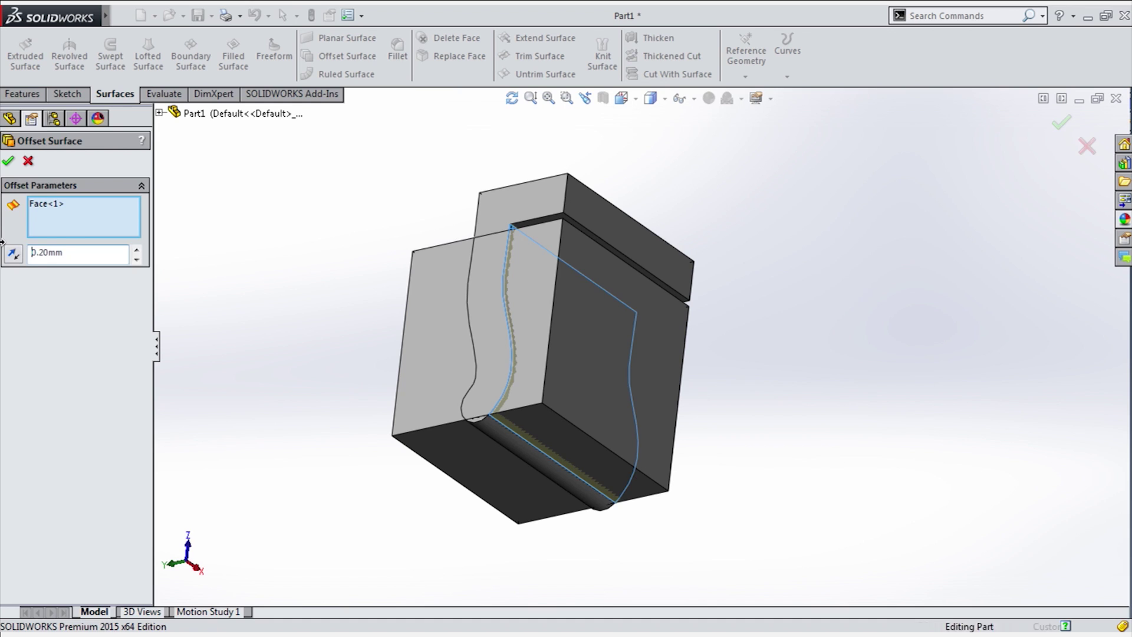
Split the bodies with Surface-Offset1 using Cut Bodies, marking body 2.
{"action": "left_click", "coordinate": [958, 16]}
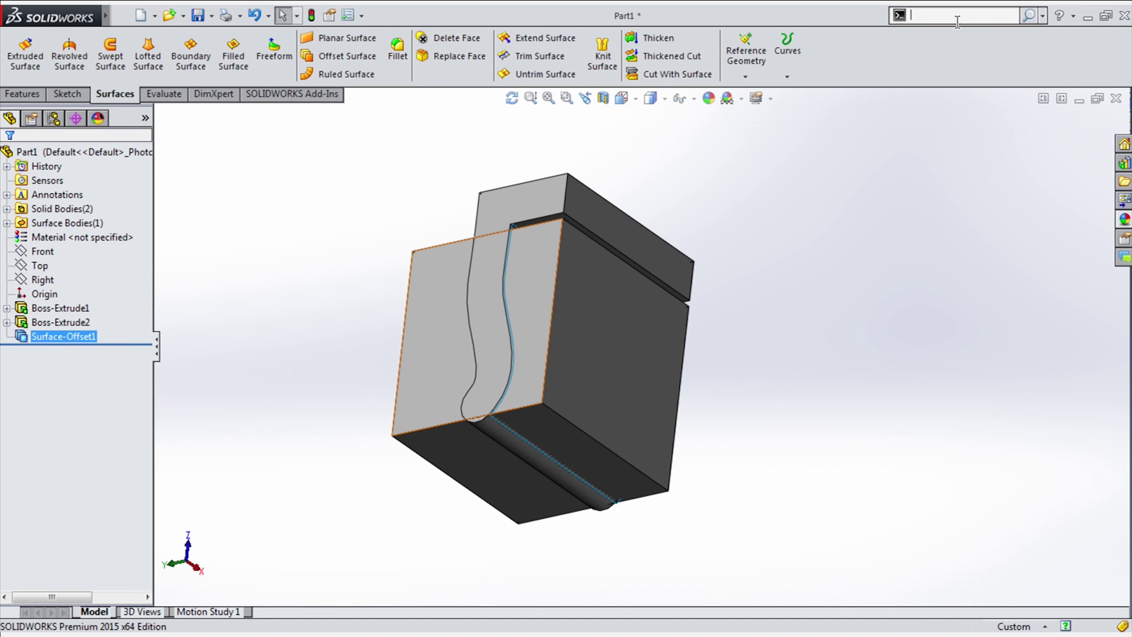
{"action": "type", "text": "split"}
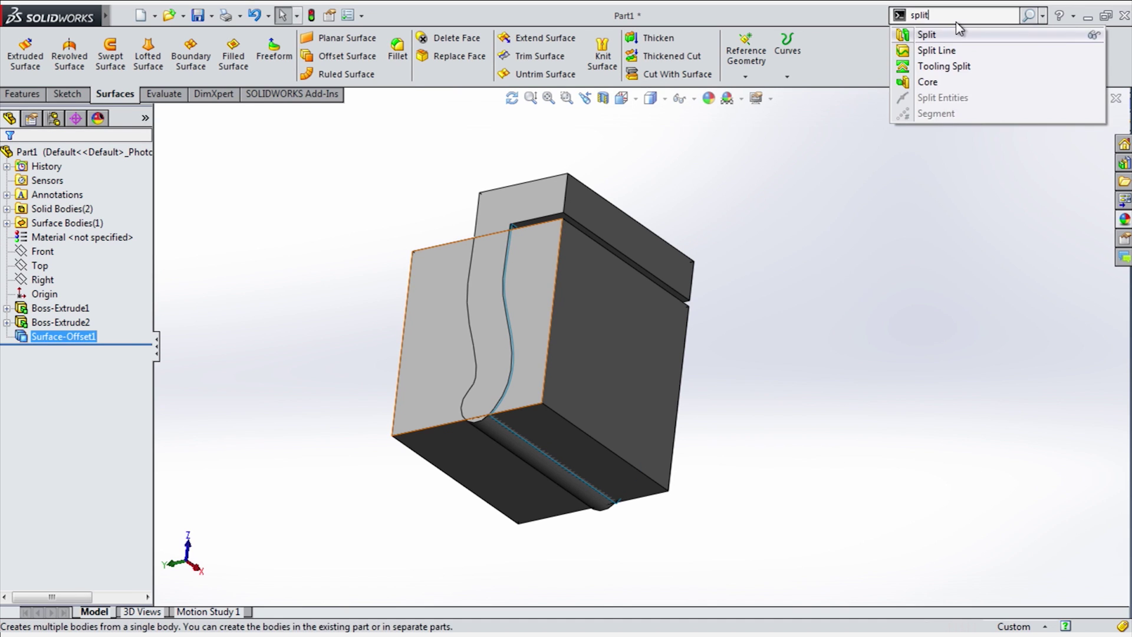
{"action": "left_click", "coordinate": [954, 34]}
{"action": "left_click", "coordinate": [605, 340]}
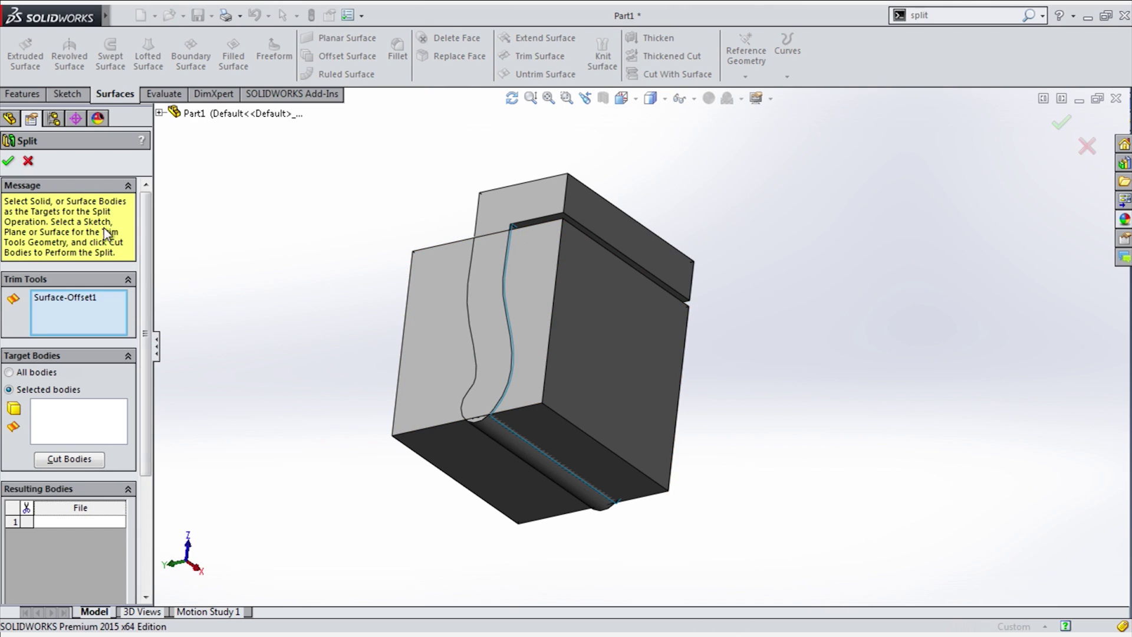
{"action": "left_click", "coordinate": [69, 459]}
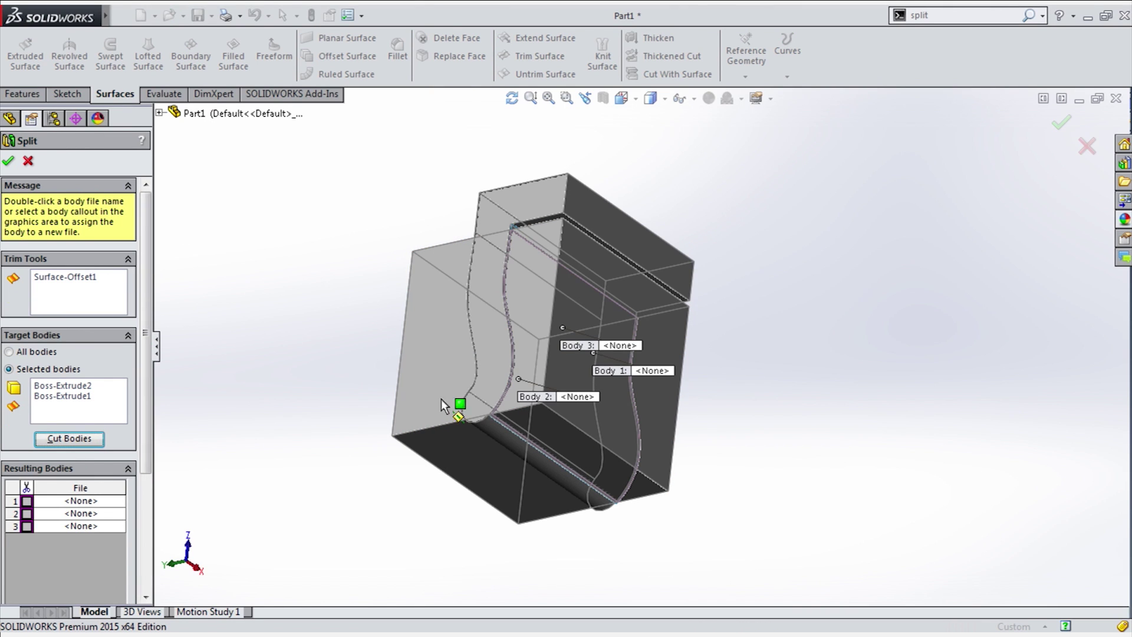
{"action": "left_click", "coordinate": [446, 377]}
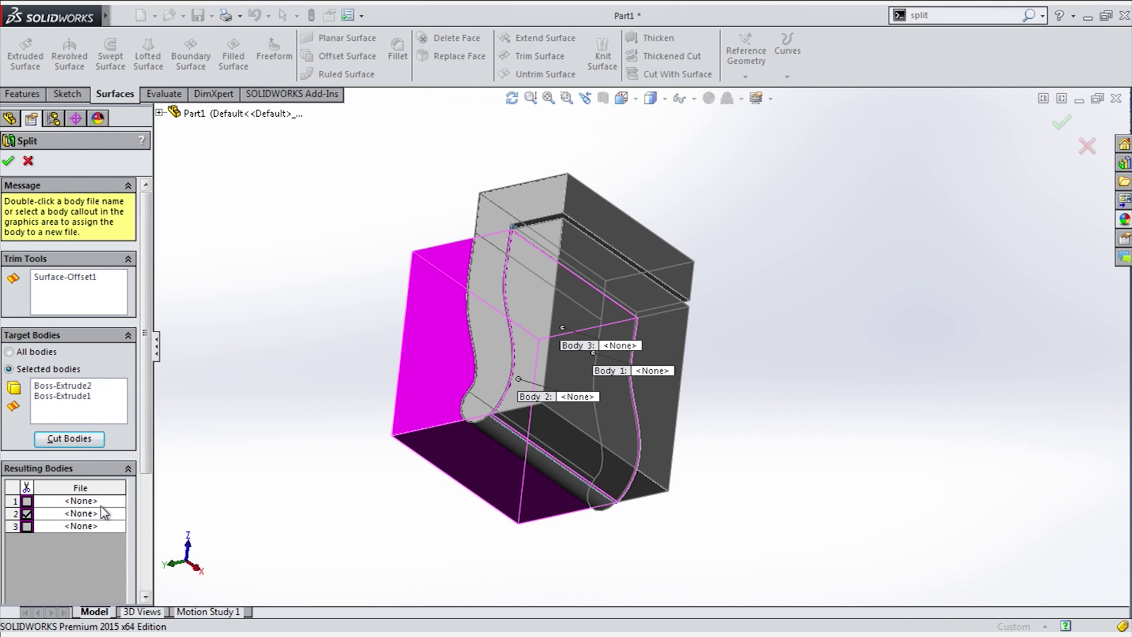
{"action": "scroll", "coordinate": [100, 506], "scroll_direction": "down", "scroll_amount": 5}
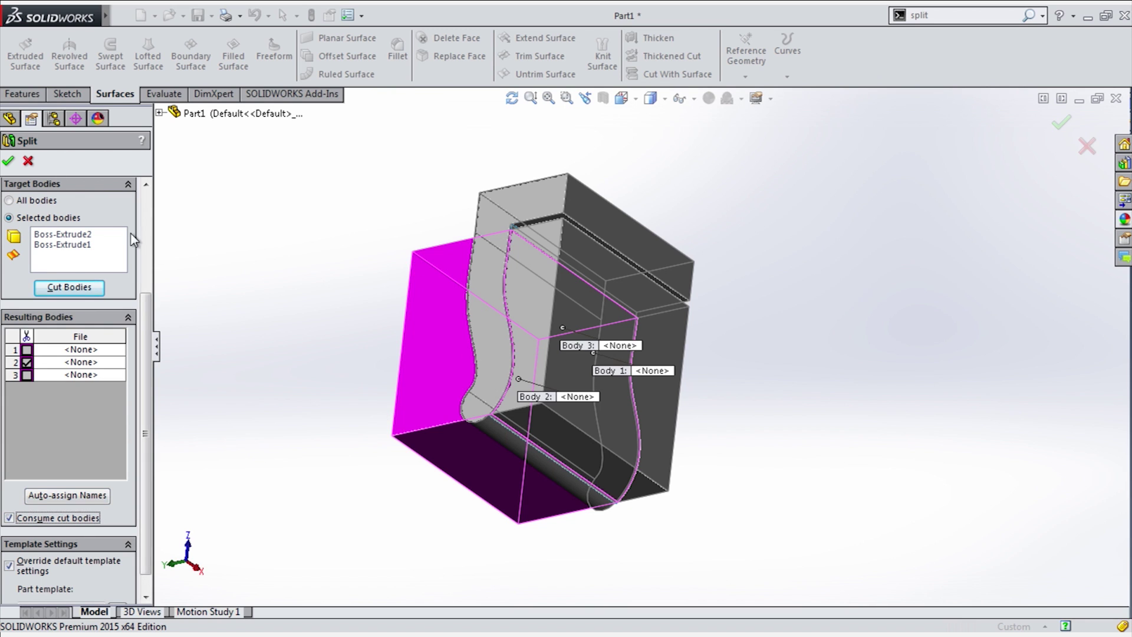
{"action": "left_click", "coordinate": [8, 161]}
{"action": "middle_click_drag", "start_coordinate": [318, 305], "coordinate": [579, 267]}
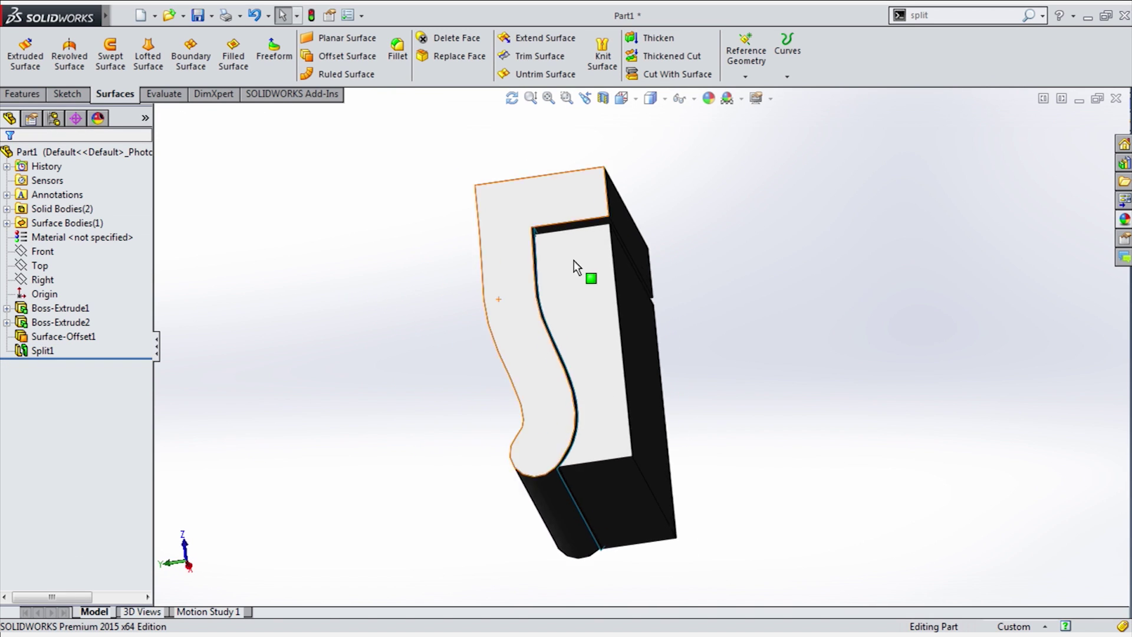
Give the Boss-Extrude1 board body a pale yellow appearance.
{"action": "scroll", "coordinate": [522, 232], "scroll_direction": "up", "scroll_amount": 5}
{"action": "left_click", "coordinate": [516, 228]}
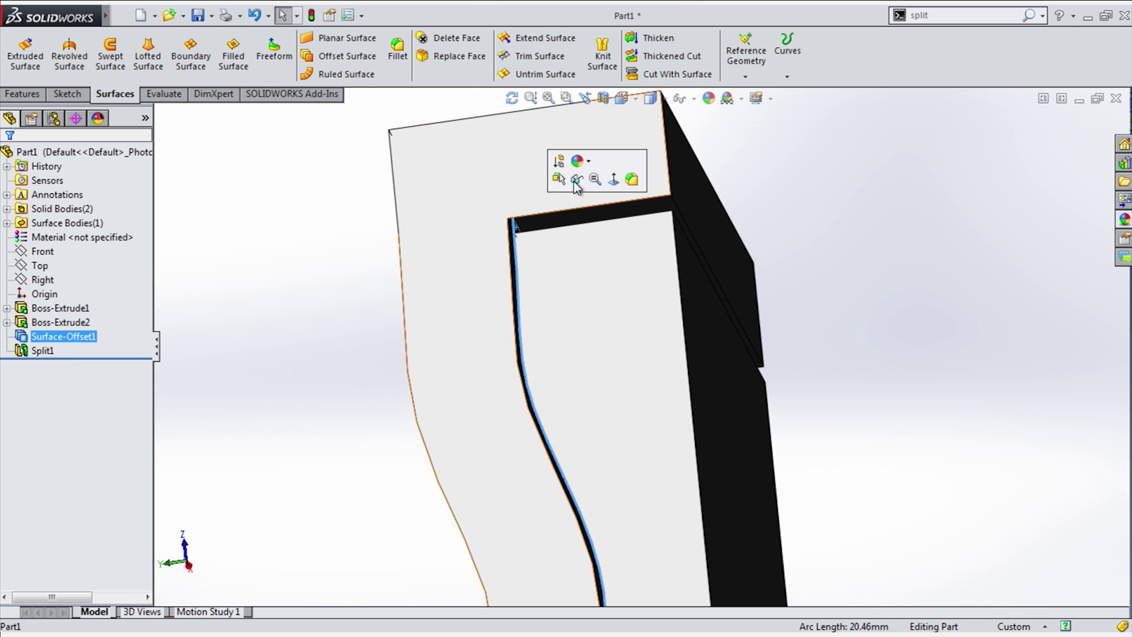
{"action": "left_click", "coordinate": [582, 553]}
{"action": "middle_click_drag", "start_coordinate": [582, 553], "coordinate": [684, 420]}
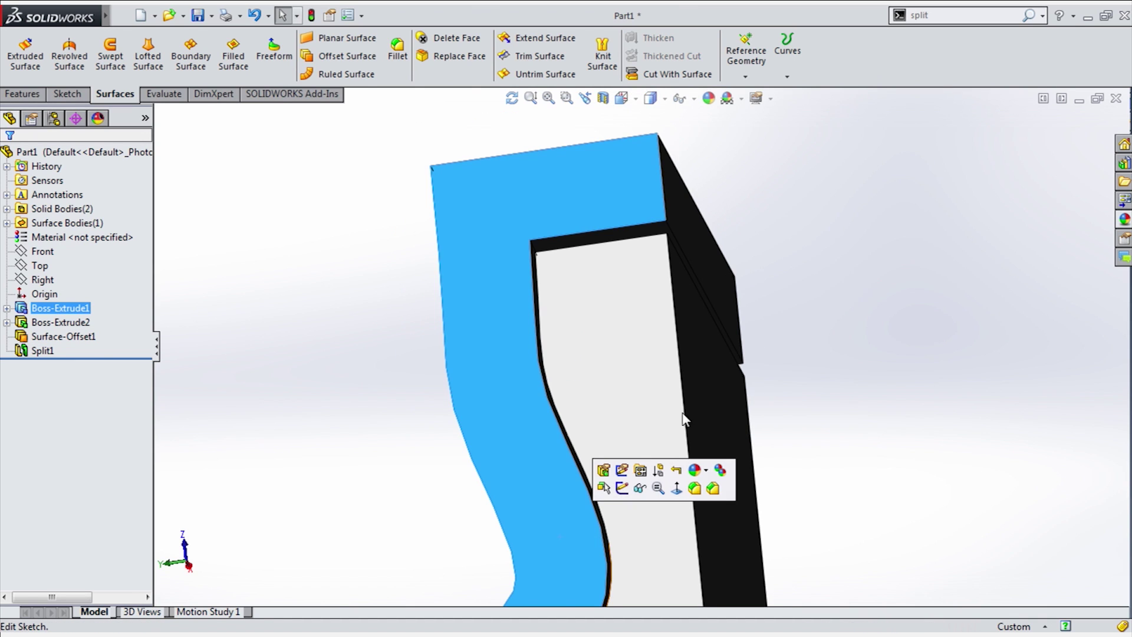
{"action": "left_click", "coordinate": [706, 470]}
{"action": "left_click", "coordinate": [722, 536]}
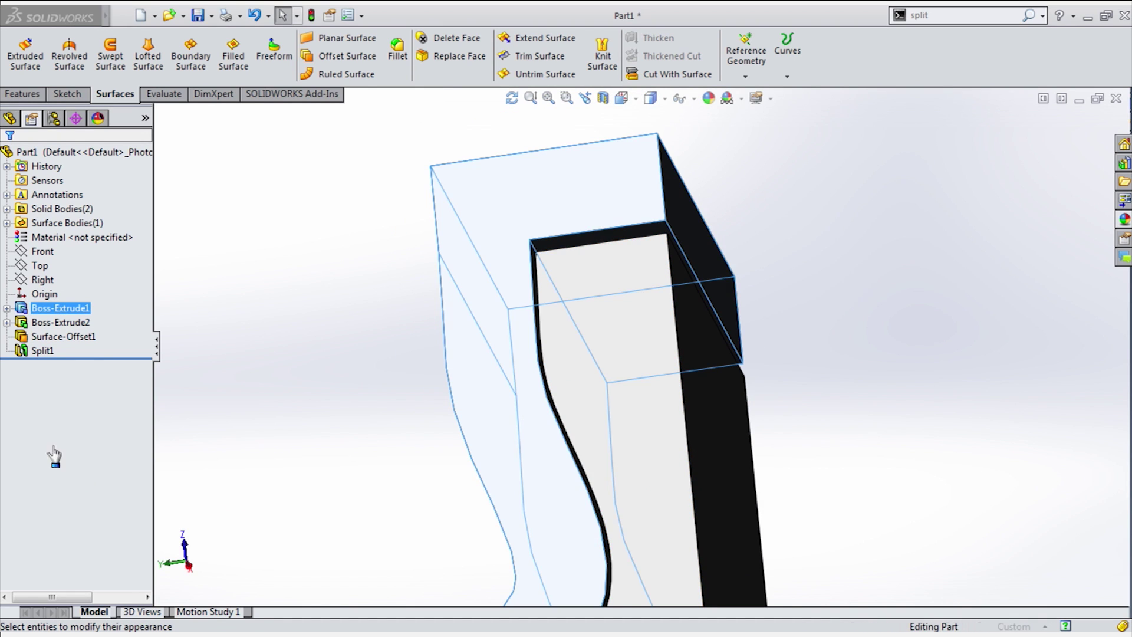
{"action": "left_click", "coordinate": [63, 471]}
{"action": "left_click", "coordinate": [13, 160]}
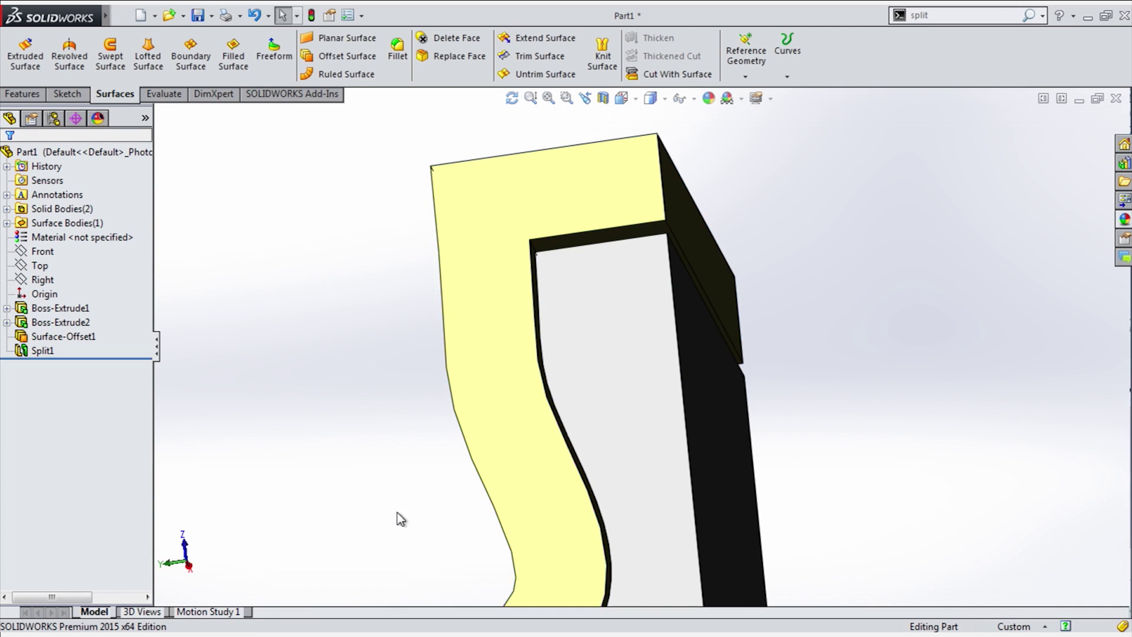
Fillet the edge beneath the curled end with a 0.4 mm radius.
{"action": "middle_click_drag", "start_coordinate": [401, 519], "coordinate": [610, 383]}
{"action": "left_click", "coordinate": [610, 381]}
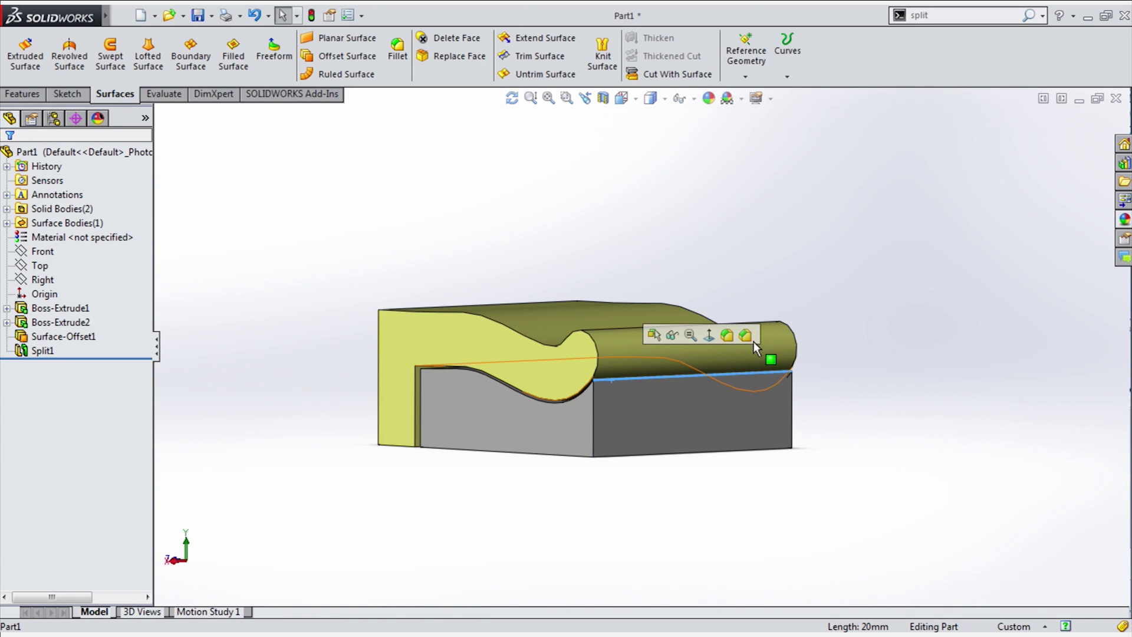
{"action": "left_click", "coordinate": [731, 336]}
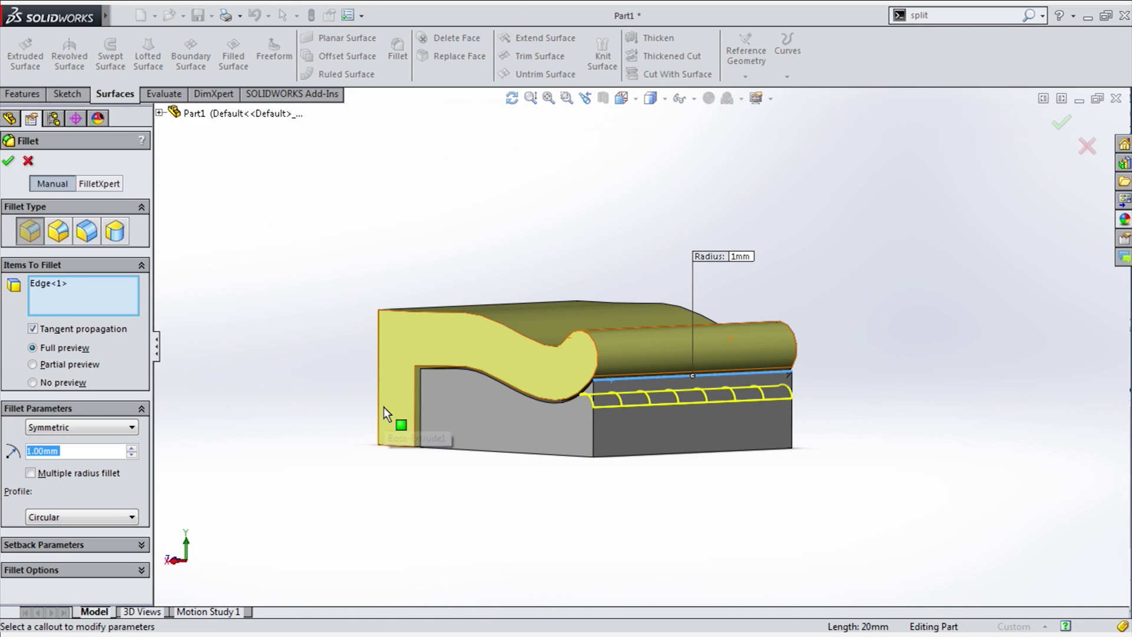
{"action": "type", "text": "4"}
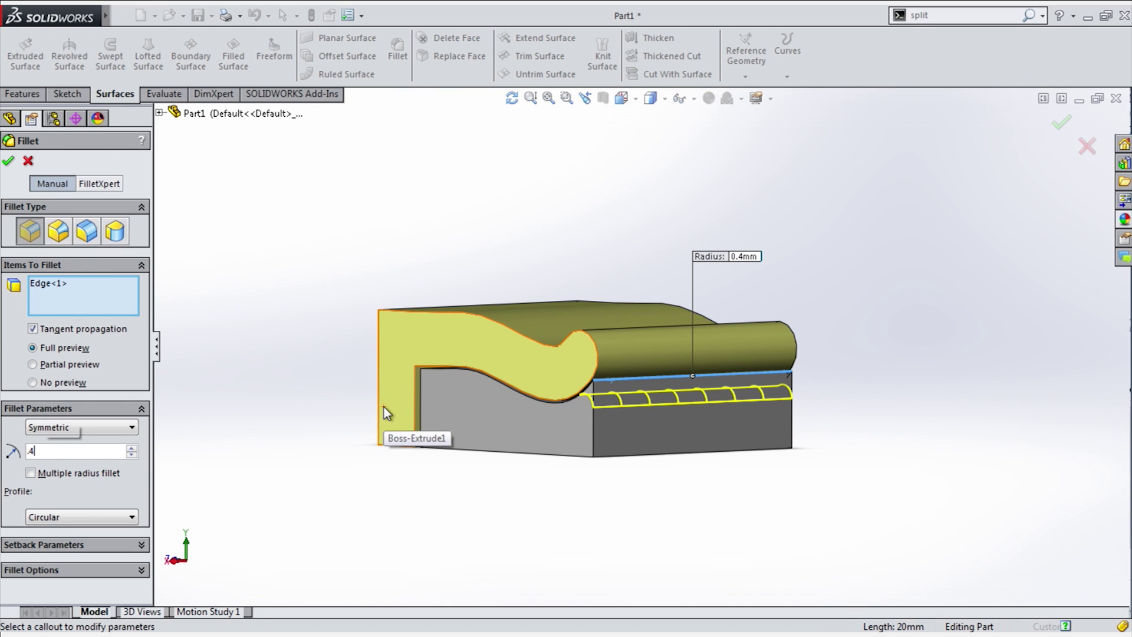
{"action": "key", "text": "Return"}
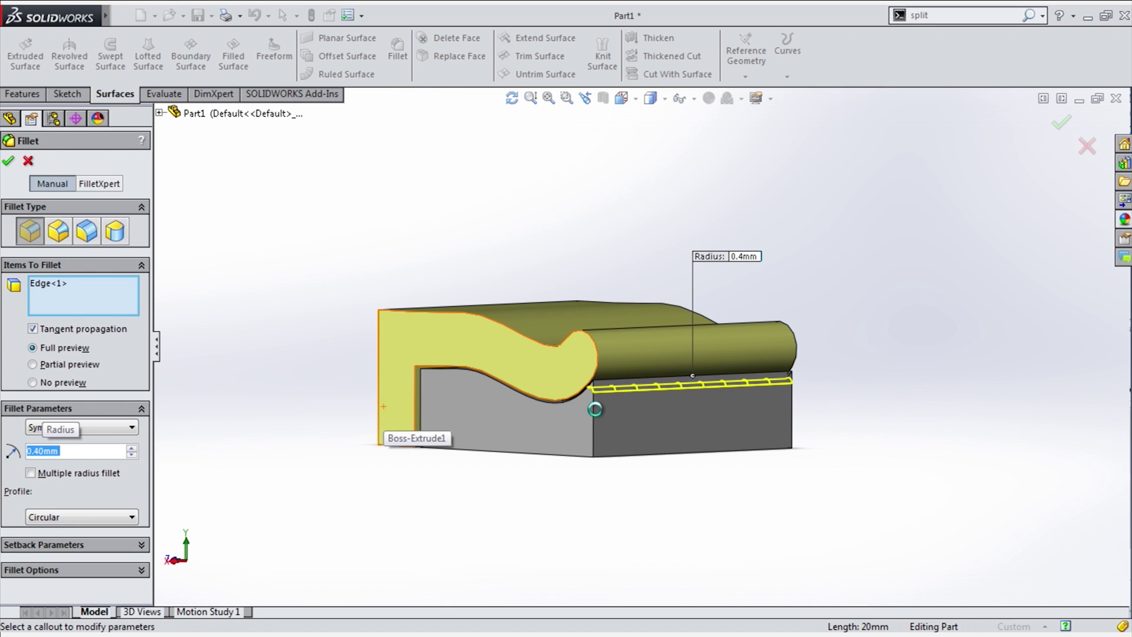
{"action": "right_click", "coordinate": [586, 437]}
{"action": "middle_click_drag", "start_coordinate": [578, 468], "coordinate": [609, 382]}
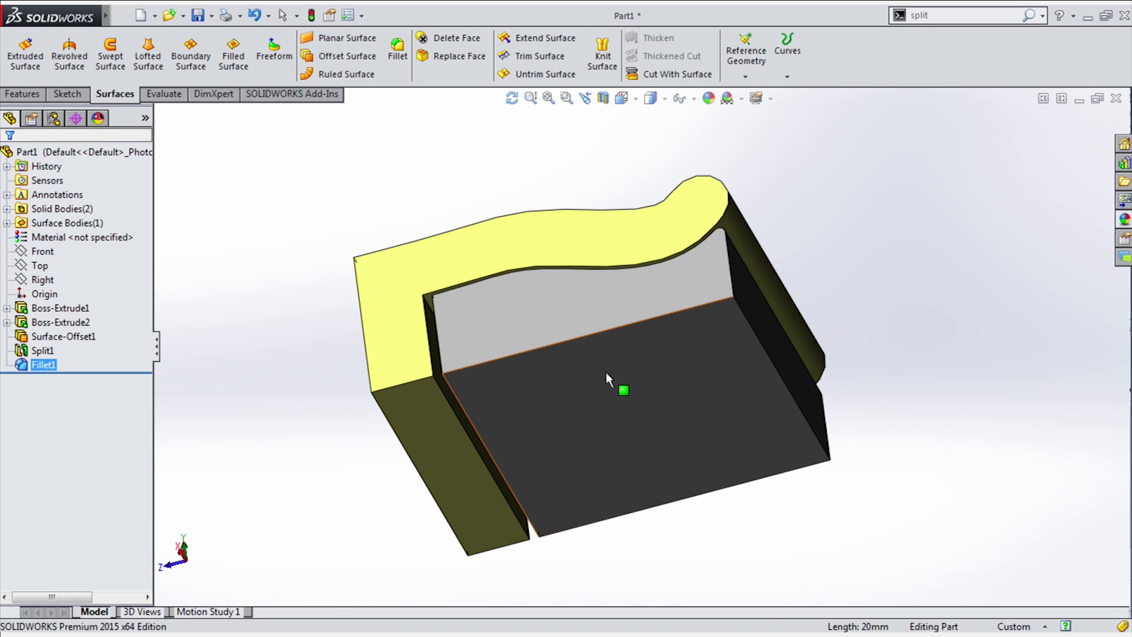
{"action": "left_click", "coordinate": [599, 401]}
Shell the support to 1.00 mm walls with its bottom face removed.
{"action": "left_click", "coordinate": [24, 94]}
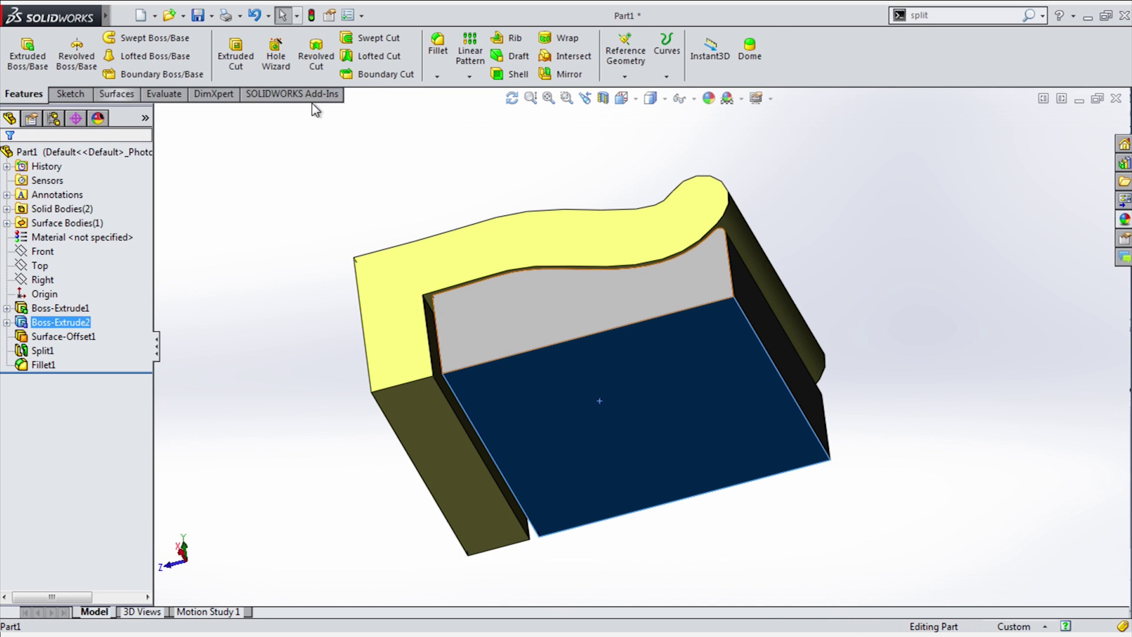
{"action": "left_click", "coordinate": [513, 73]}
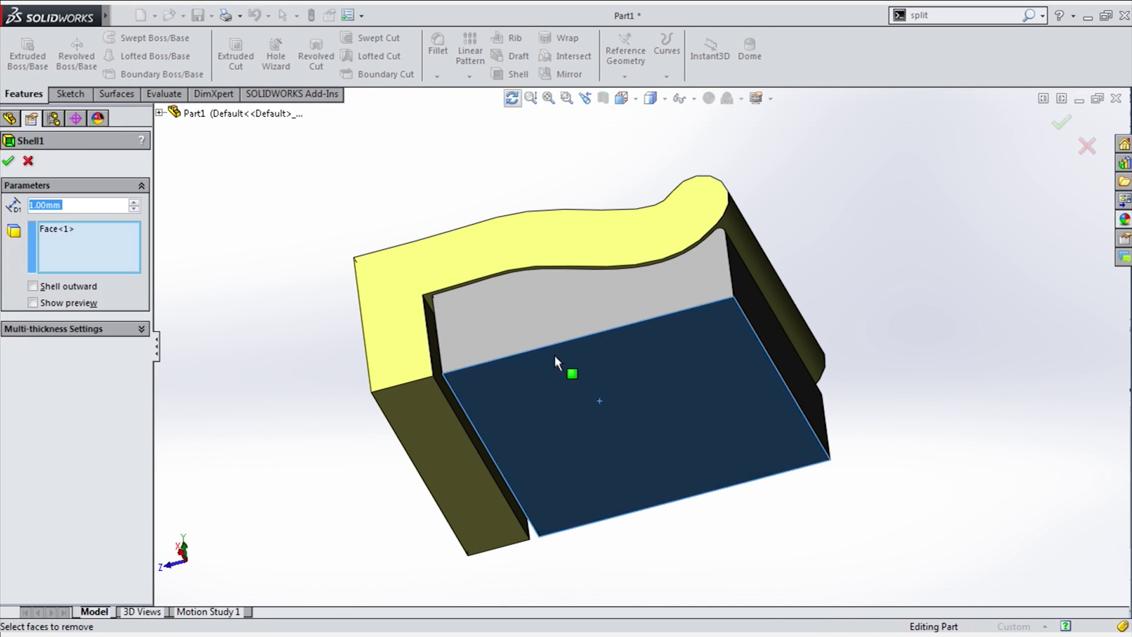
{"action": "left_click", "coordinate": [8, 162]}
{"action": "middle_click_drag", "start_coordinate": [705, 539], "coordinate": [678, 448]}
{"action": "key", "text": "Escape"}
Fillet the board's left vertical edge with a larger radius.
{"action": "left_click", "coordinate": [487, 326]}
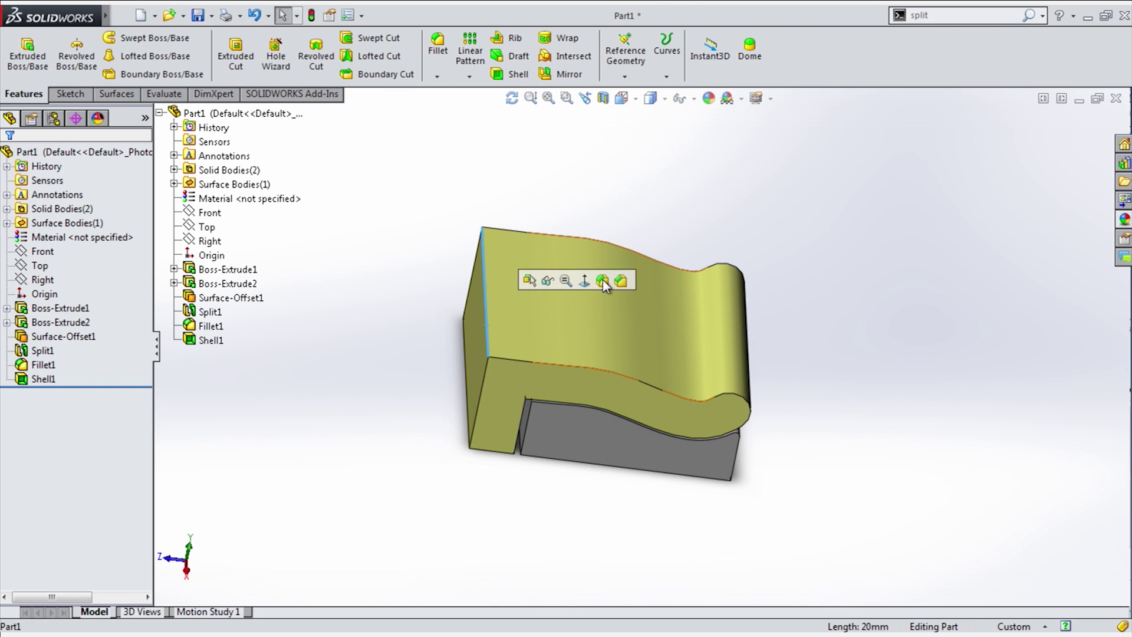
{"action": "left_click", "coordinate": [602, 281]}
{"action": "type", "text": "5"}
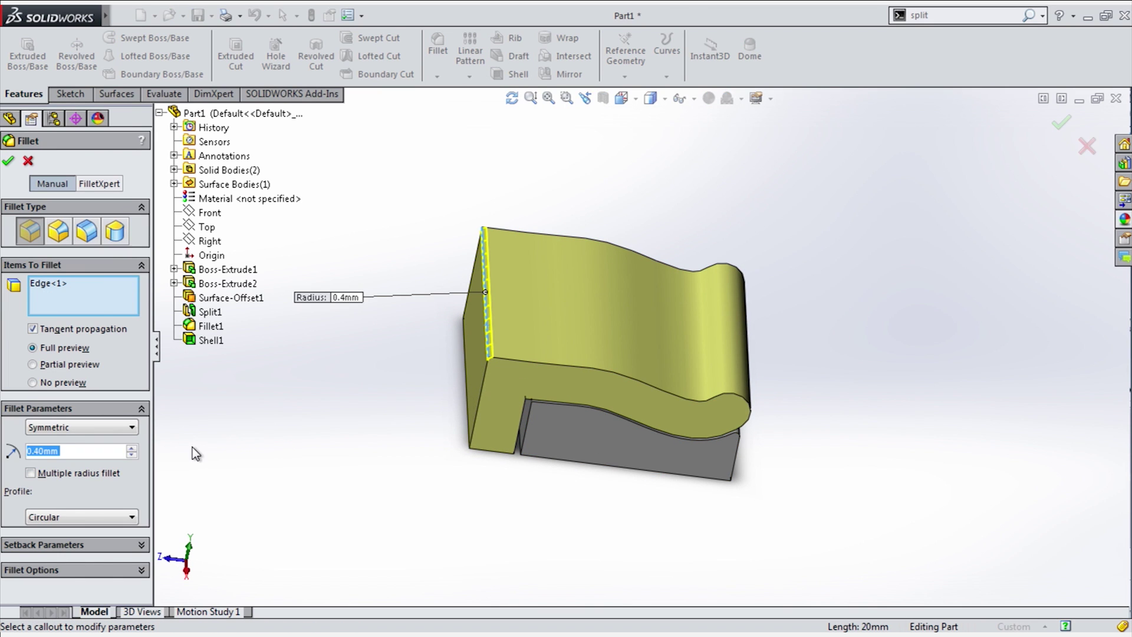
{"action": "right_click", "coordinate": [207, 456]}
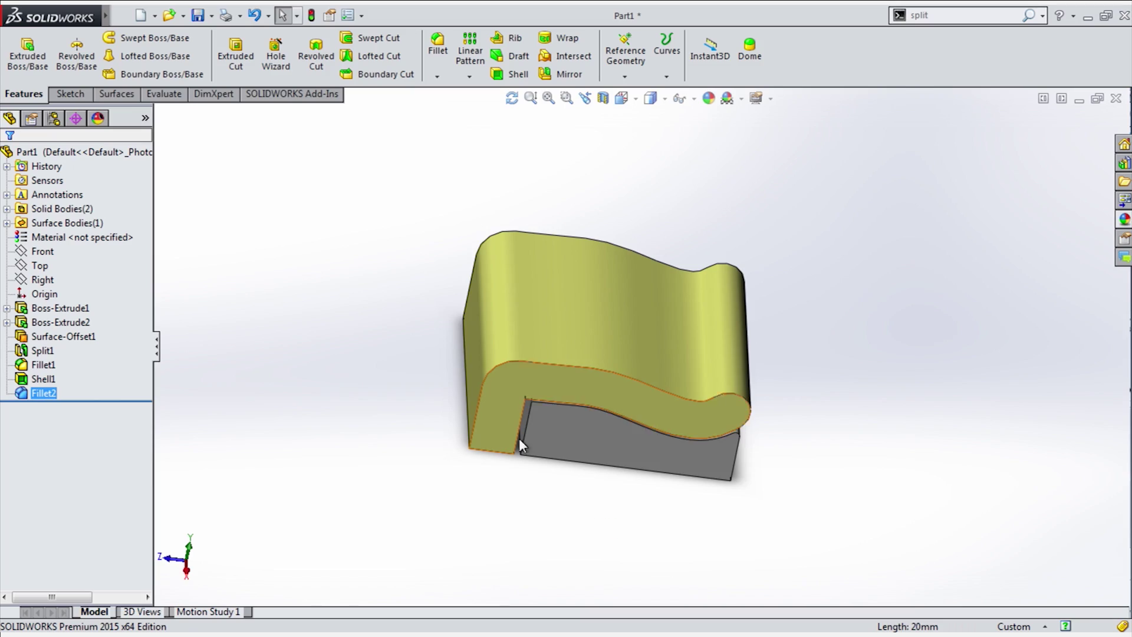